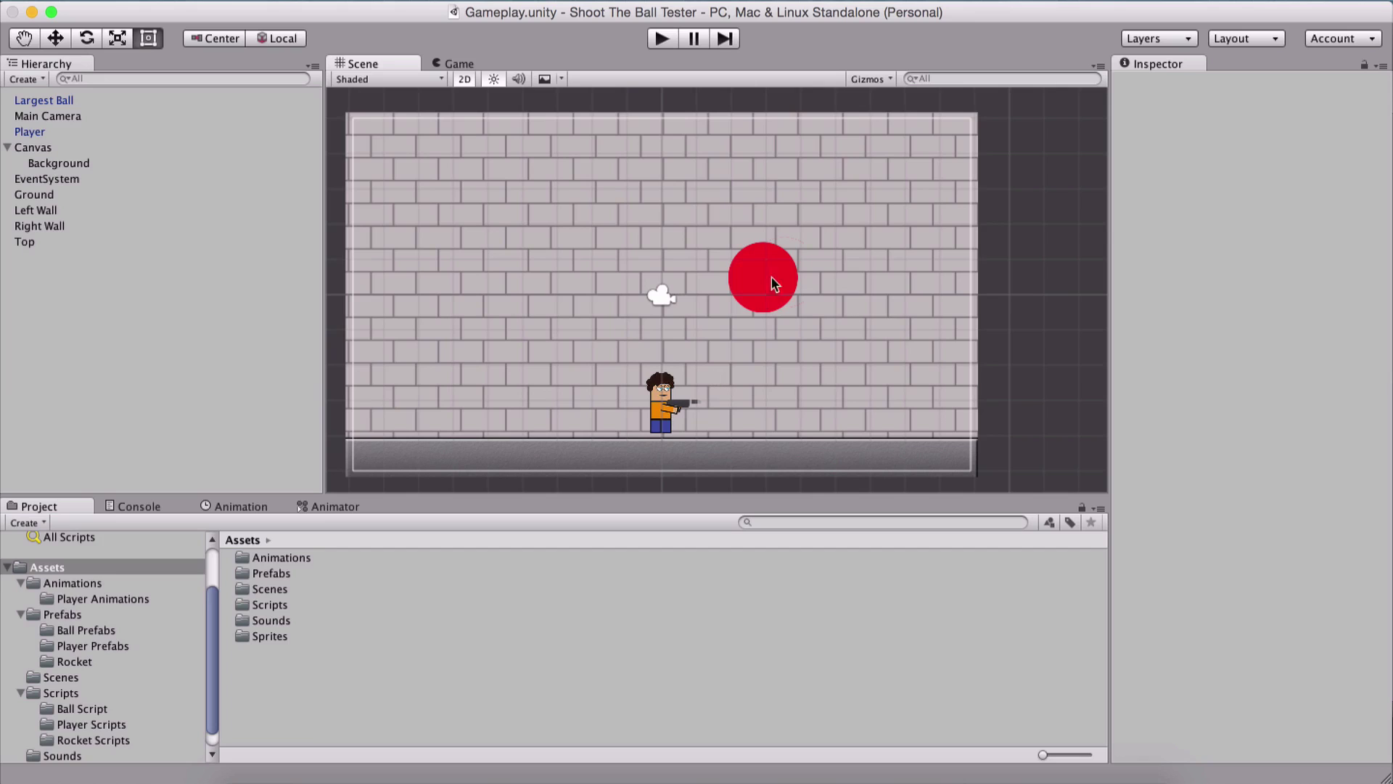
Step: Select the Largest Ball, examine its Ball Script settings, and run the game while moving the player left and right beneath the ball
click(34, 104)
scroll(1227, 312, down, 5)
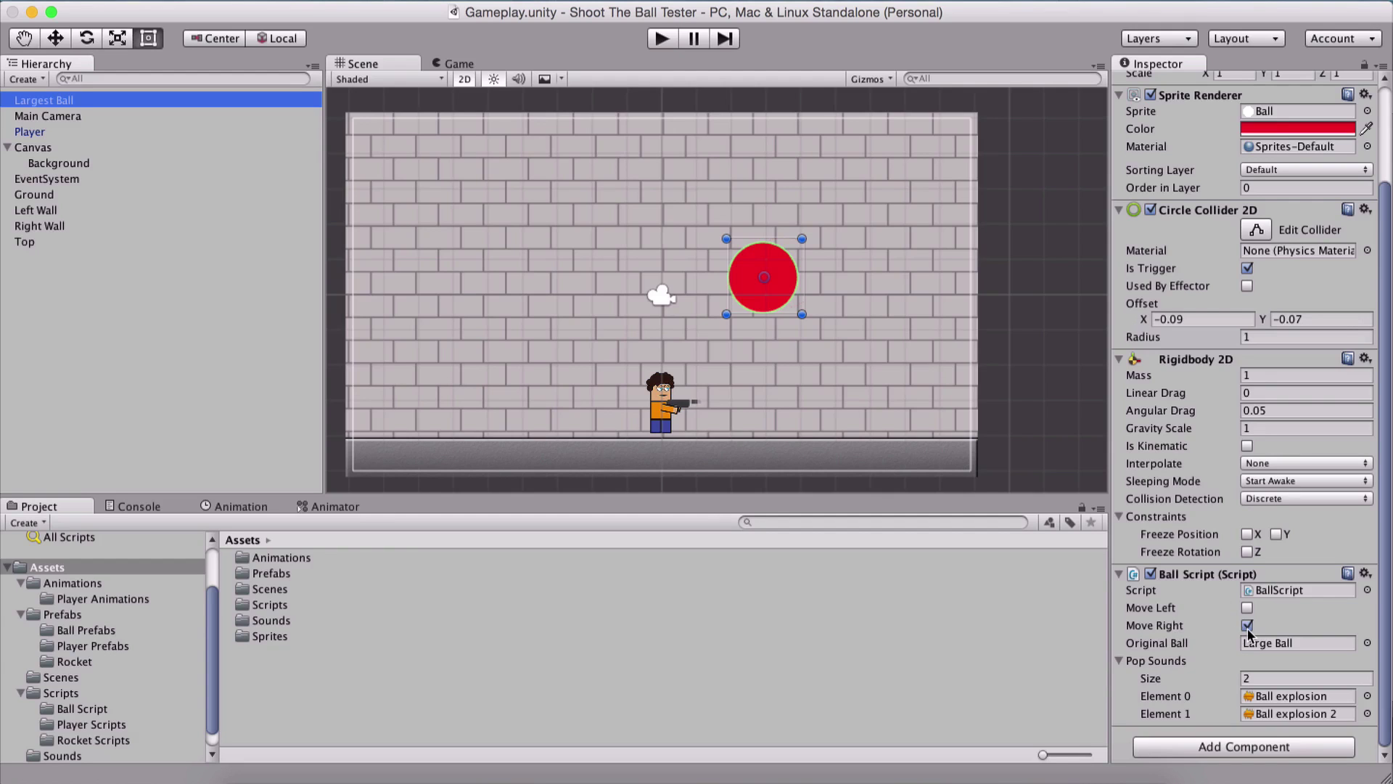
click(662, 39)
key(Right)
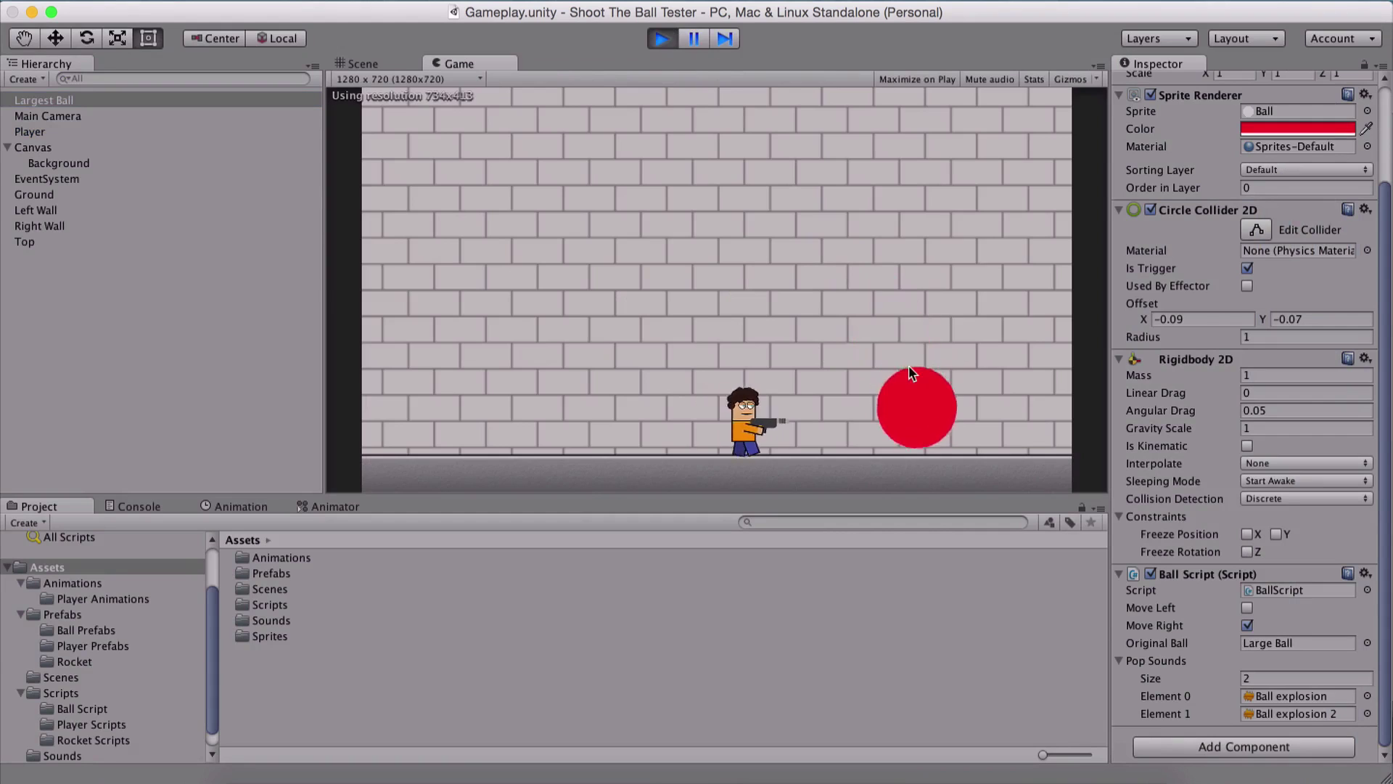
key(Left)
key(Right)
key(Left)
key(Right)
key(Right)
key(Left)
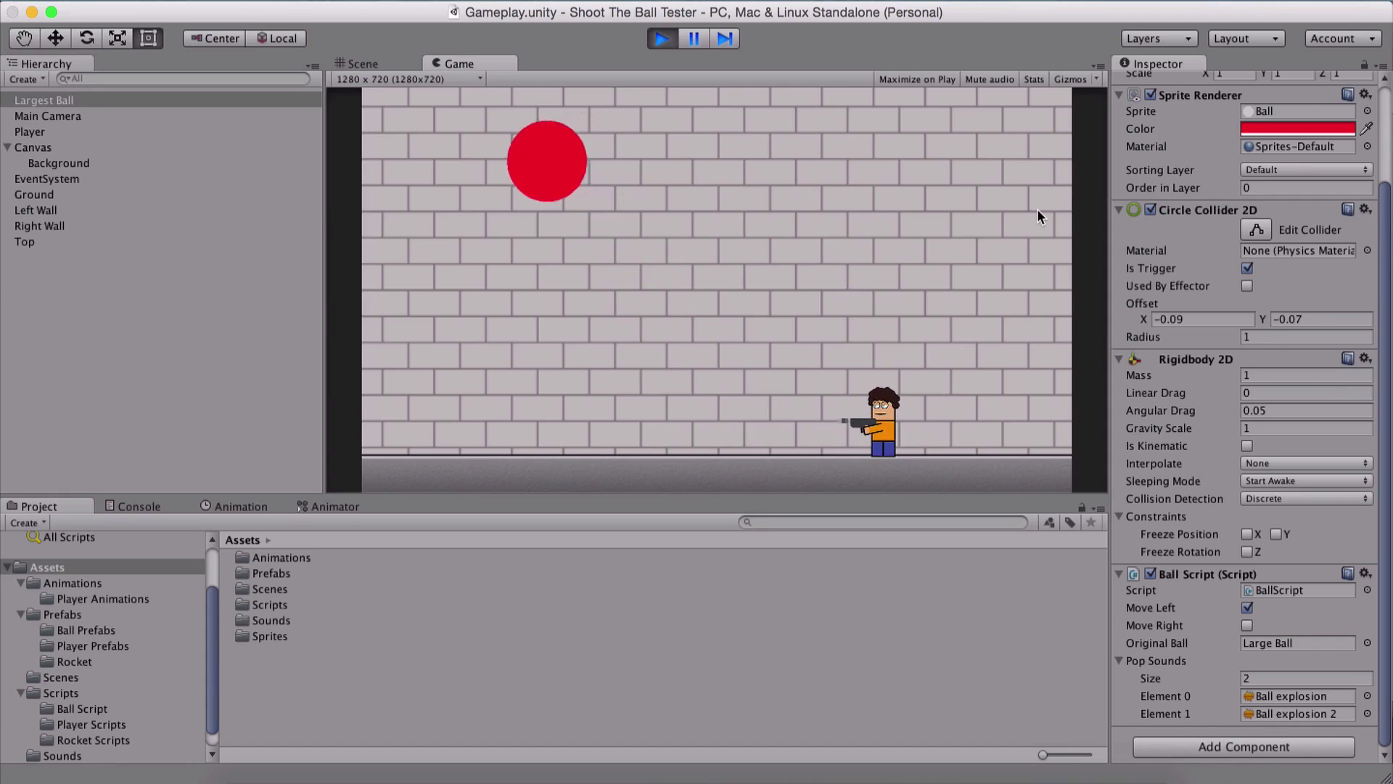
key(Left)
key(Right)
key(Left)
key(Left)
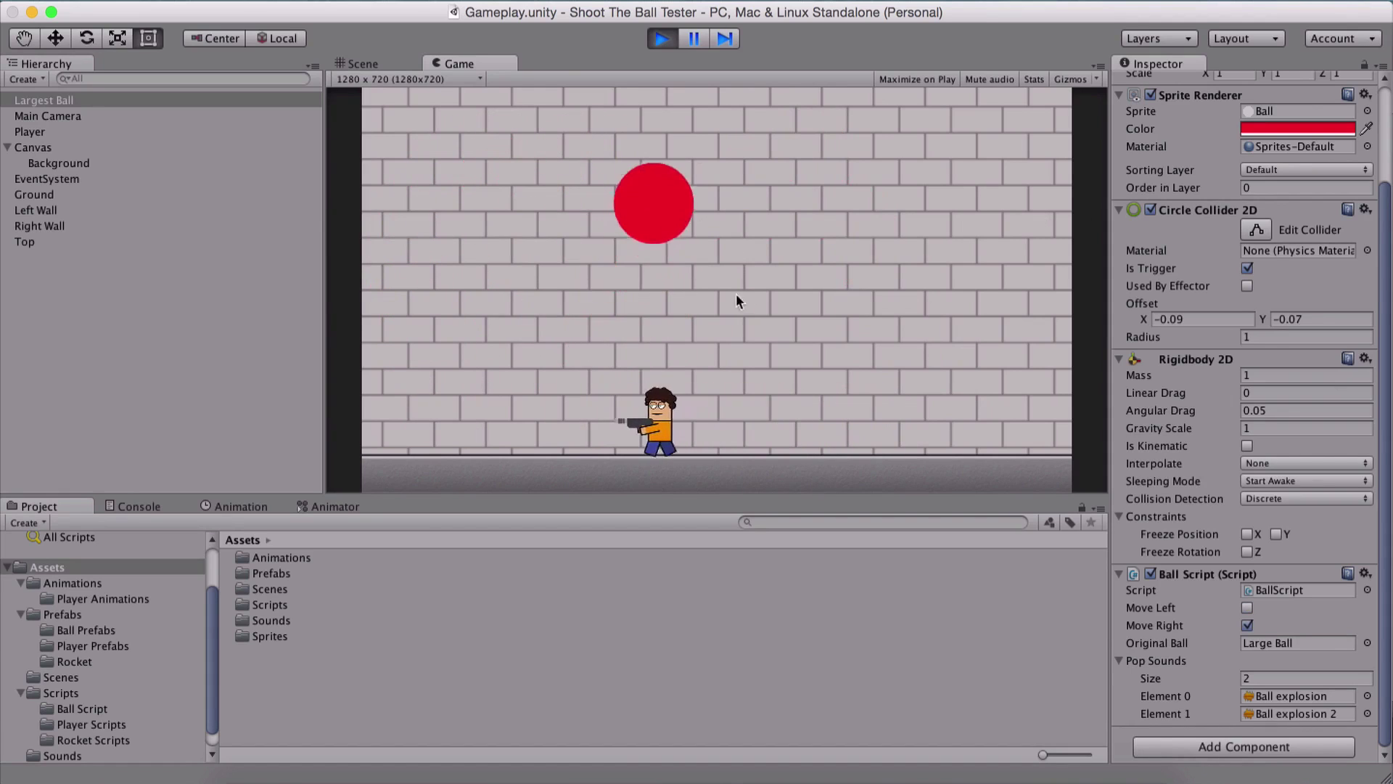
key(Right)
key(Right)
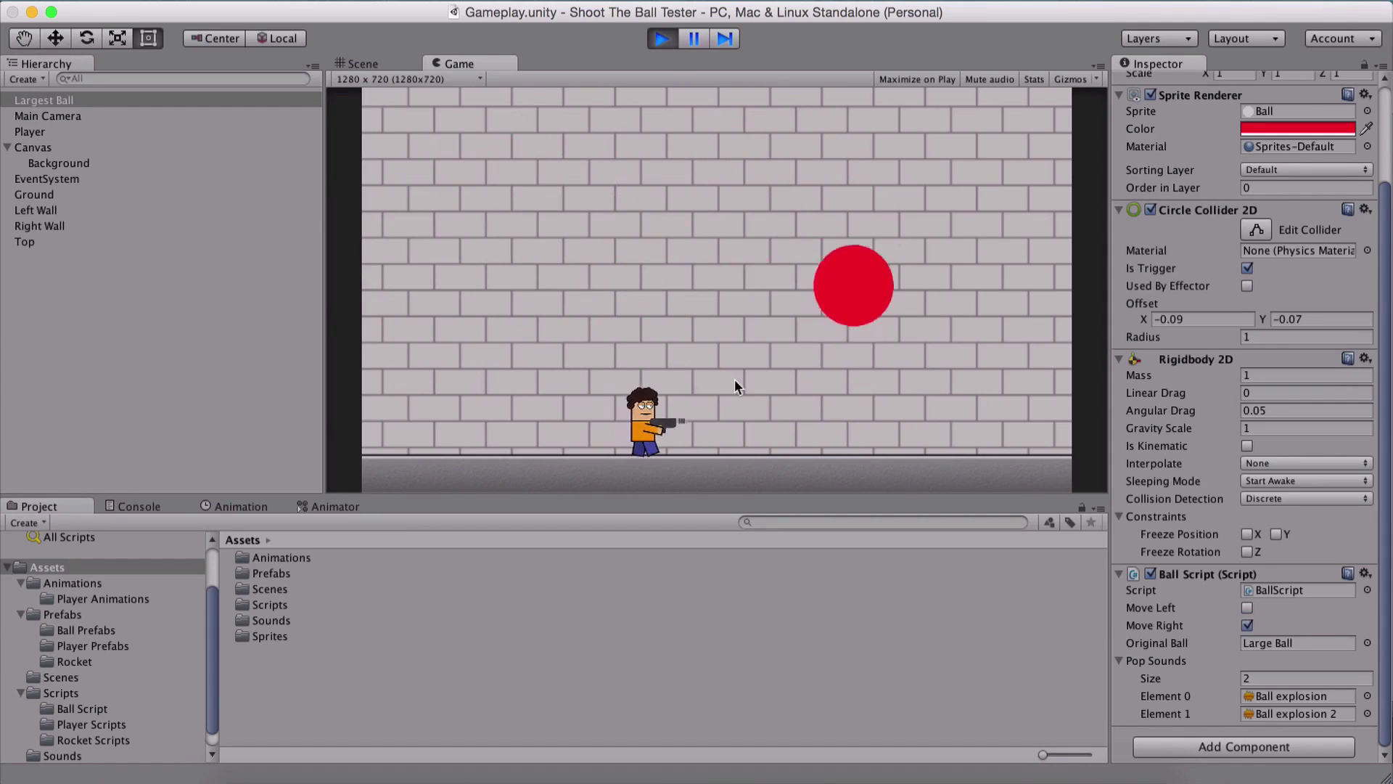
Step: Test-fire one rocket in the running game and keep moving the player to dodge the bouncing ball
key(space)
key(Left)
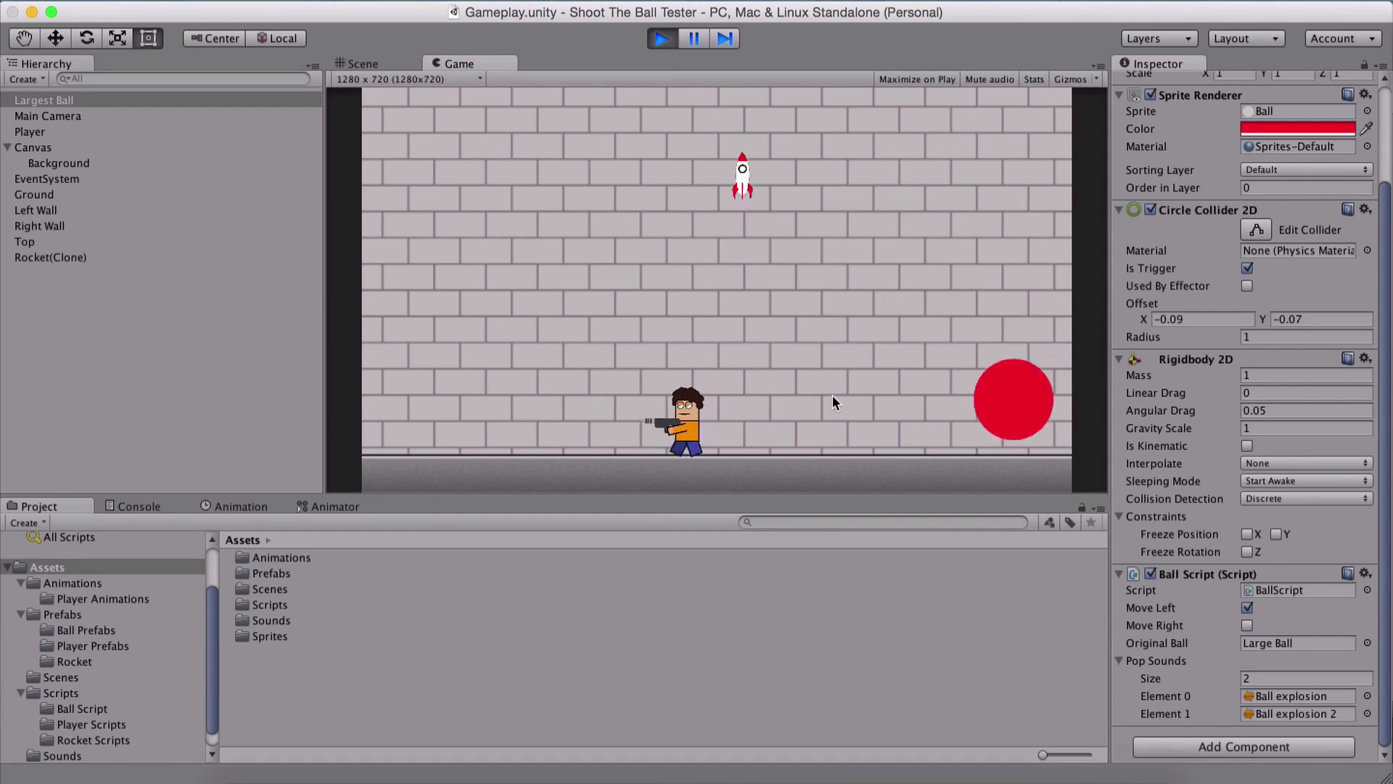
key(Right)
key(Left)
key(Right)
key(Left)
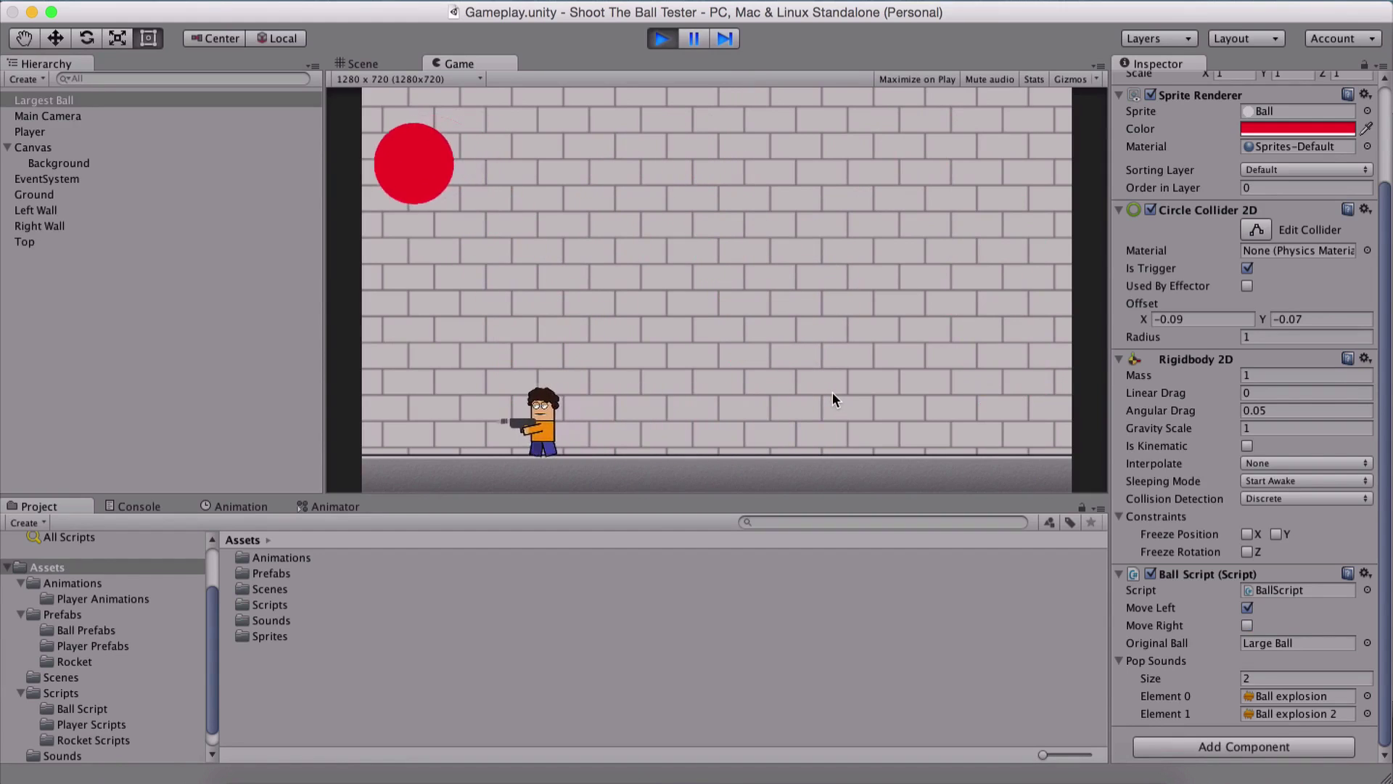
key(Right)
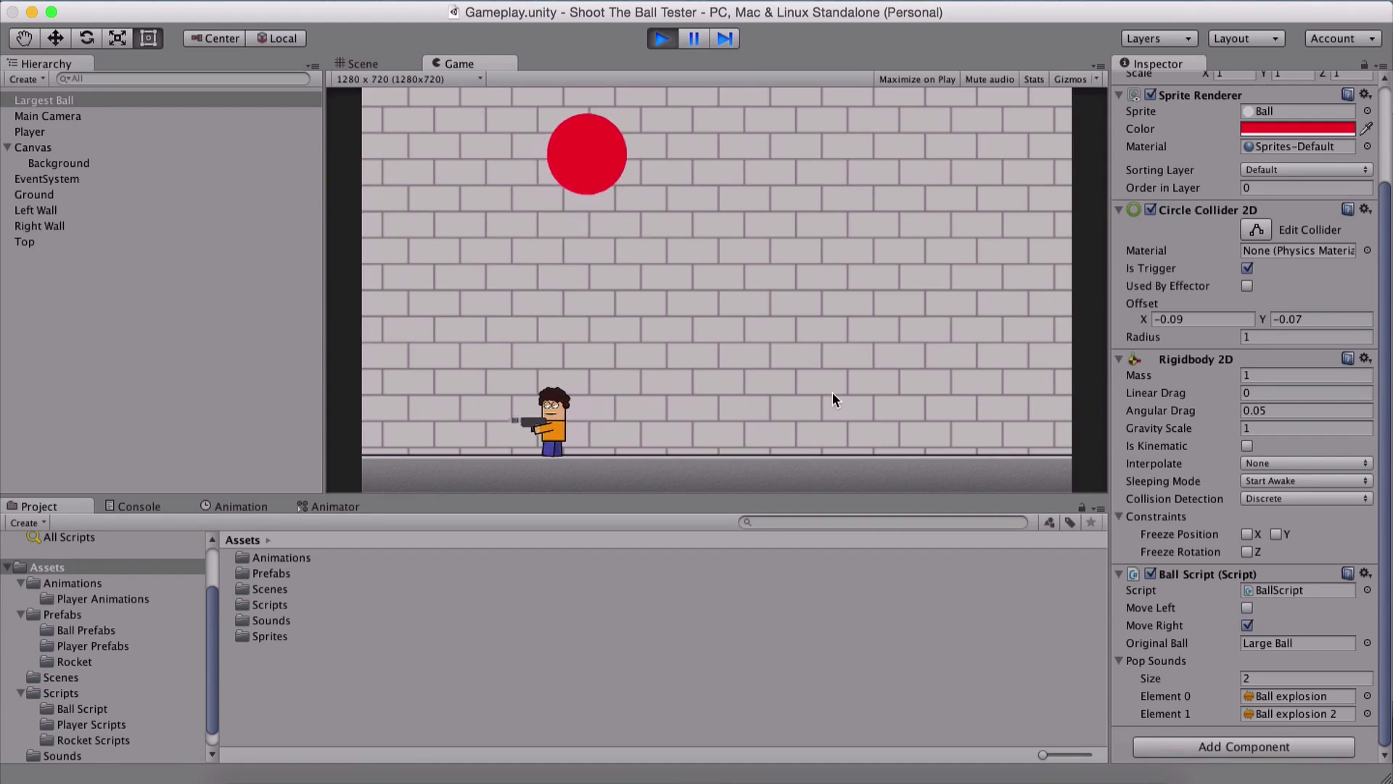
key(Right)
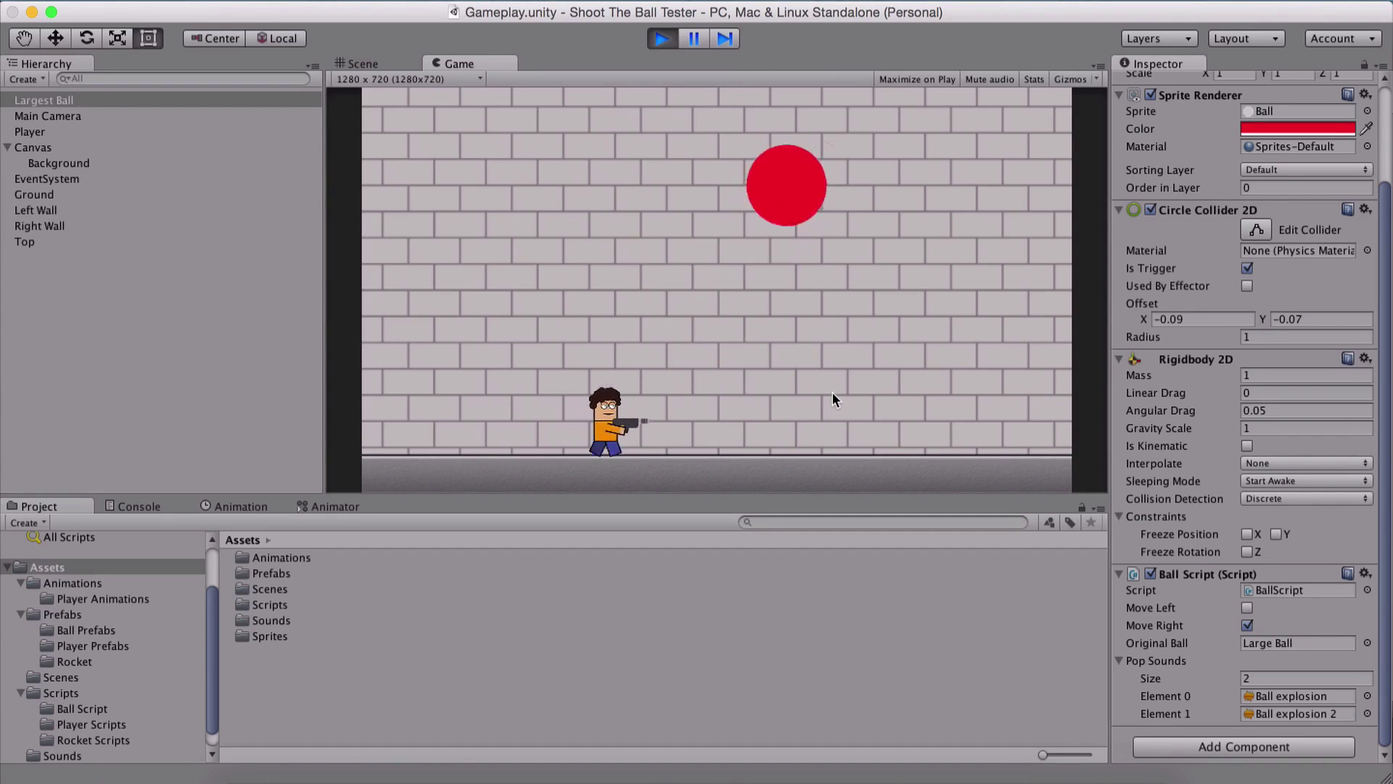
key(Right)
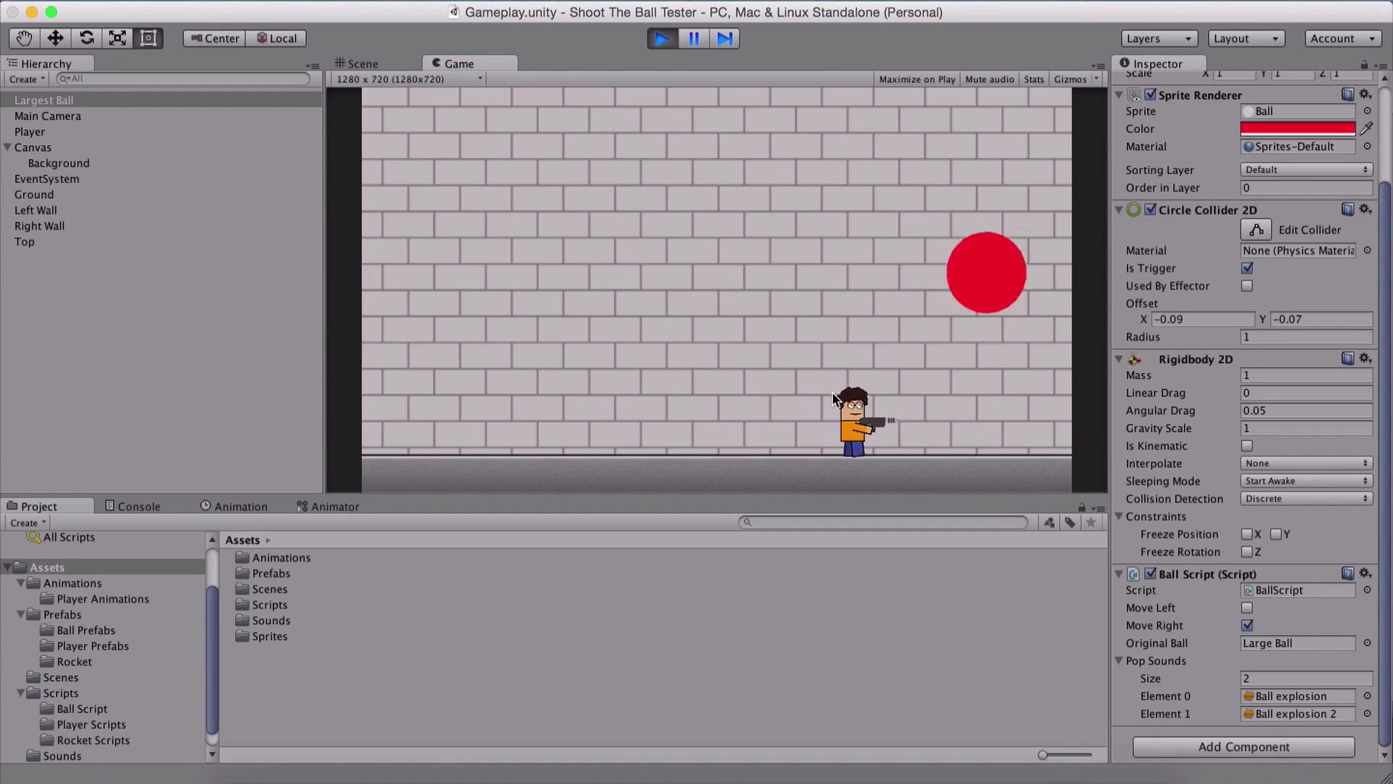
Step: Play-test the shooting by moving the player and firing rockets at the largest ball and the smaller balls it splits into
key(Left)
key(space)
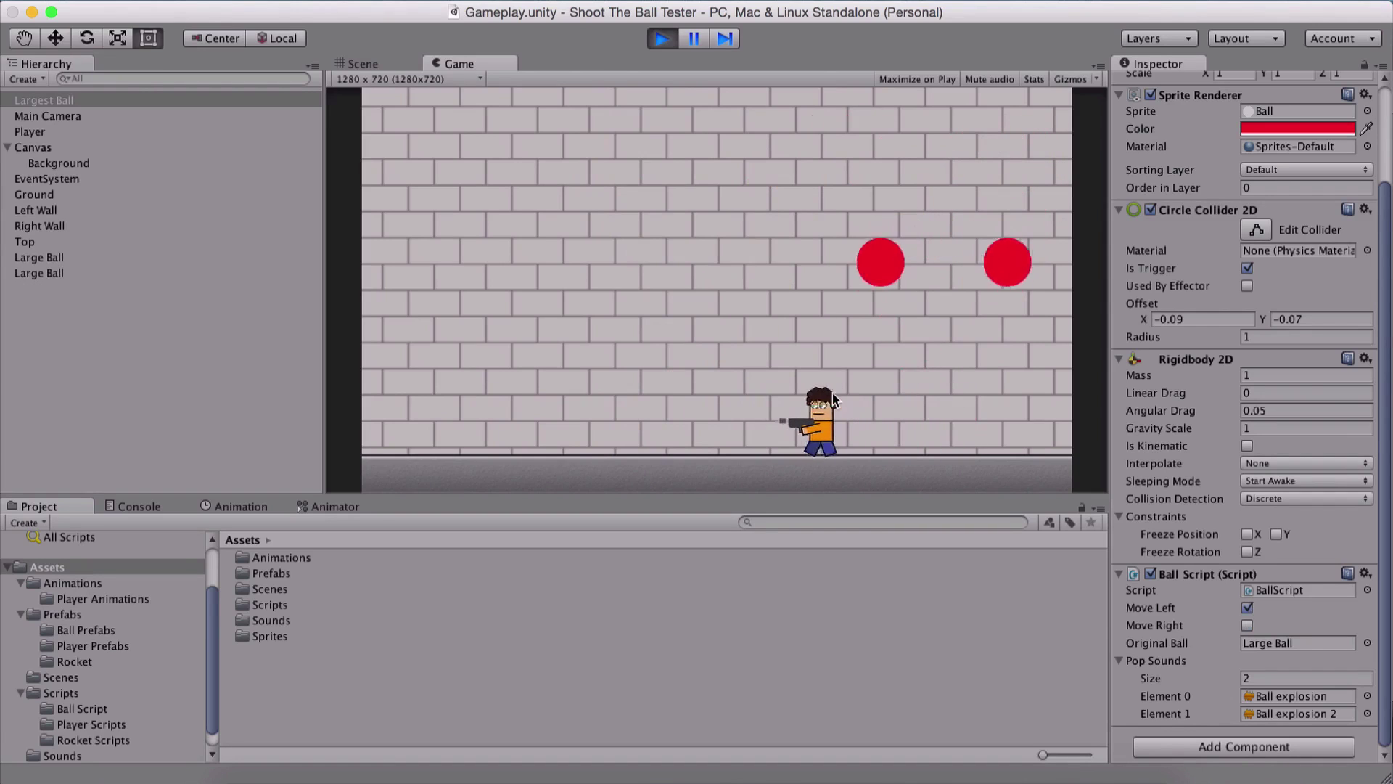
key(Right)
key(Left)
key(space)
key(Right)
key(space)
key(Left)
key(space)
key(Right)
key(space)
key(Left)
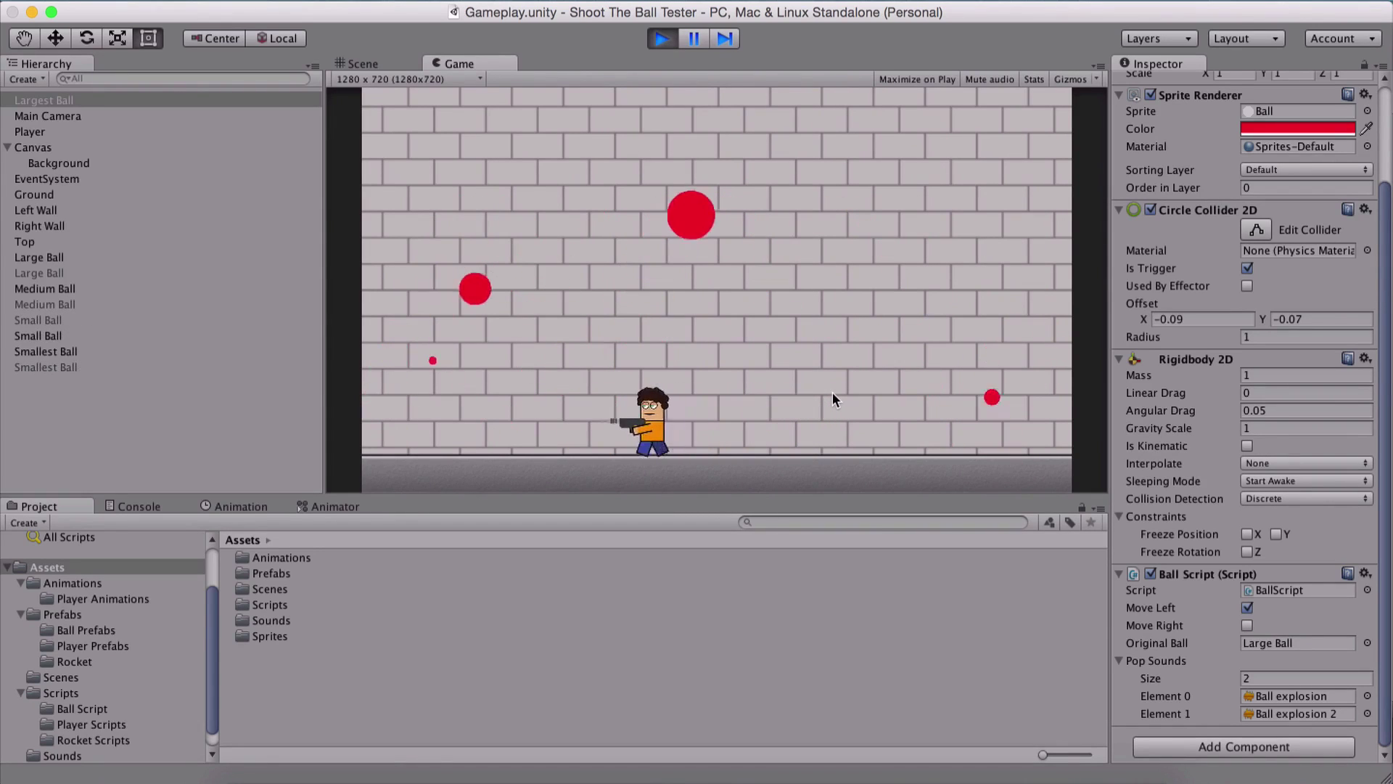
key(Right)
key(space)
key(Left)
key(Right)
key(Left)
key(space)
key(Right)
key(space)
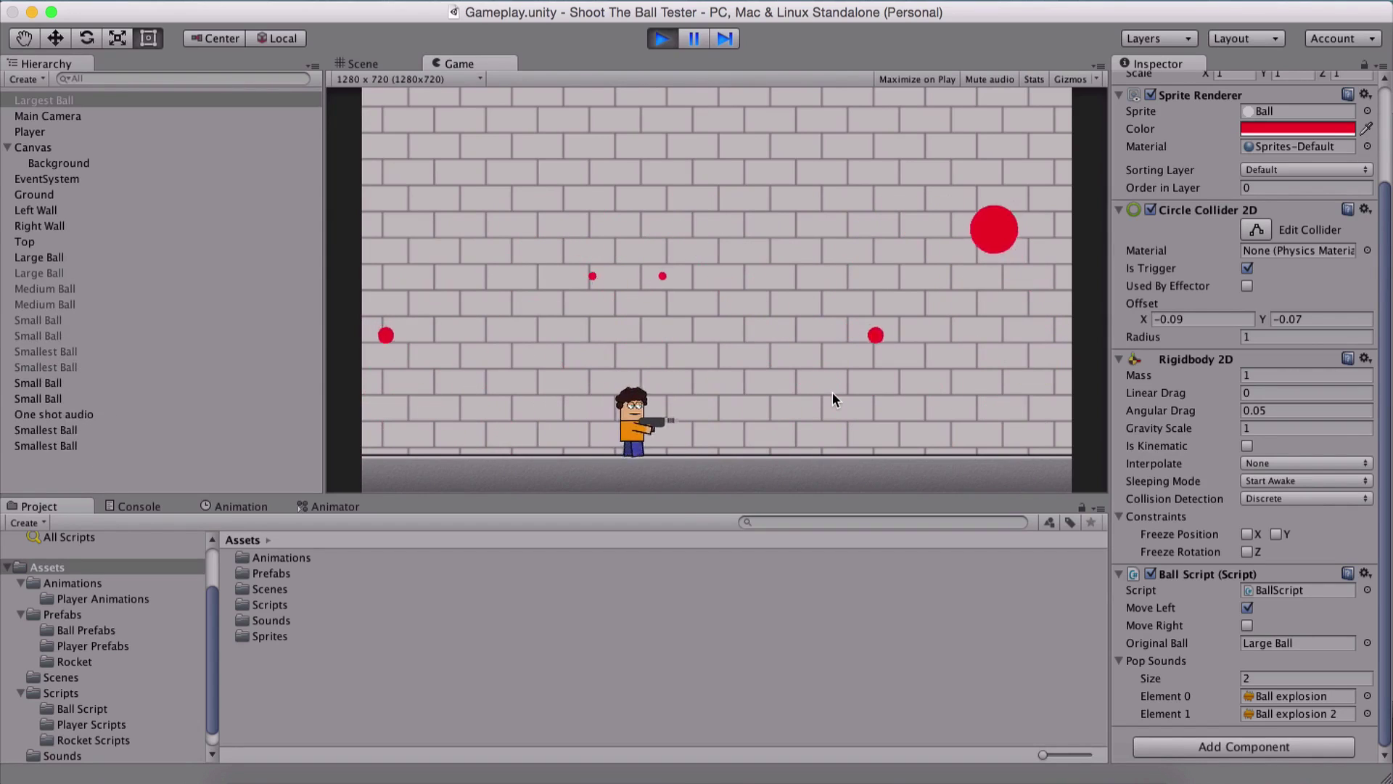
key(Right)
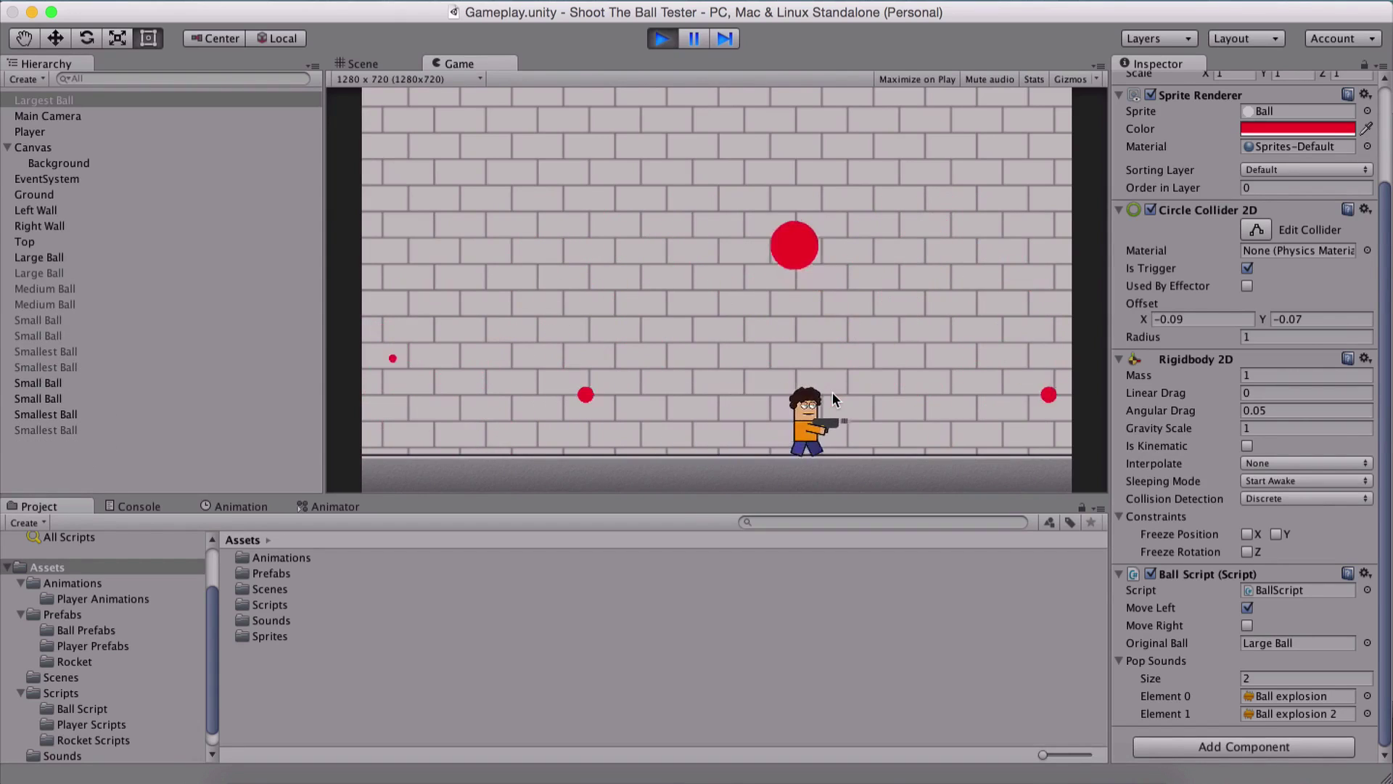
key(space)
key(Left)
key(space)
key(Left)
key(Left)
key(Right)
key(Left)
key(Right)
key(space)
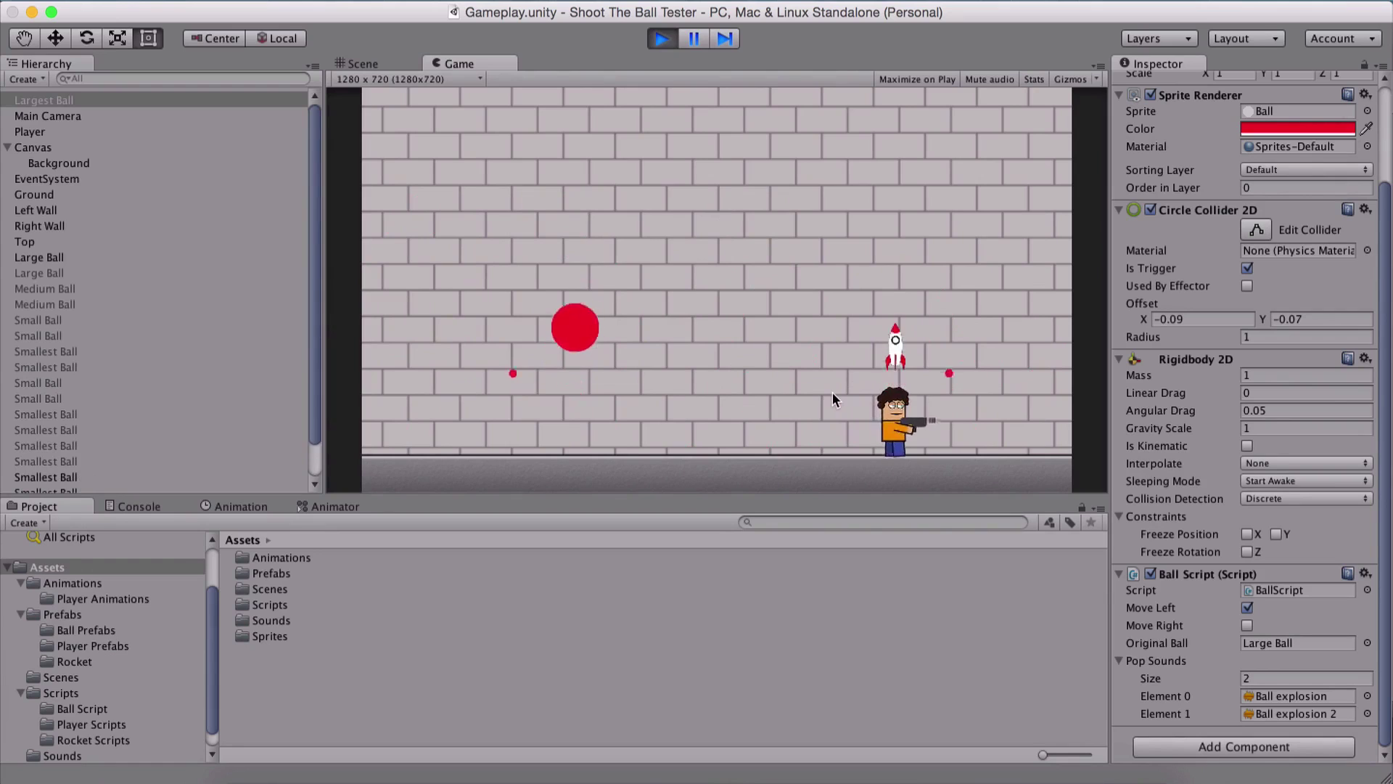
key(Left)
key(space)
key(space)
key(Right)
key(space)
key(Left)
key(space)
key(Right)
key(space)
key(Left)
key(Right)
key(space)
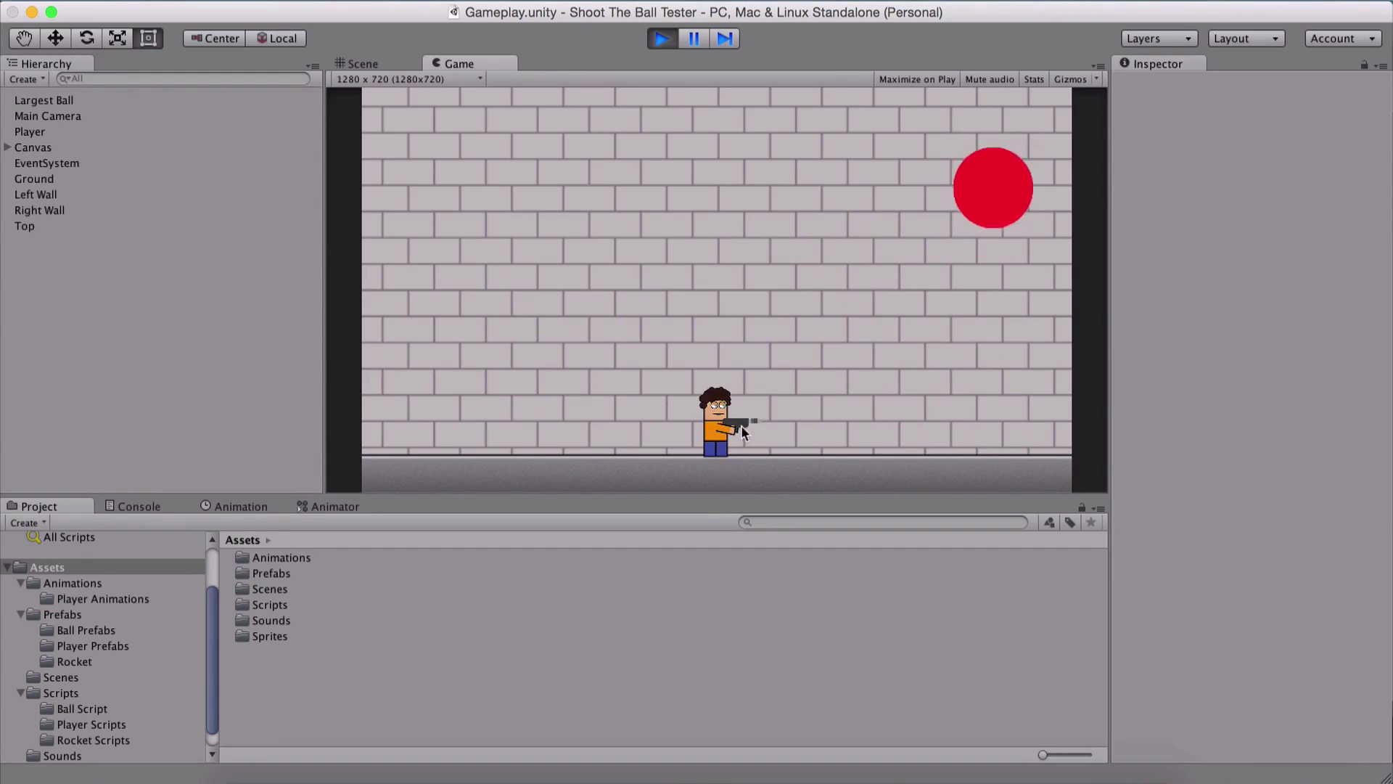
Step: Play another round, shoot the largest ball once, dodge the two large balls, and stop the game
key(Left)
key(Right)
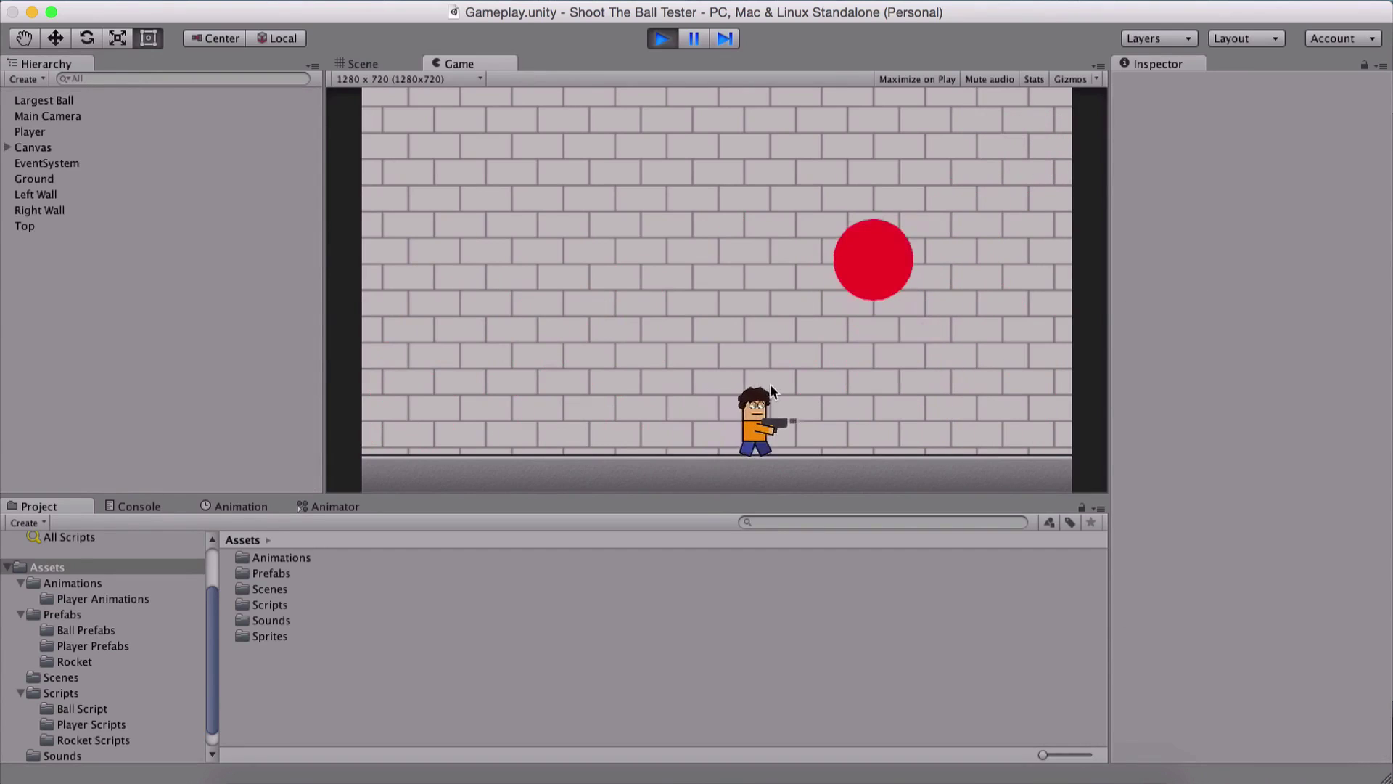
key(space)
key(Left)
key(Left)
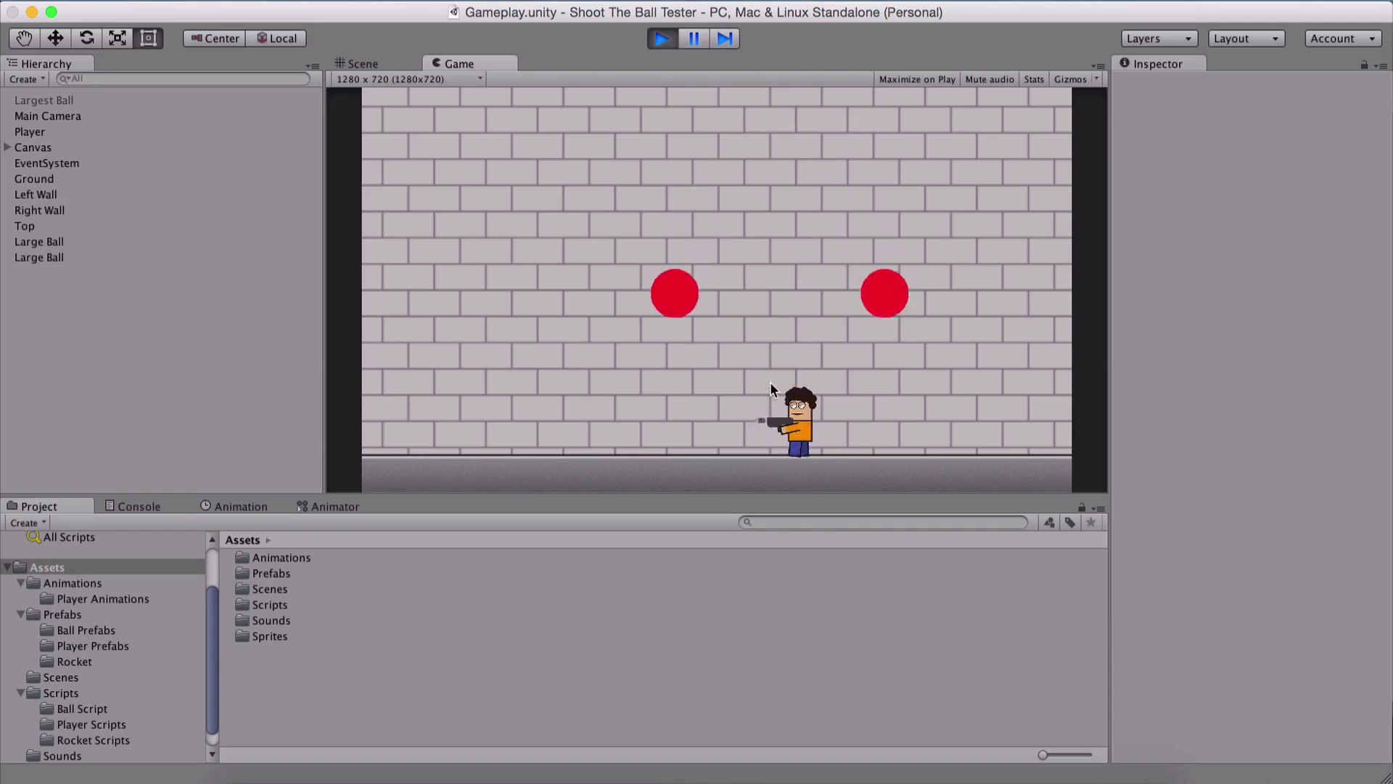
key(Right)
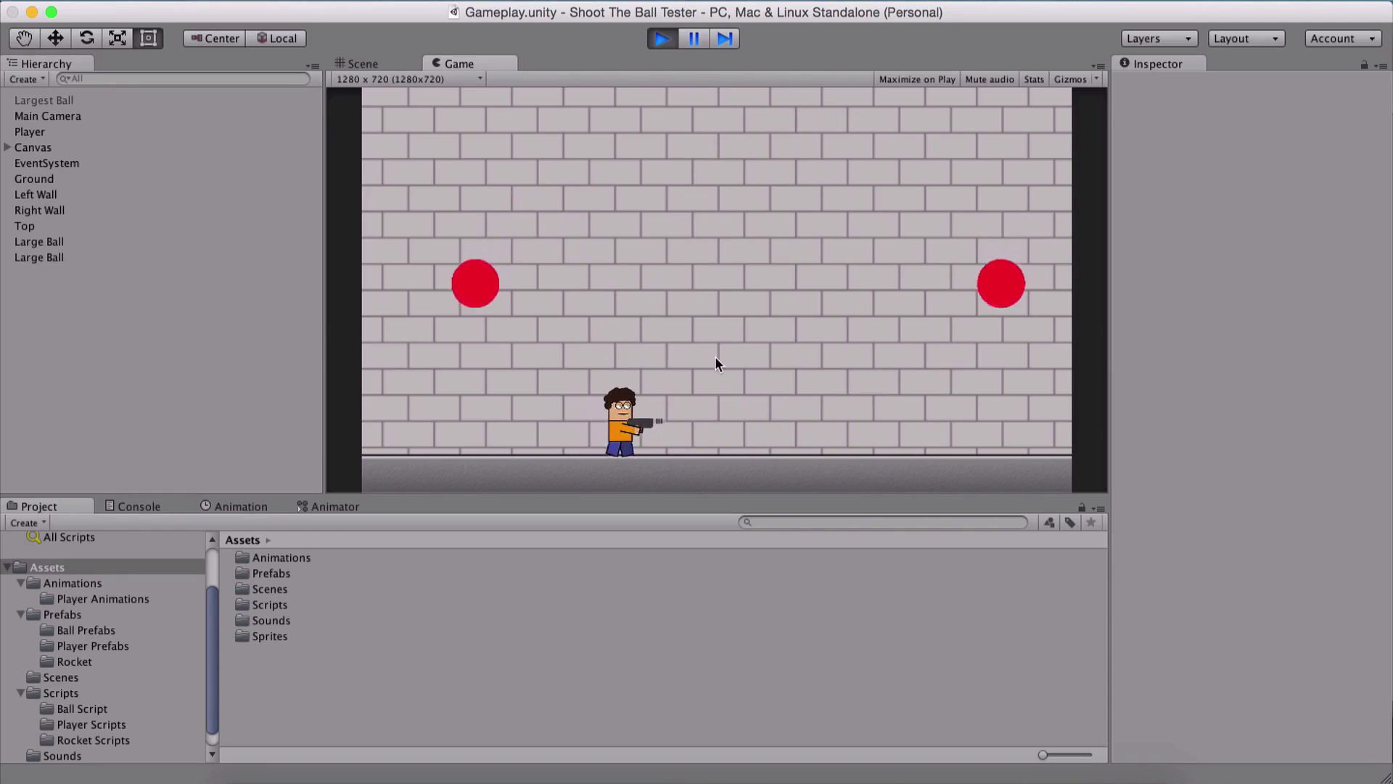
key(Right)
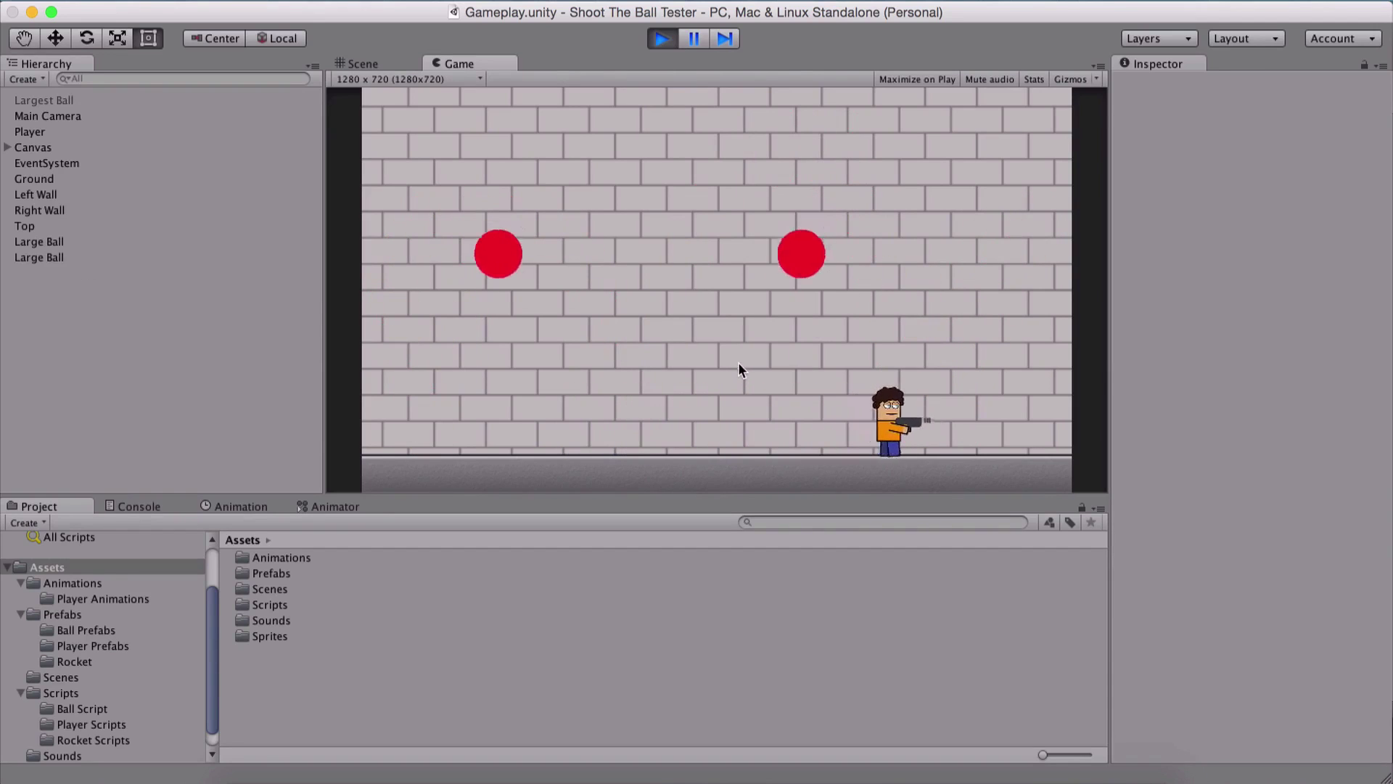
key(Left)
key(Right)
key(Left)
key(Right)
key(Left)
click(660, 39)
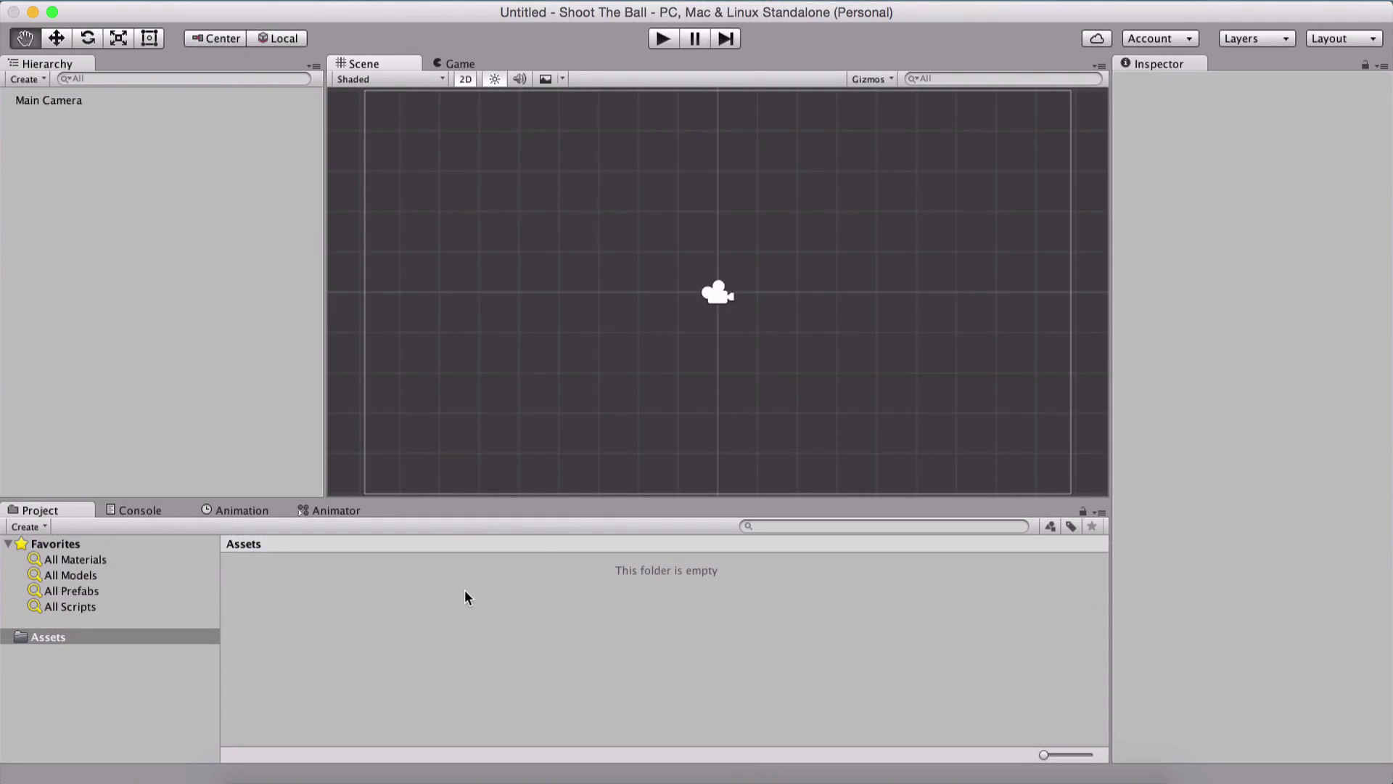
Step: Import the Sounds and Sprites folders from Finder into the Assets folder of the Shoot The Ball project
click(261, 777)
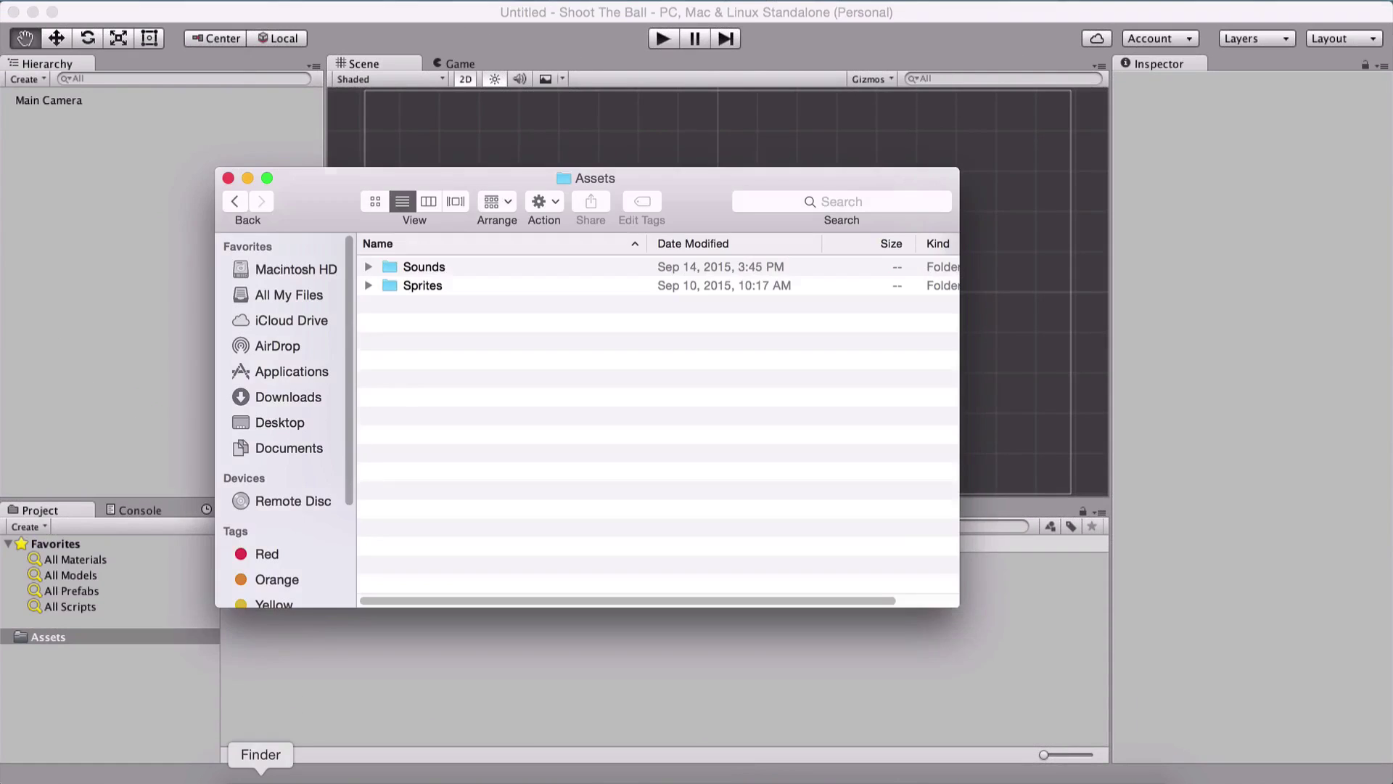
drag(465, 170, 633, 210)
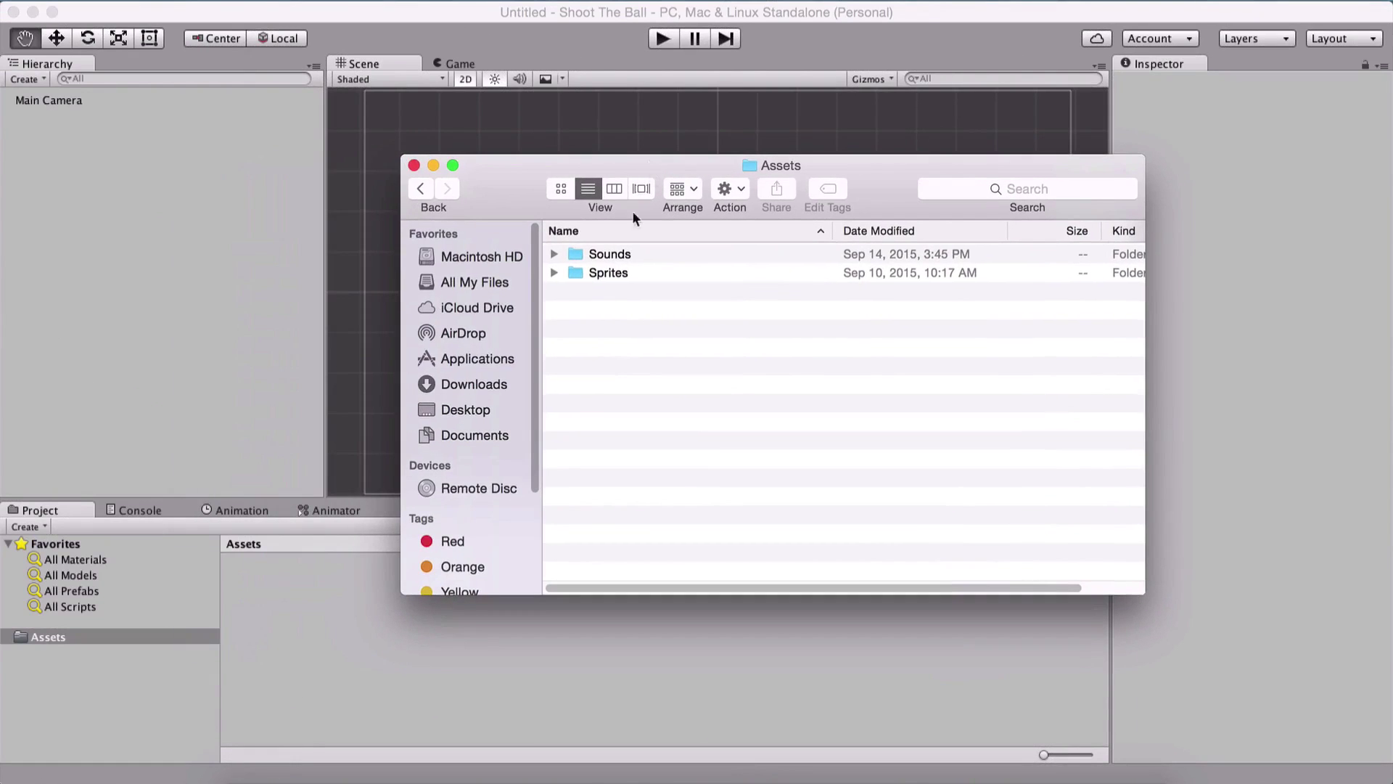
click(614, 252)
shift+click(613, 272)
drag(578, 257, 330, 605)
click(533, 660)
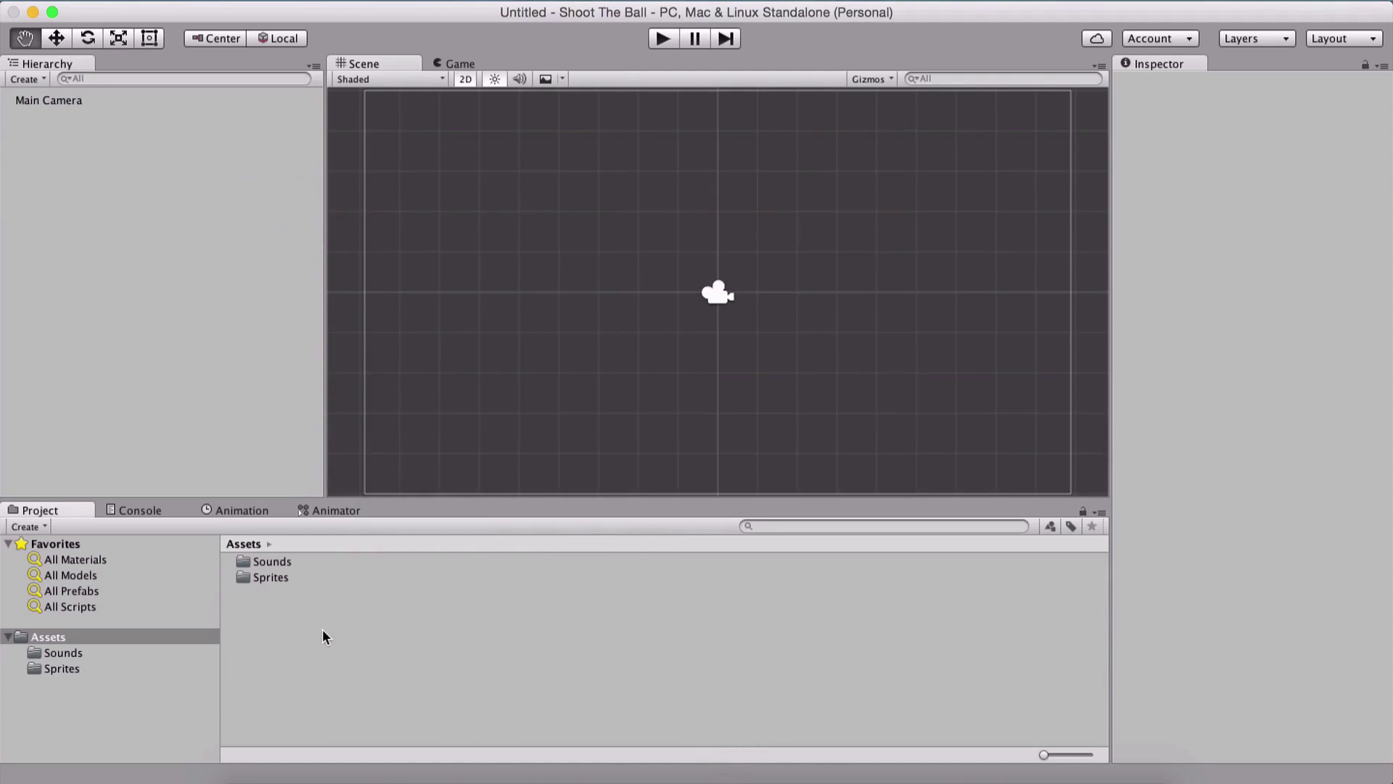
Step: Create a new folder named Scenes in the project's Assets folder
right_click(274, 624)
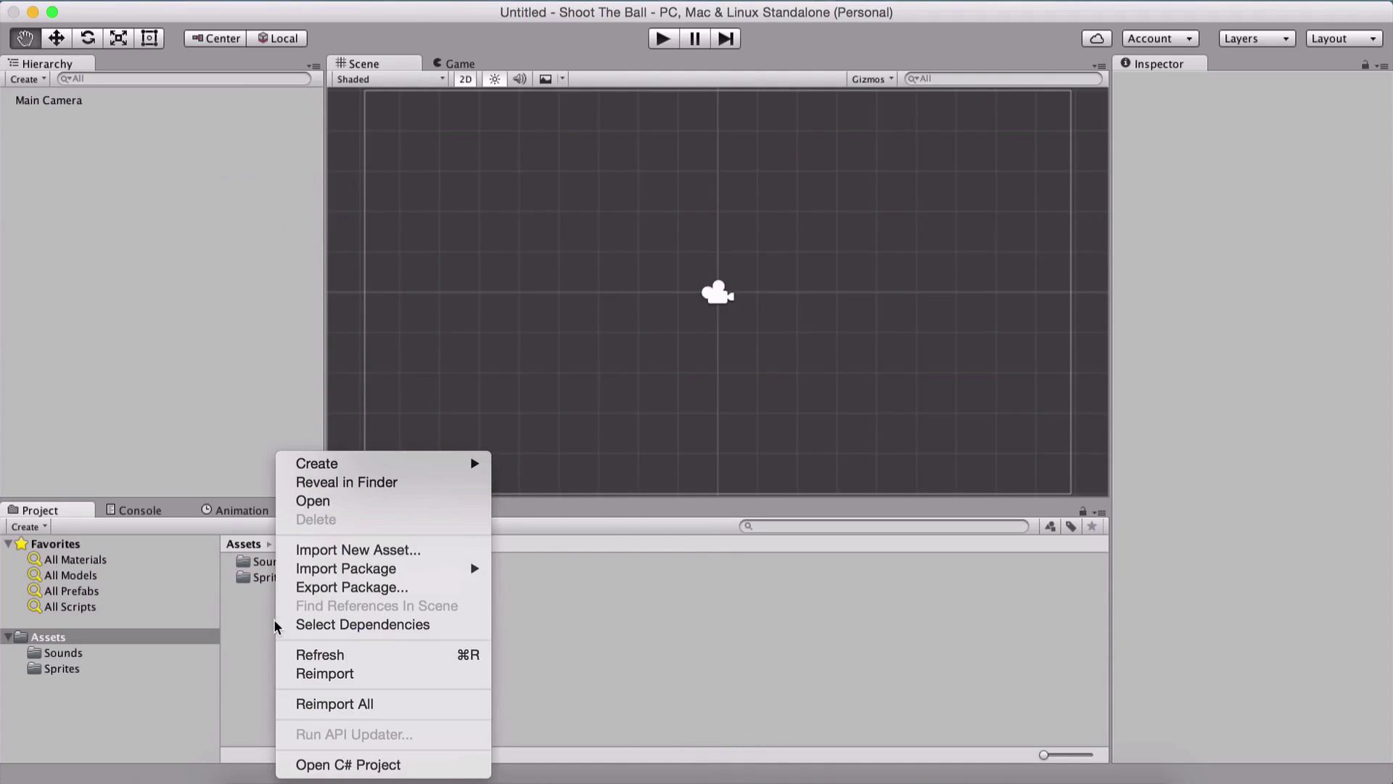
mouse_move(442, 466)
click(532, 316)
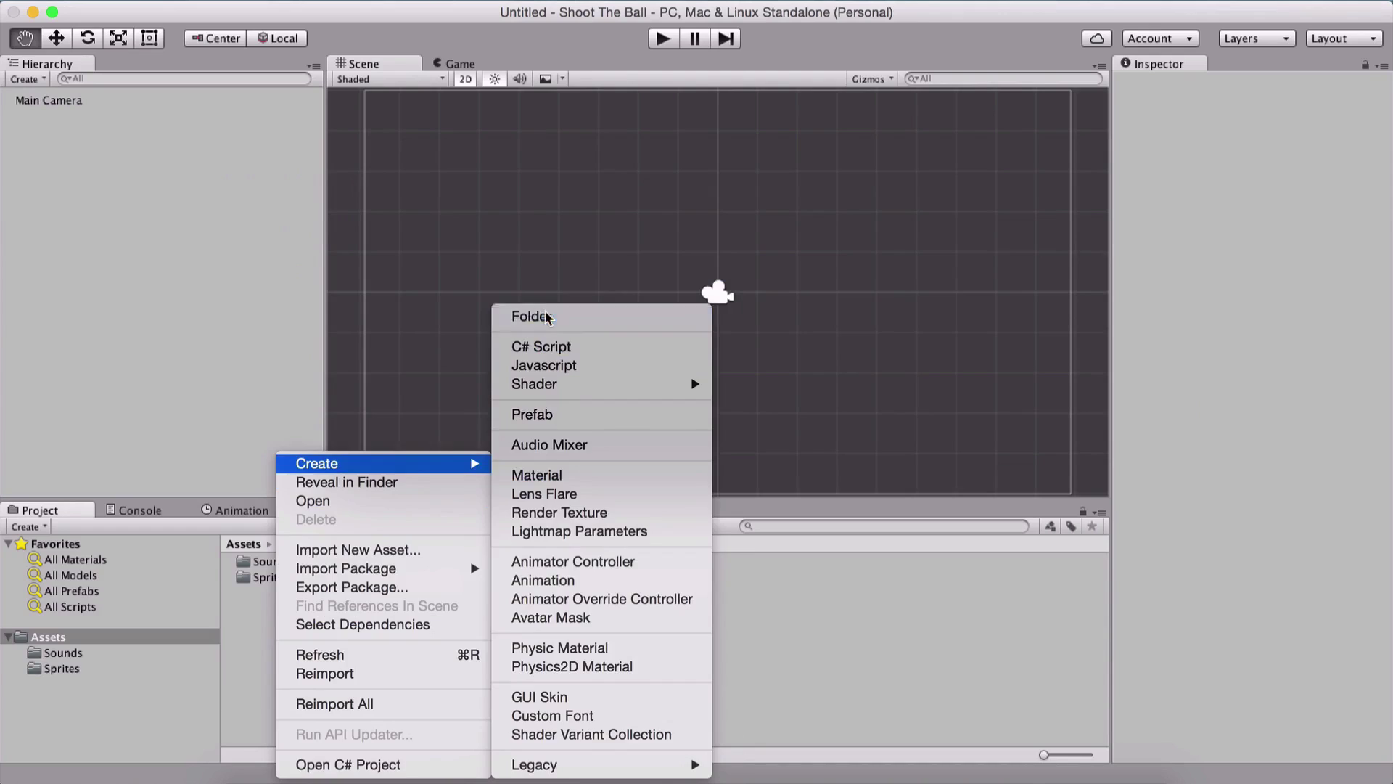
text(Scenes)
key(Return)
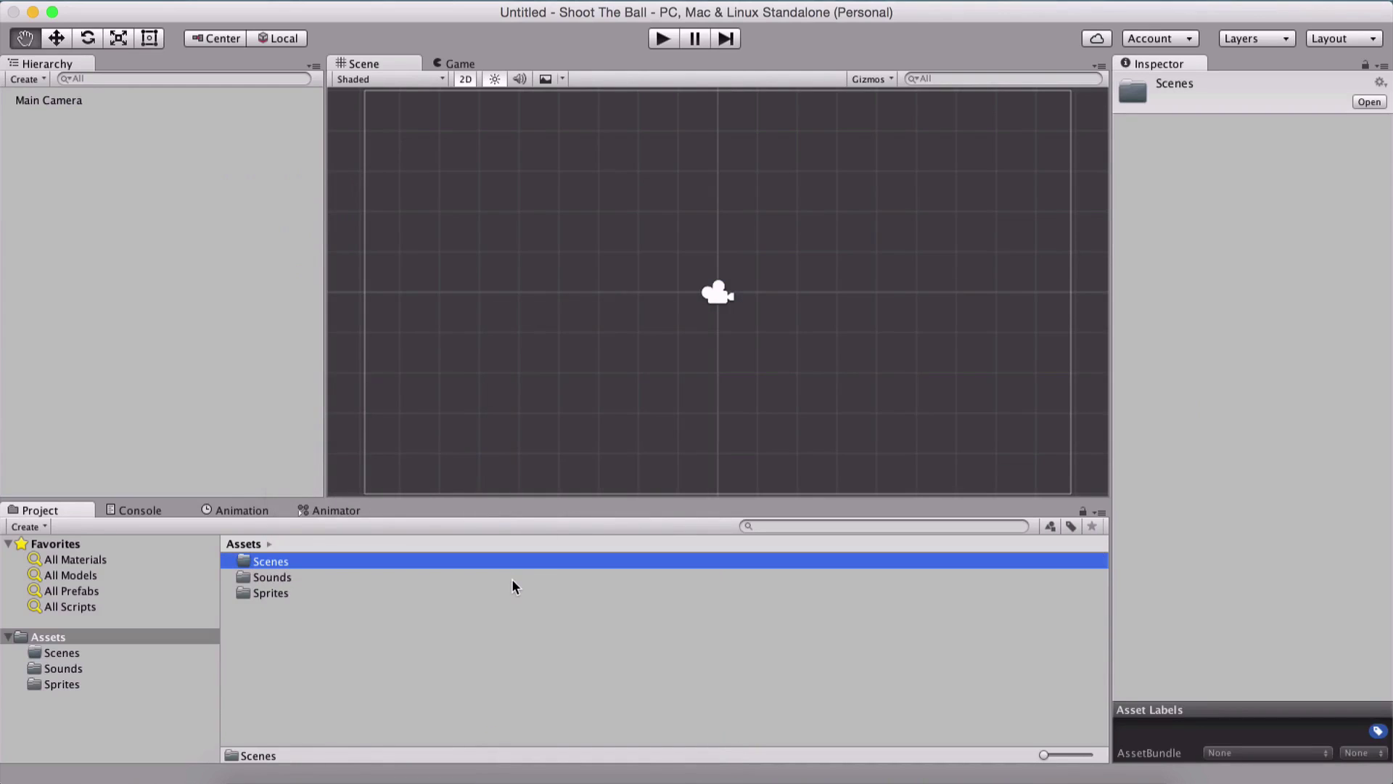
Step: Open the Scenes folder and save the current scene there as Gameplay
double_click(512, 560)
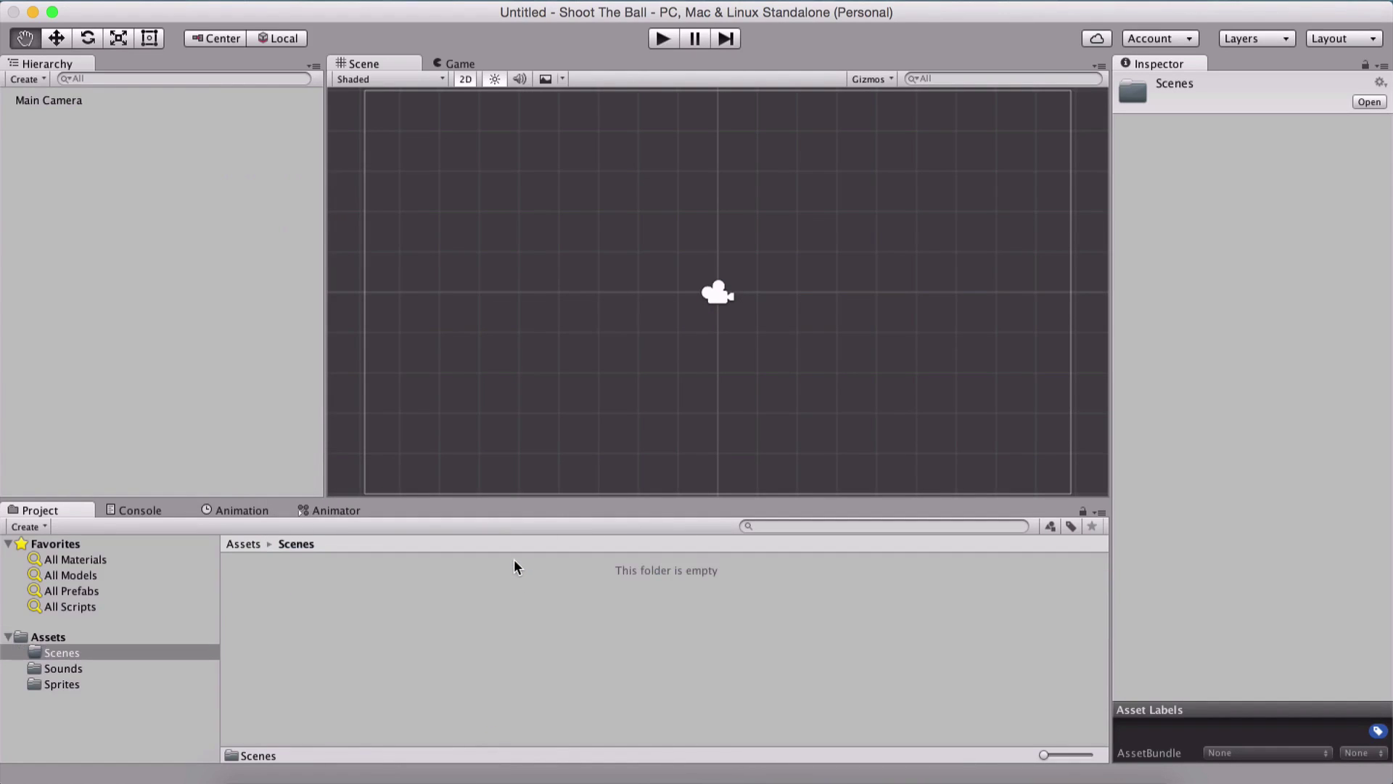
key(super+s)
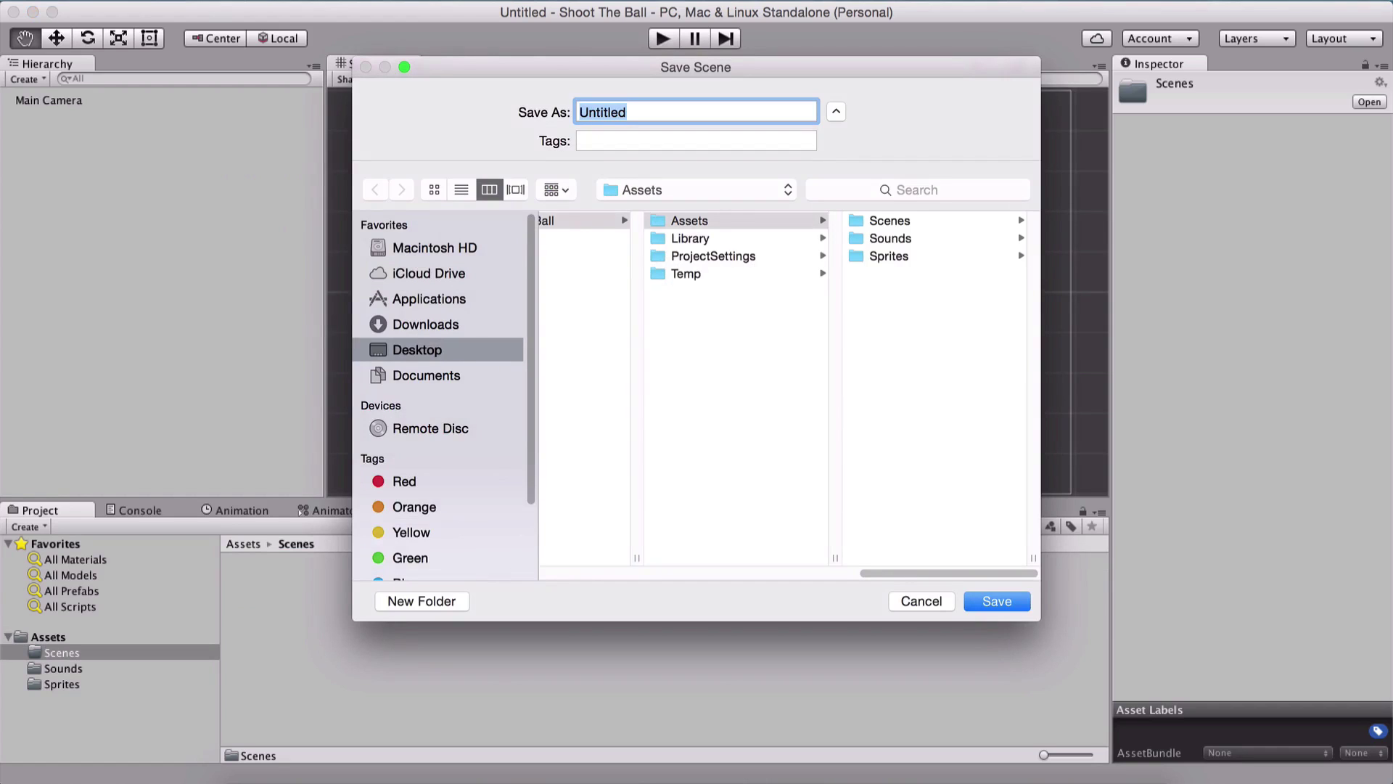
click(920, 600)
click(117, 0)
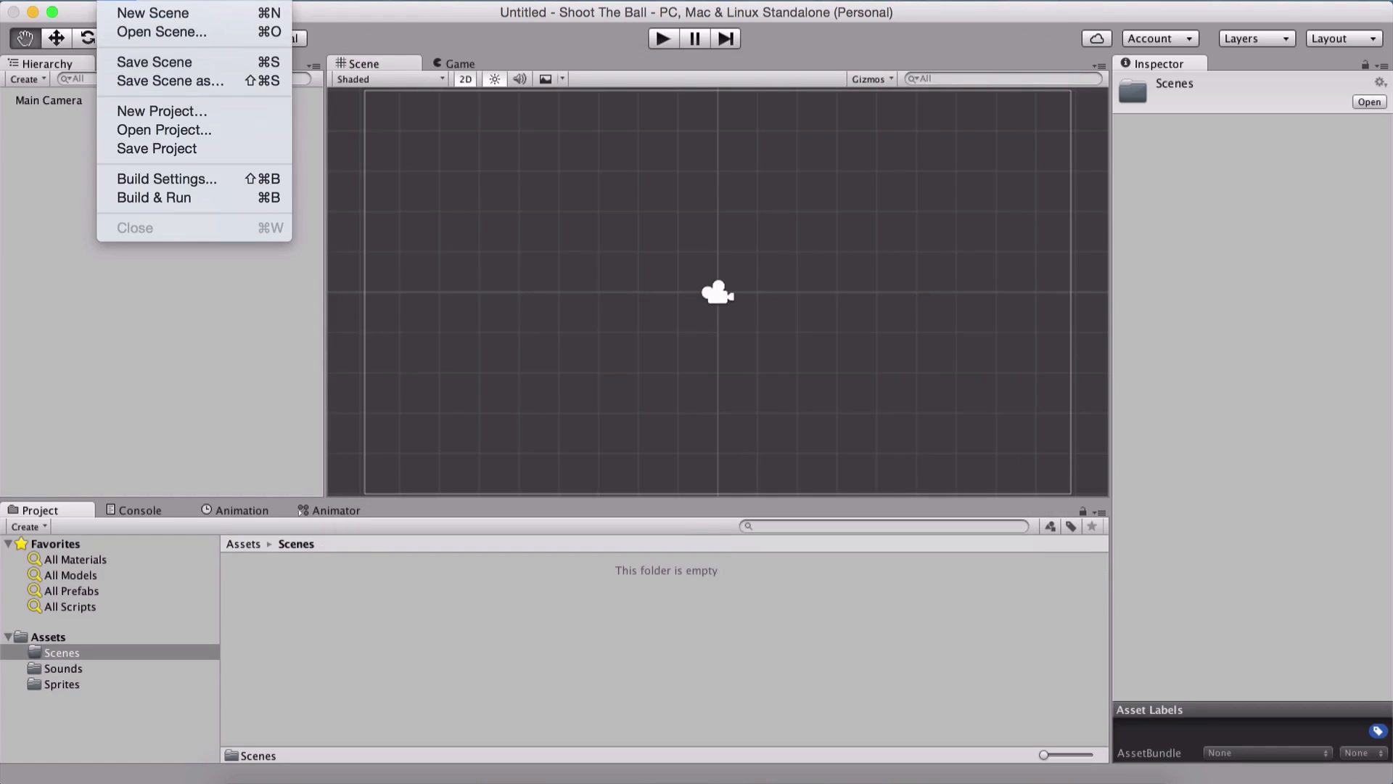
click(166, 64)
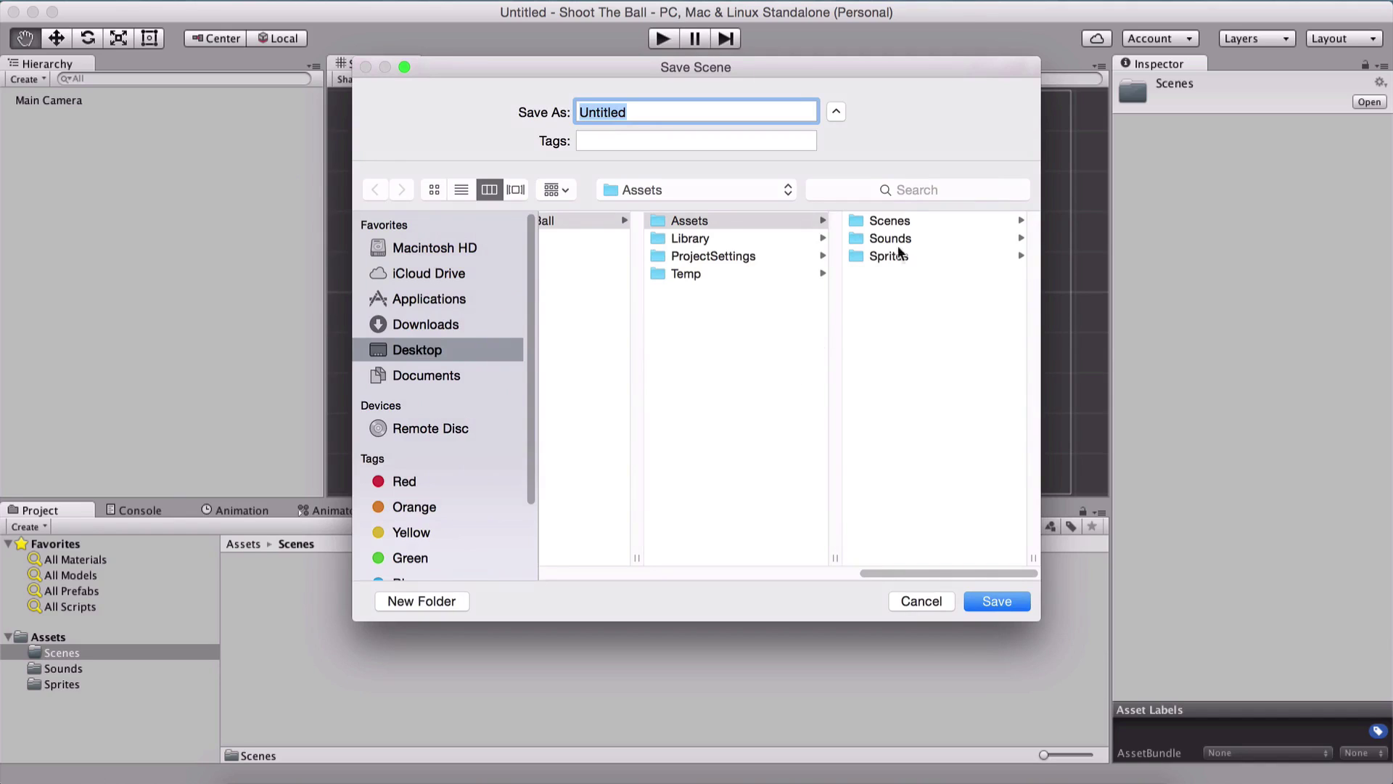
click(890, 220)
double_click(607, 111)
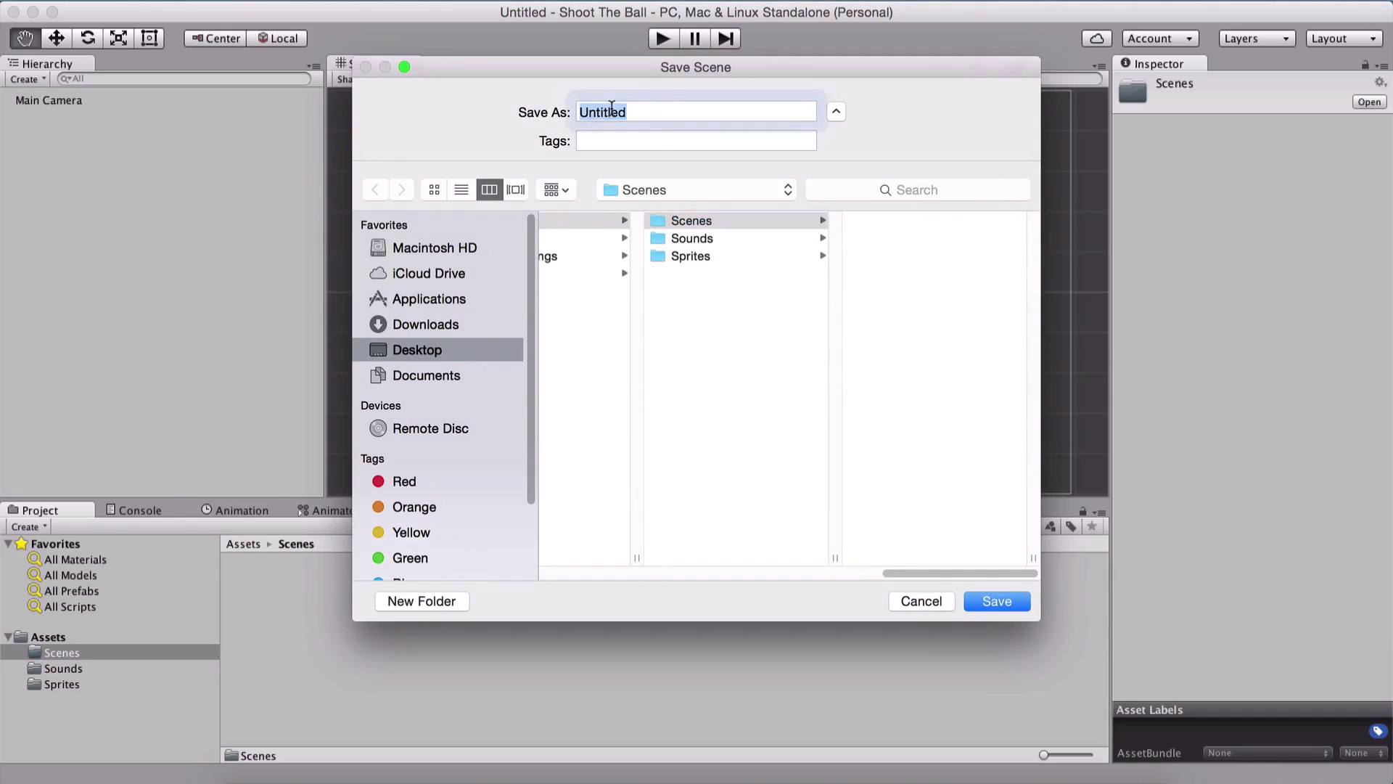
text(Gameplay)
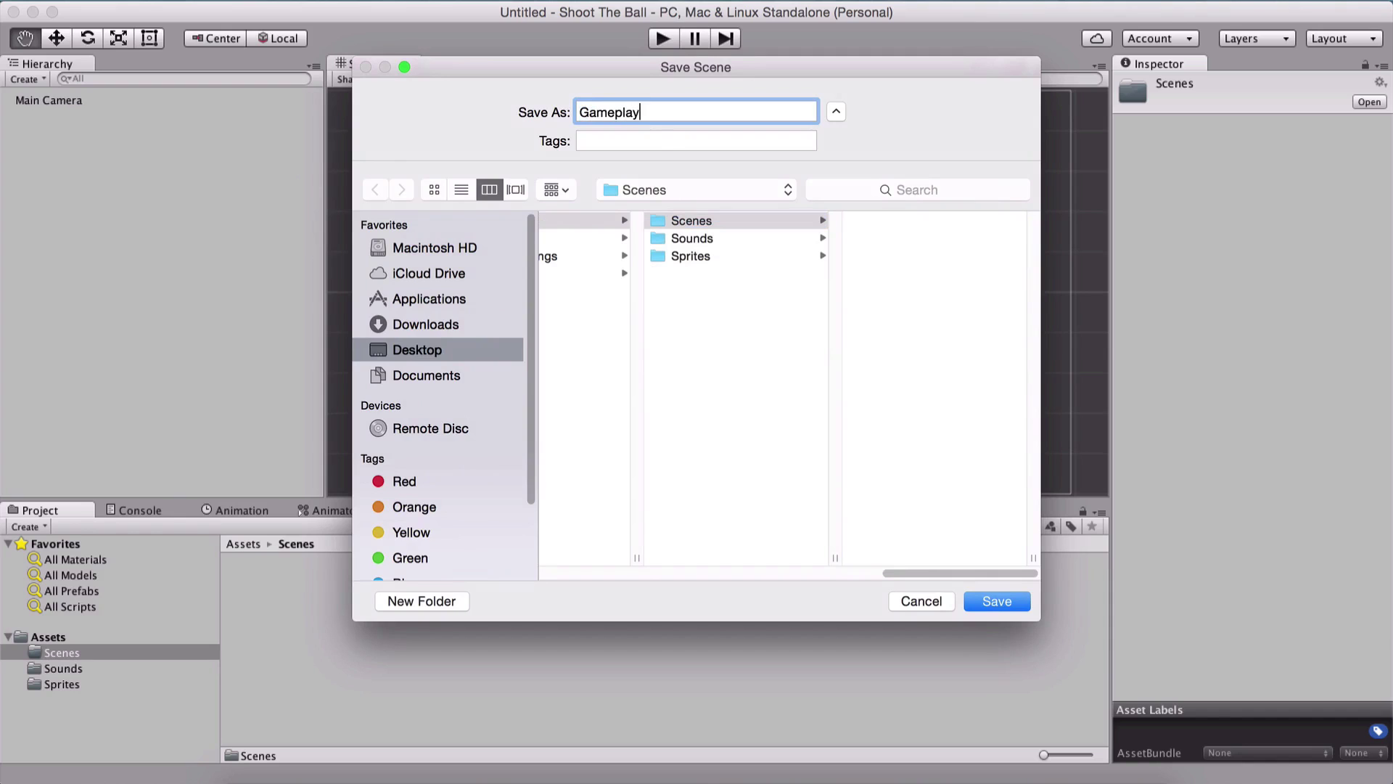
key(Return)
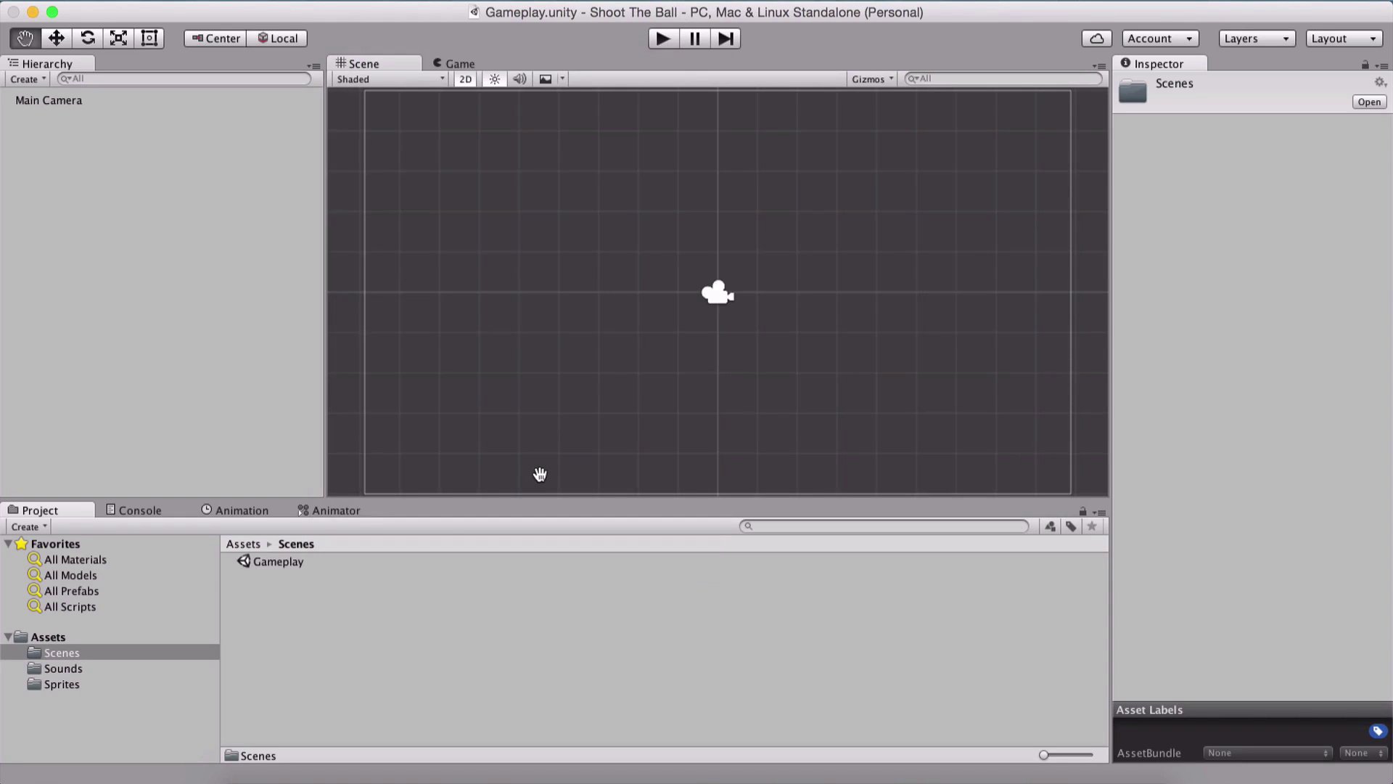
Step: Create a new folder named Animations in the project's Assets folder
click(253, 544)
right_click(278, 686)
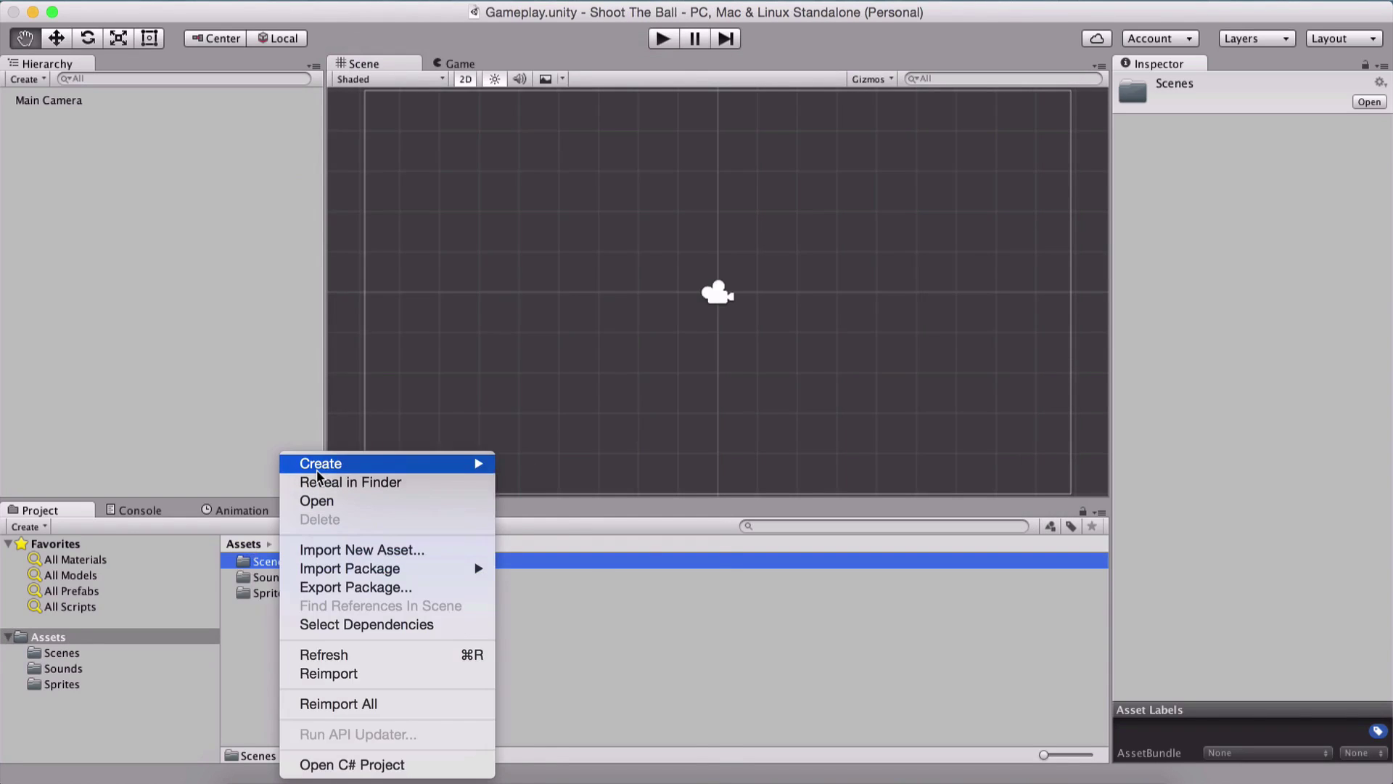
mouse_move(319, 460)
click(608, 314)
text(Anima)
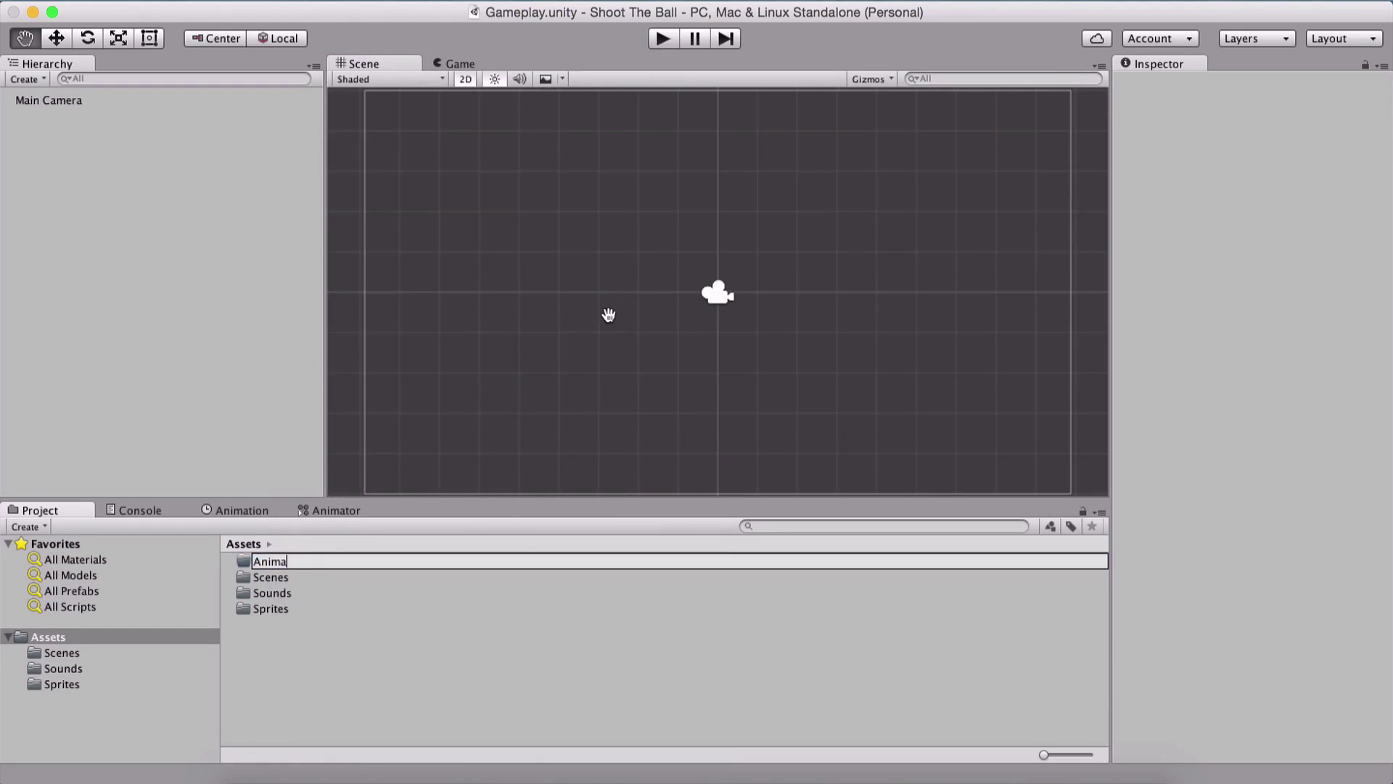
key(Return)
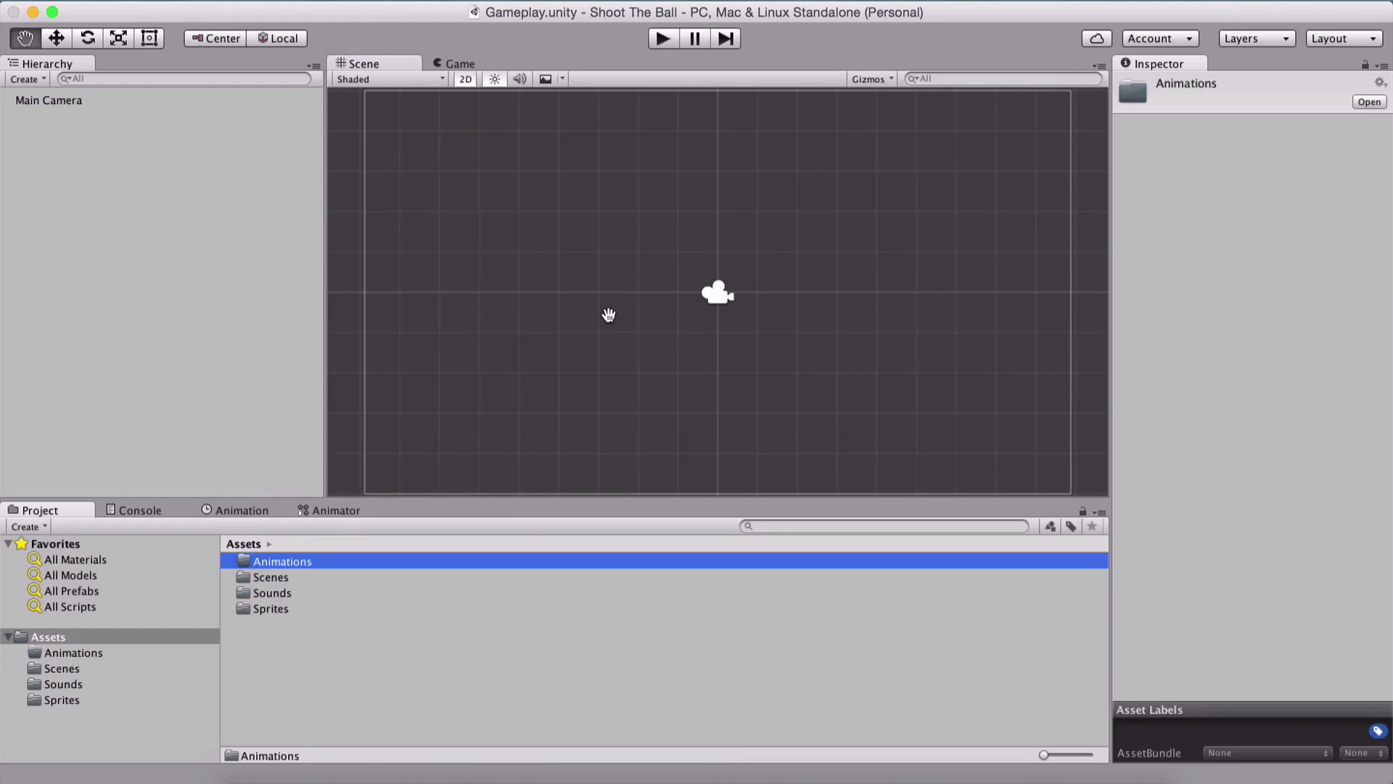
Step: Create a subfolder named Player Animations inside the Animations folder
double_click(283, 563)
right_click(282, 566)
mouse_move(319, 461)
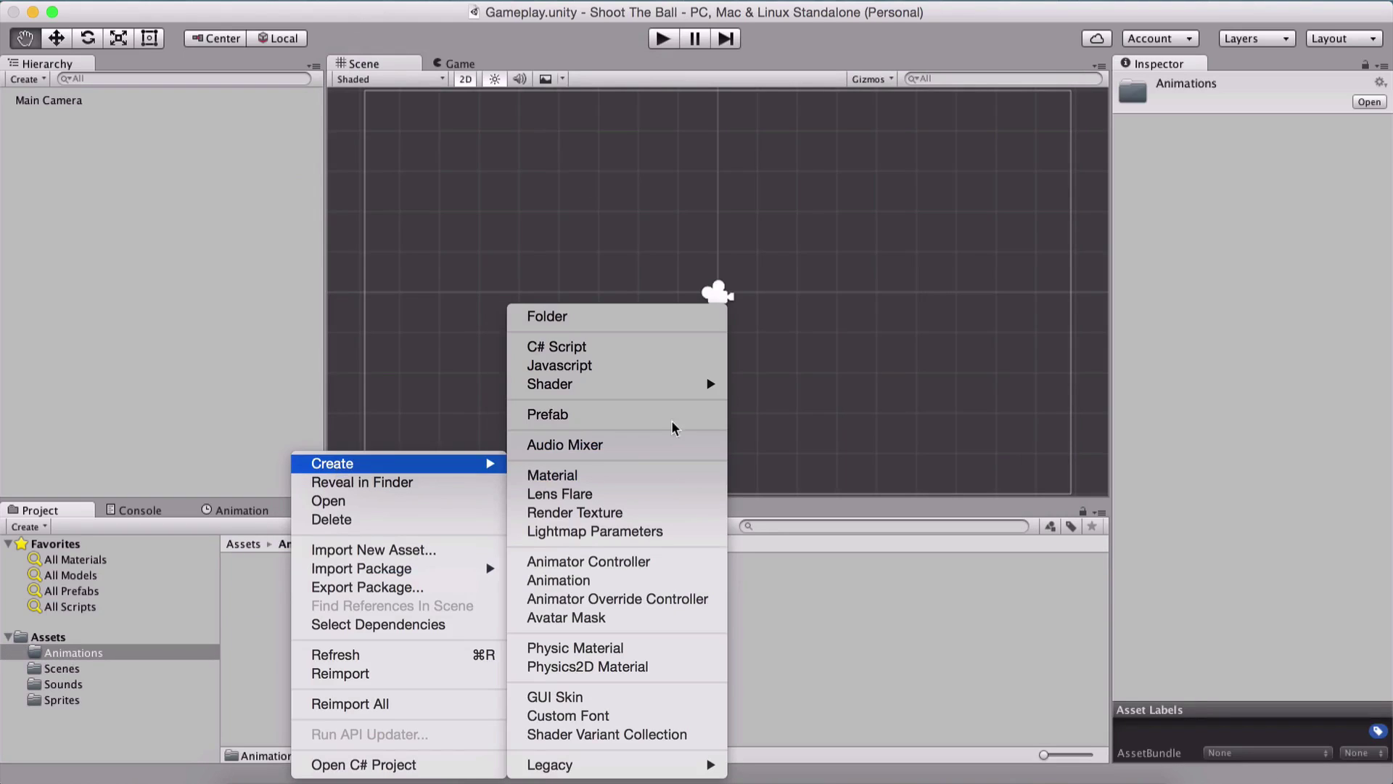
click(600, 314)
text(Player Animations)
key(Return)
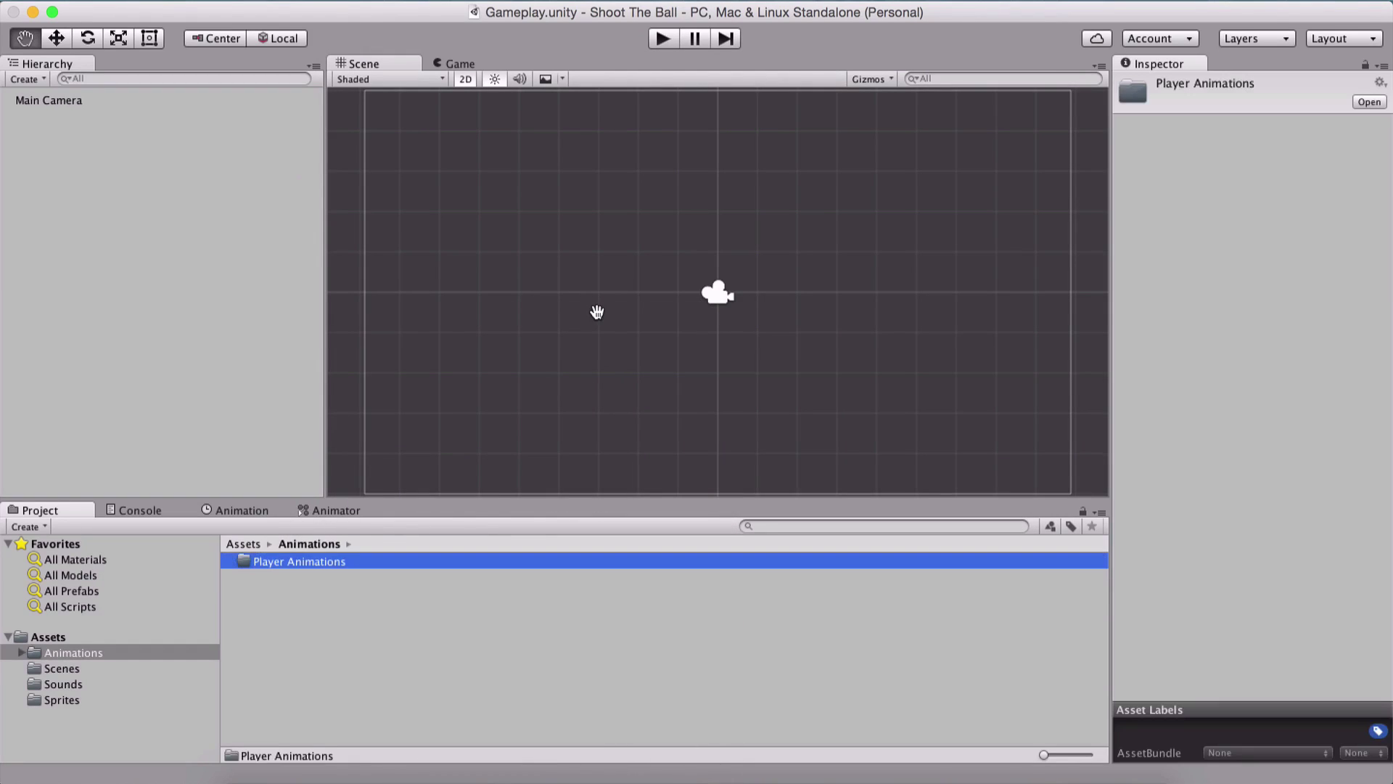
Step: Set the Player sprite sheet to Multiple mode without mip maps, override Standalone with max size 1024 and Truecolor format, and apply
click(244, 545)
double_click(272, 609)
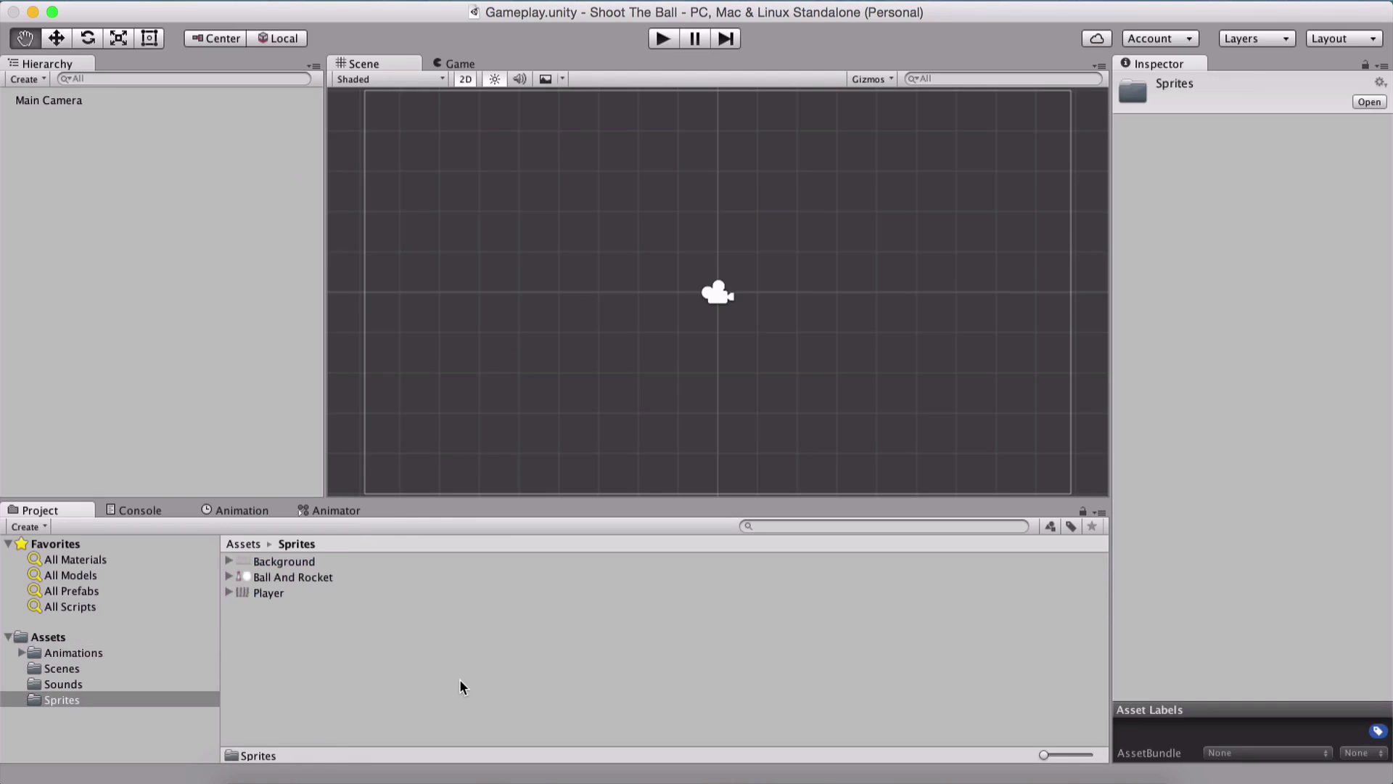
click(313, 593)
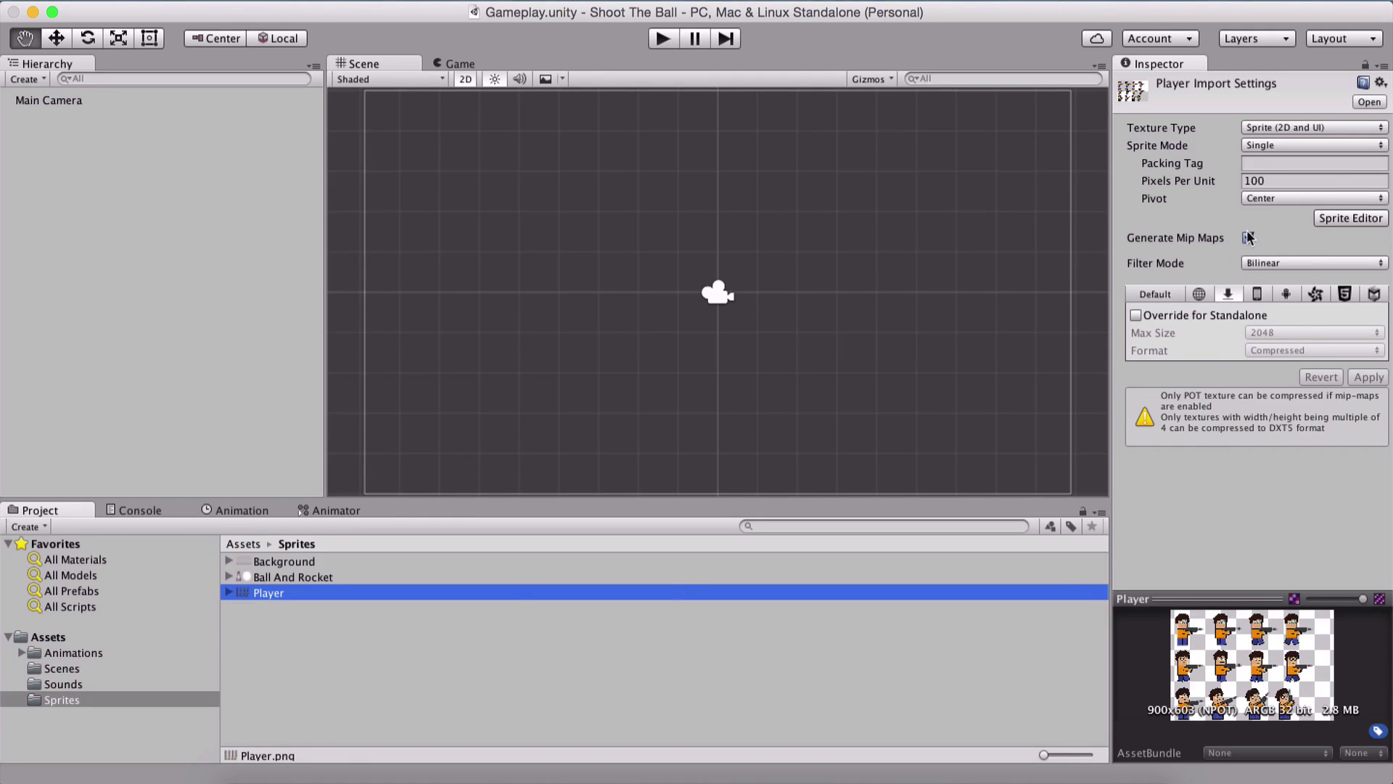
click(1136, 315)
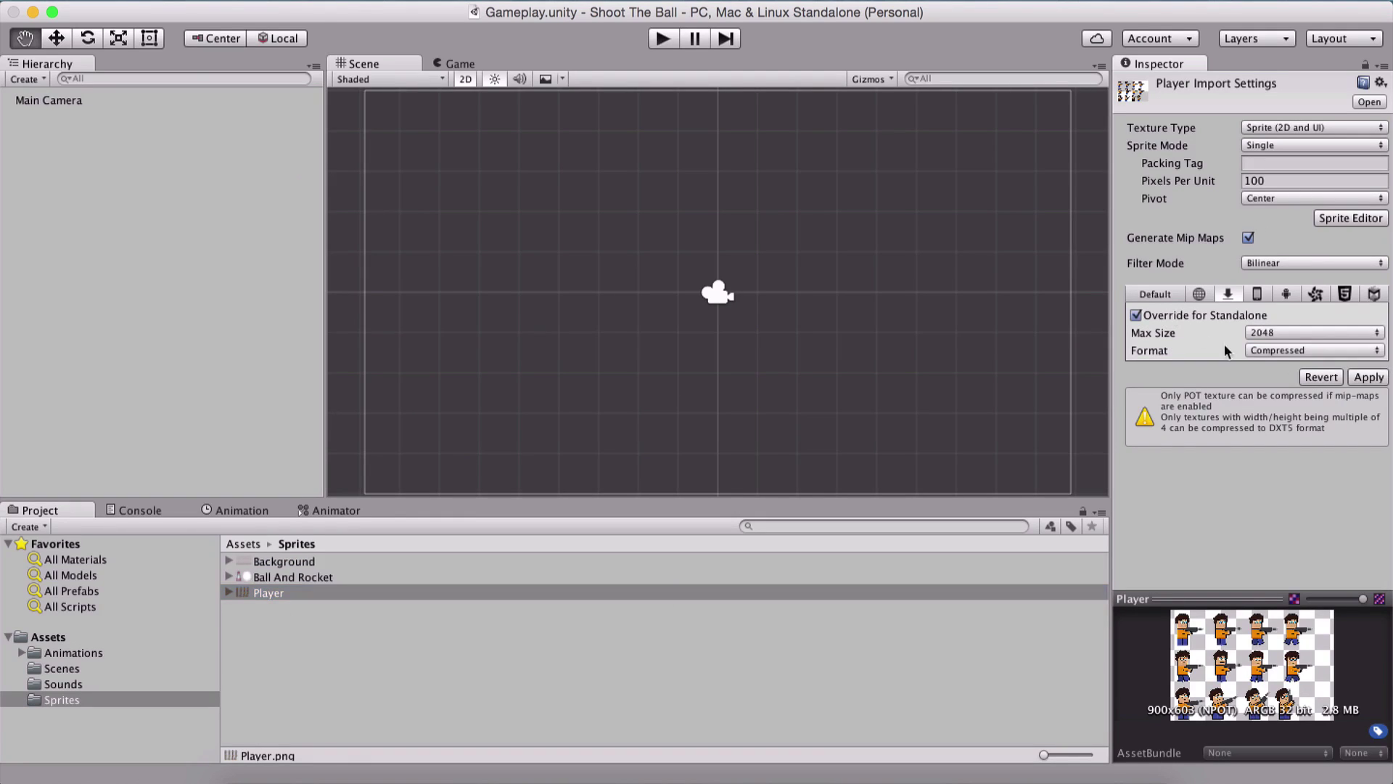
click(1295, 334)
click(1278, 316)
click(1248, 238)
click(1260, 155)
click(1264, 168)
click(1277, 334)
click(1267, 362)
click(1368, 360)
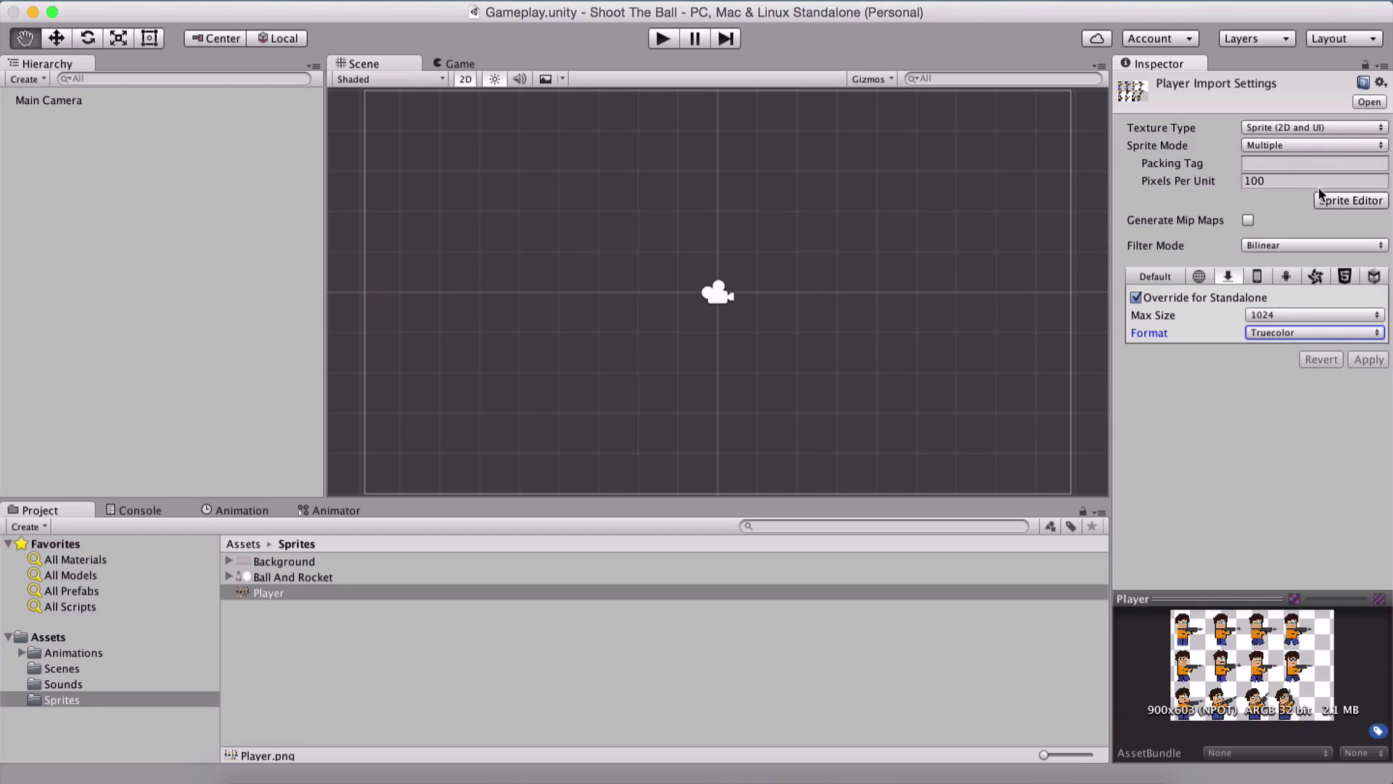
Step: Open the Player sheet in the Sprite Editor and slice it with type Automatic, pivot Center and method Delete Existing
click(1274, 141)
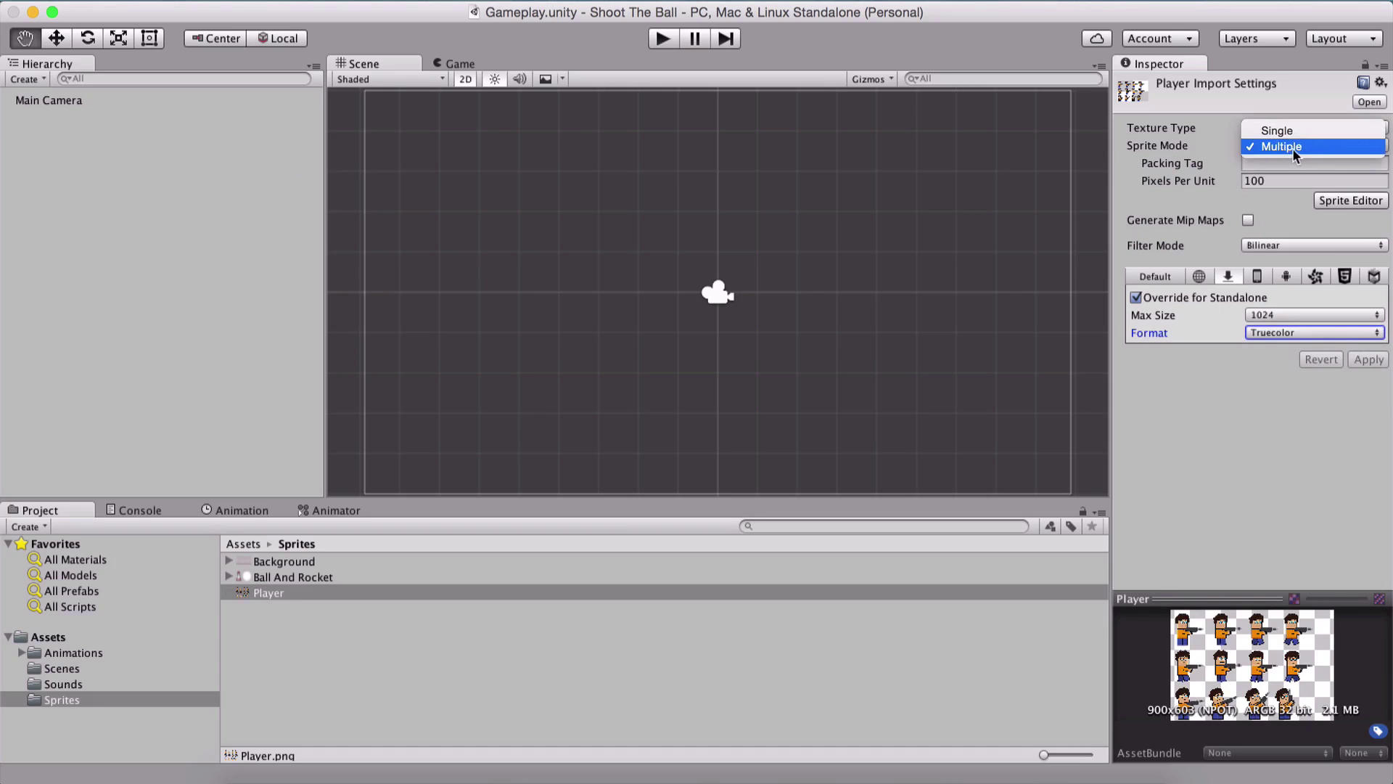
click(1325, 201)
click(1339, 202)
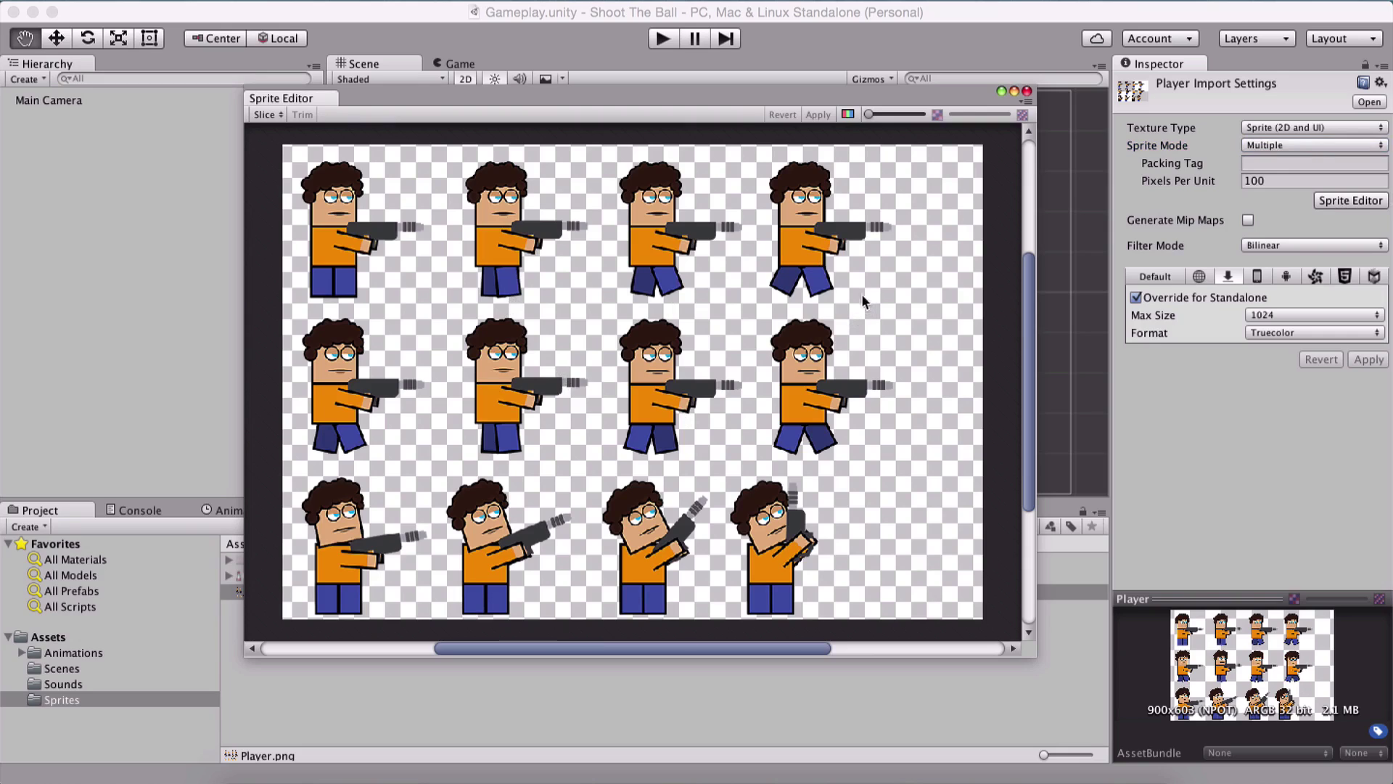
click(272, 118)
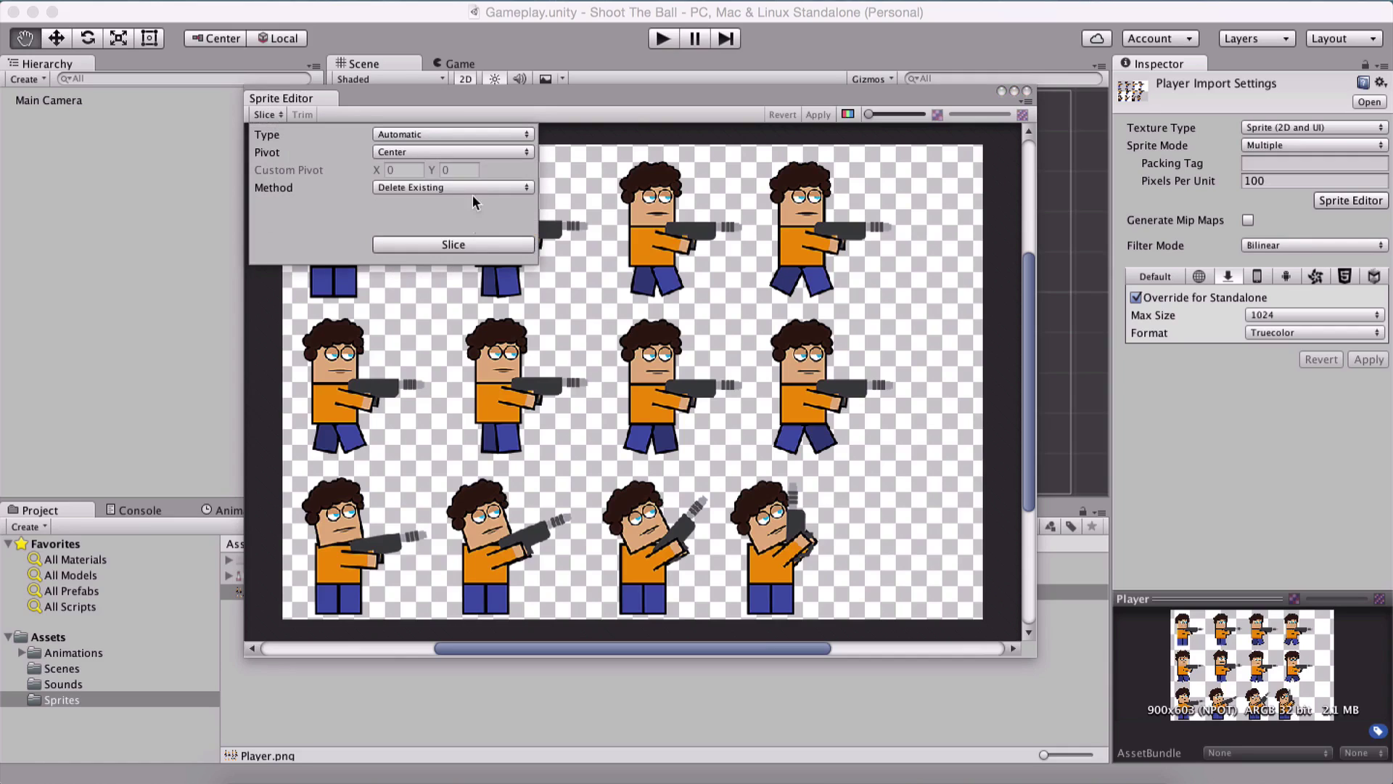
click(376, 131)
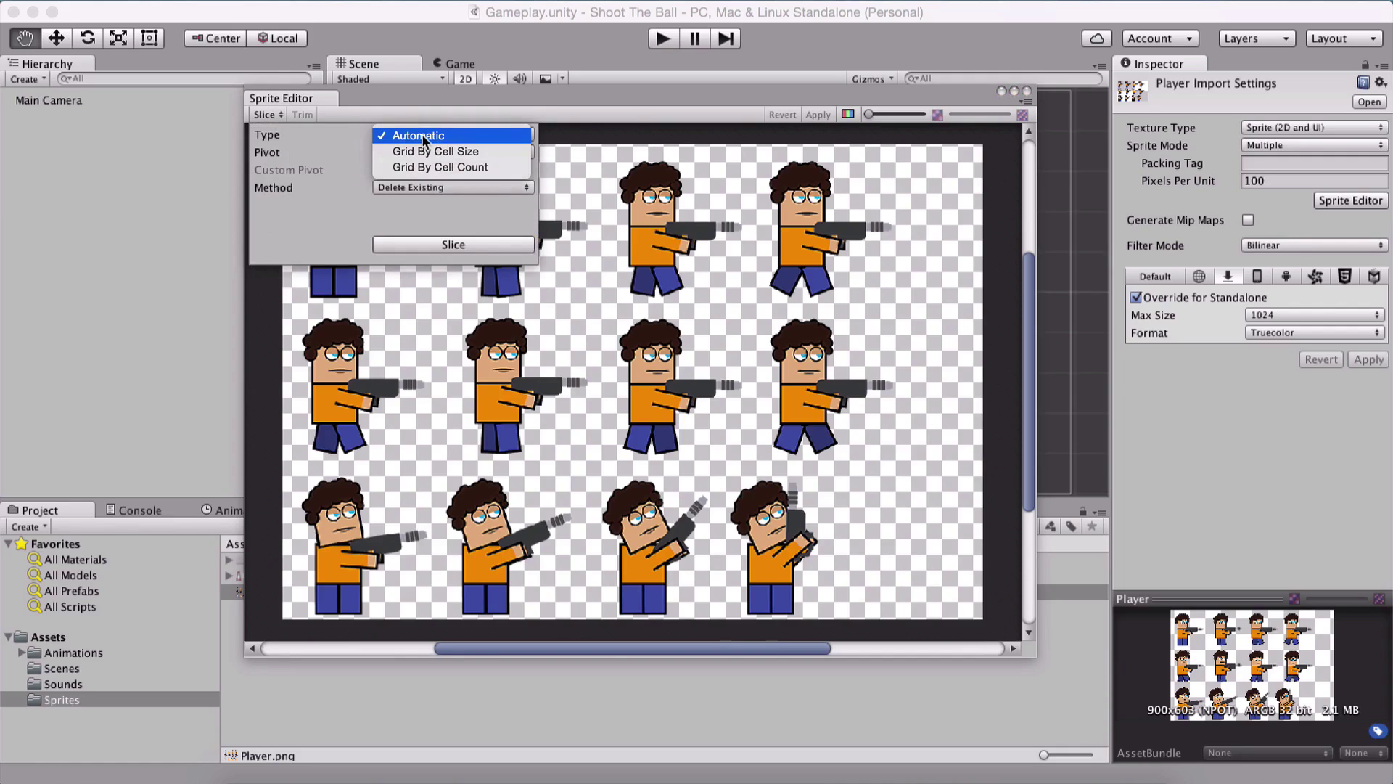
click(421, 135)
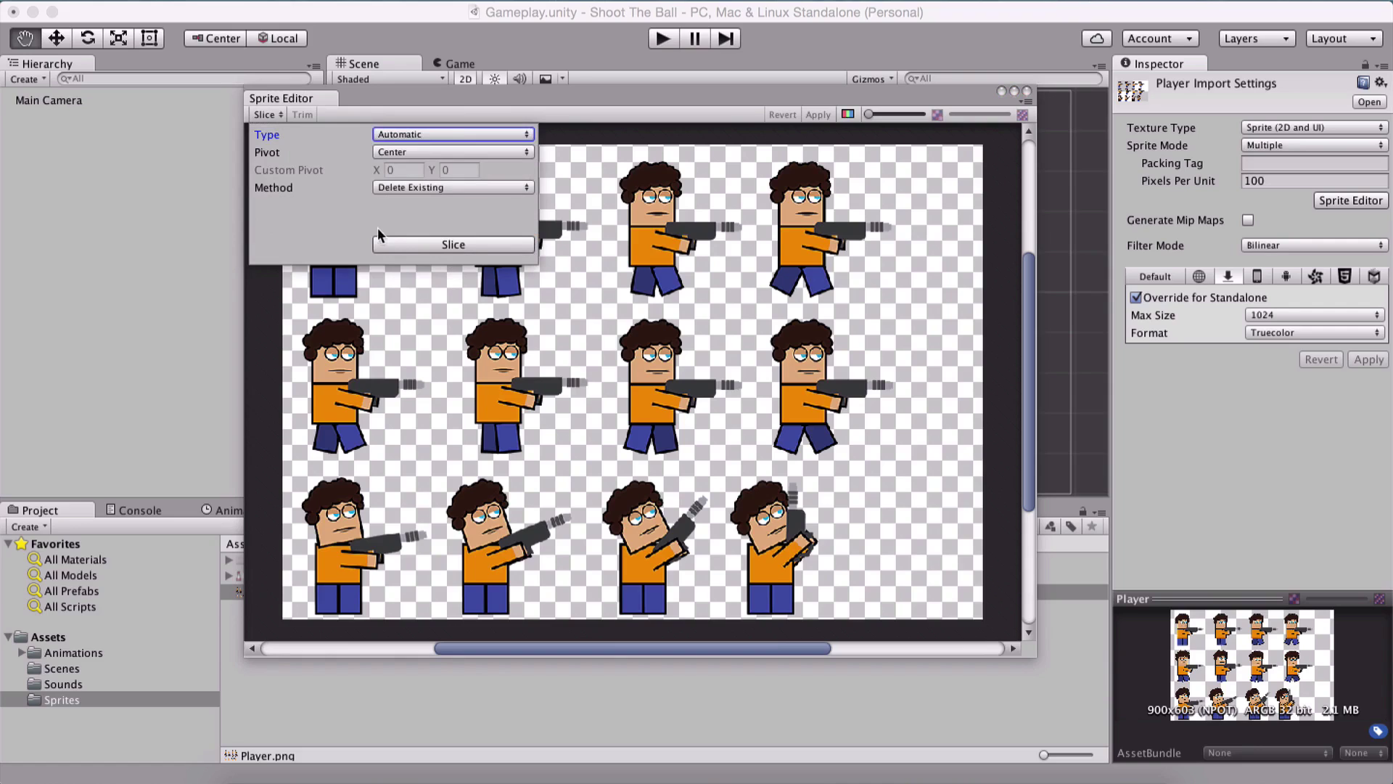
click(455, 245)
Step: Check the individual slices in the upper two rows, apply the slicing and close the Sprite Editor
click(367, 271)
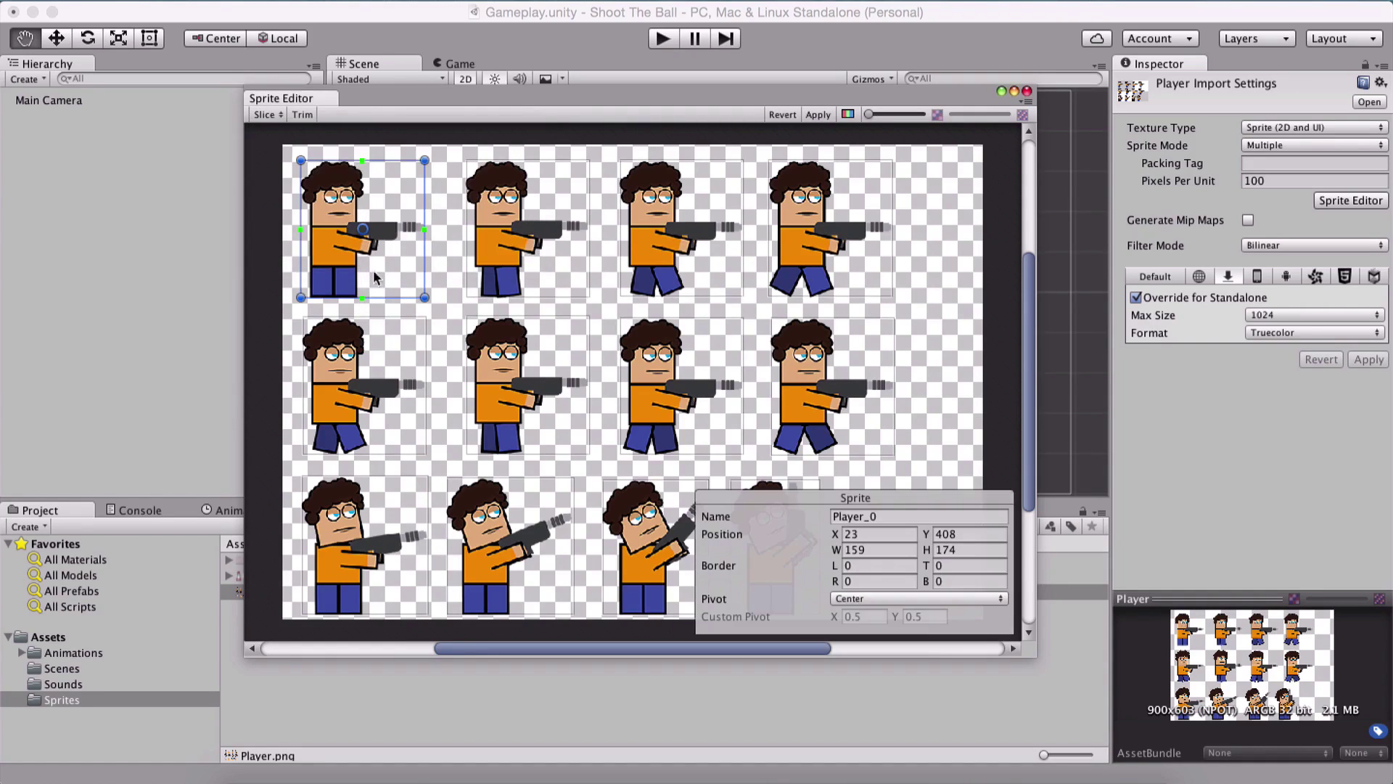
click(526, 230)
click(658, 226)
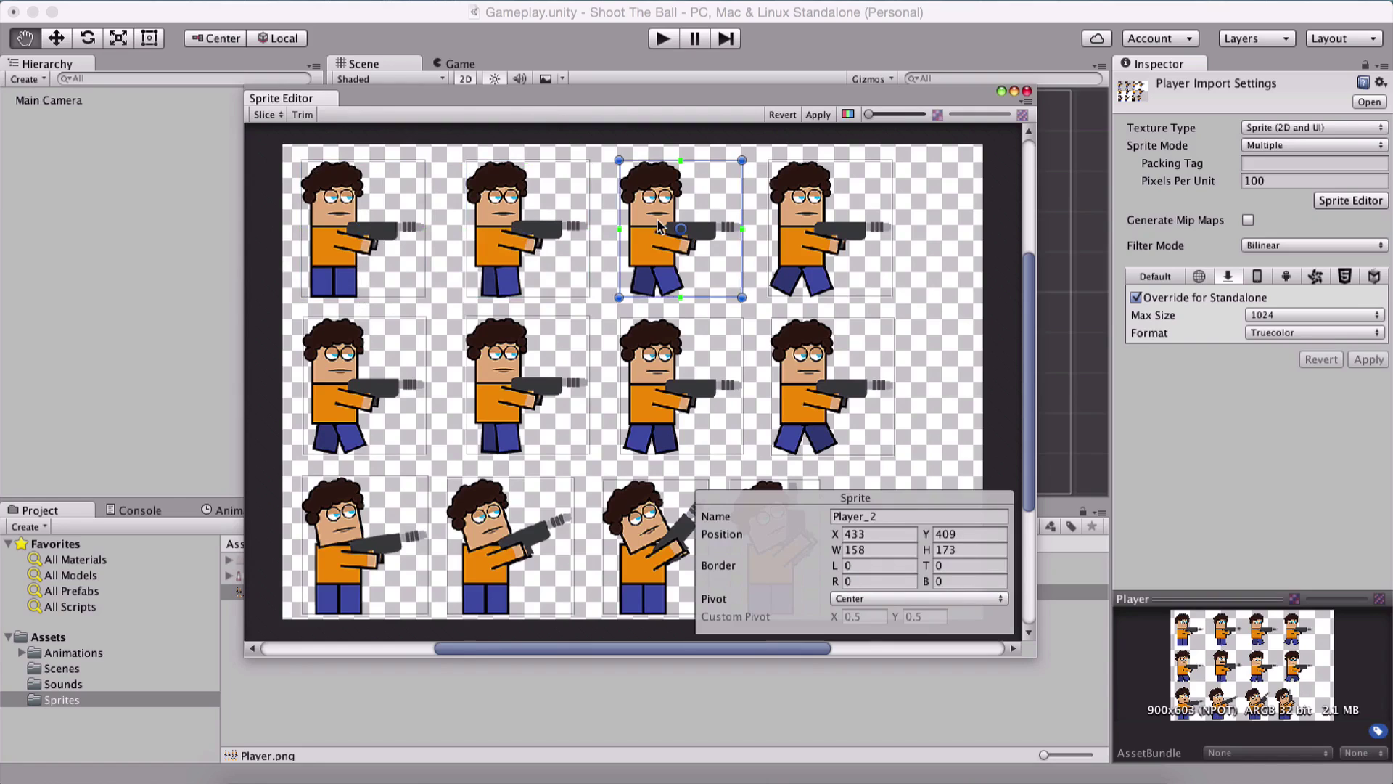
click(822, 218)
click(376, 356)
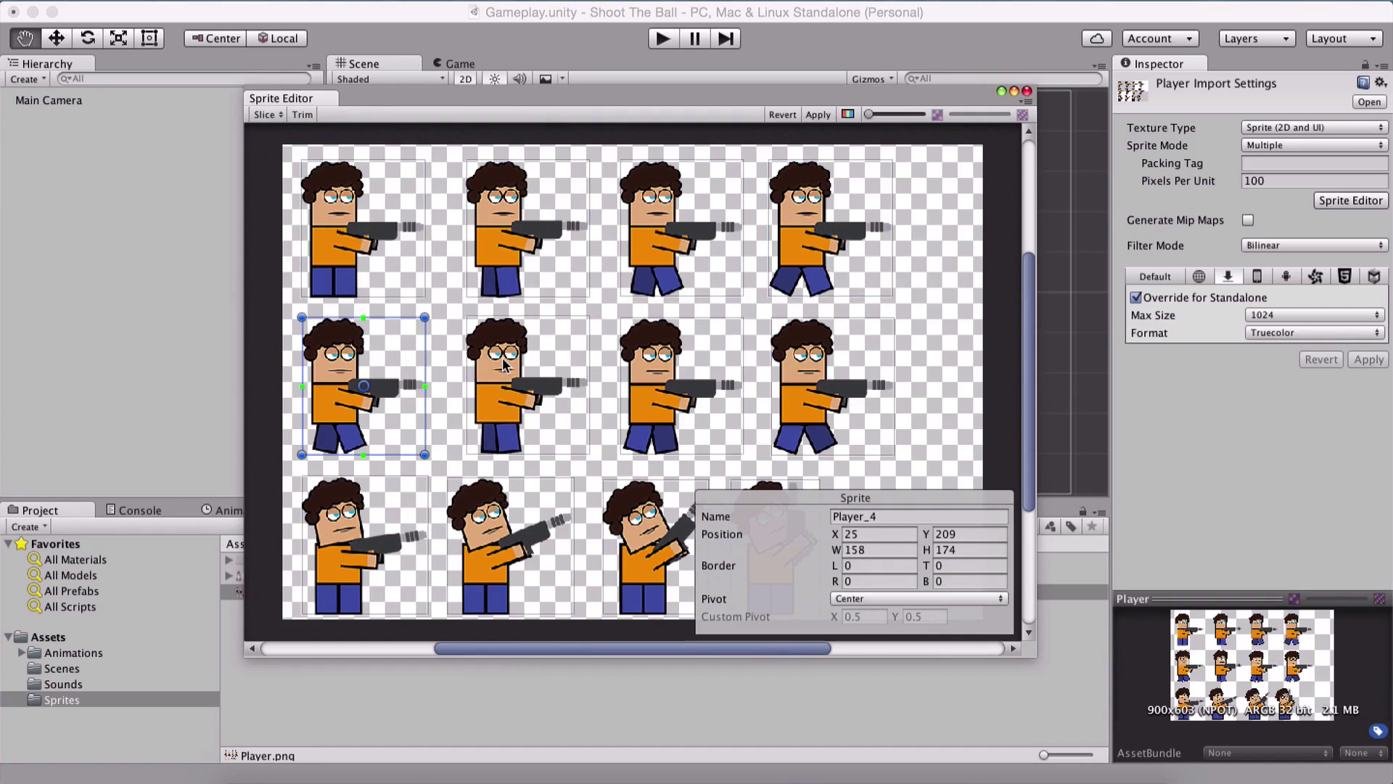
click(505, 365)
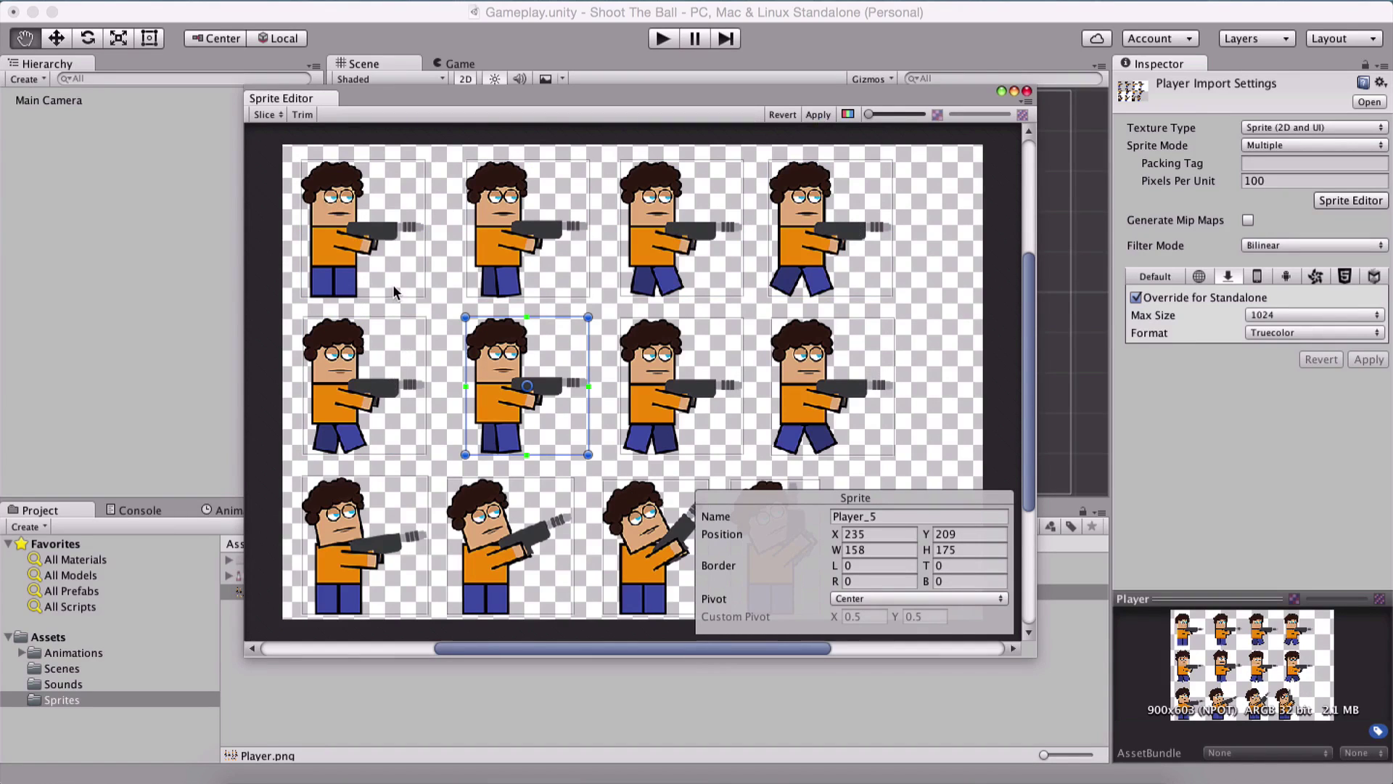
click(818, 115)
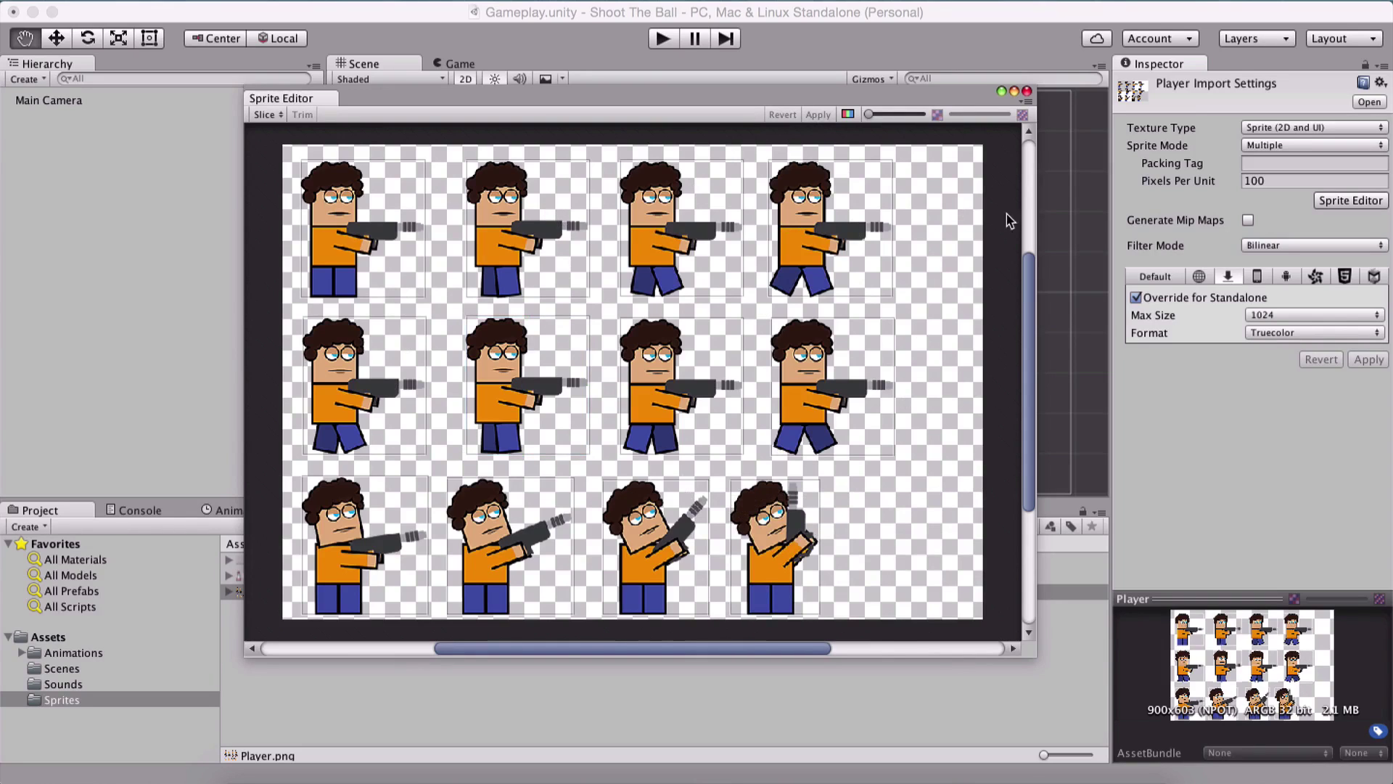
click(1027, 91)
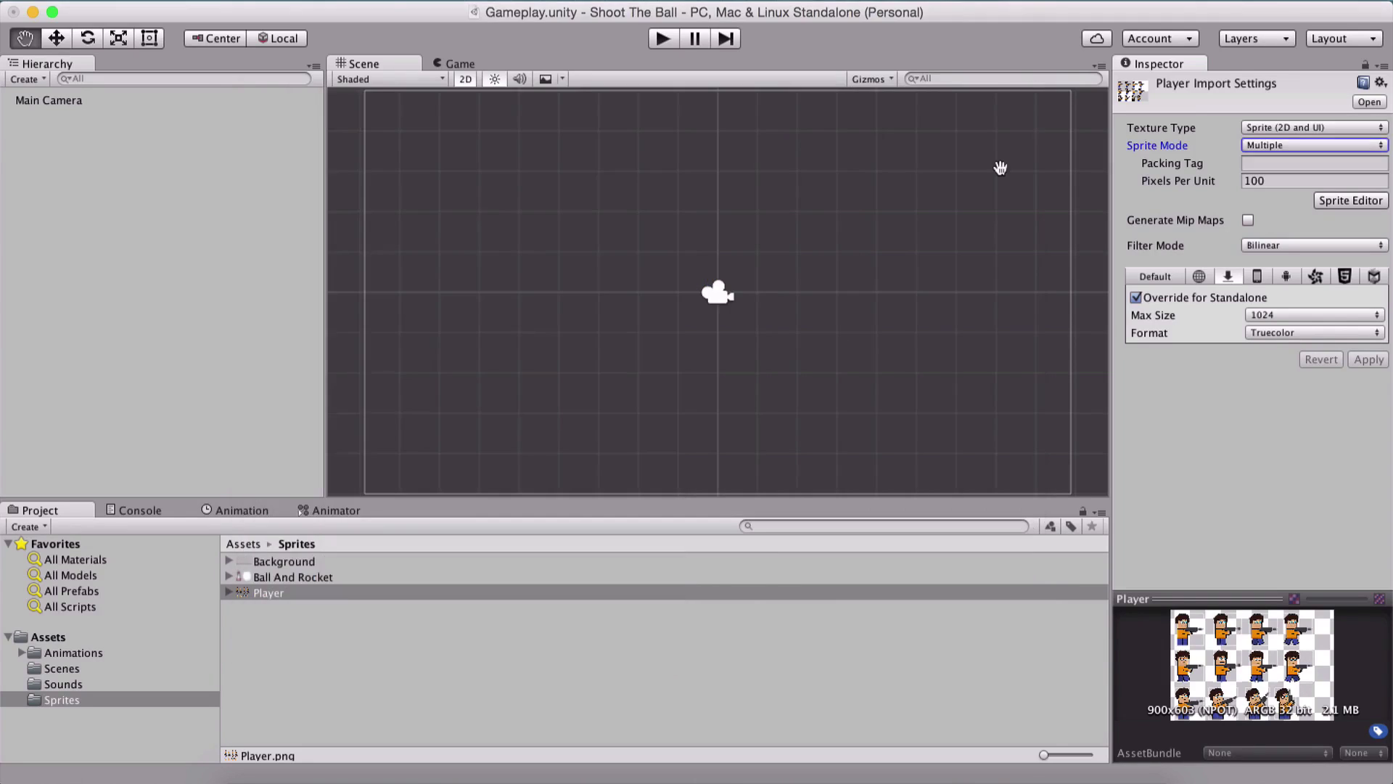
Step: Expand the Player sheet and the Animations folder, and enlarge the project browser to fit all the sliced sprites
click(228, 592)
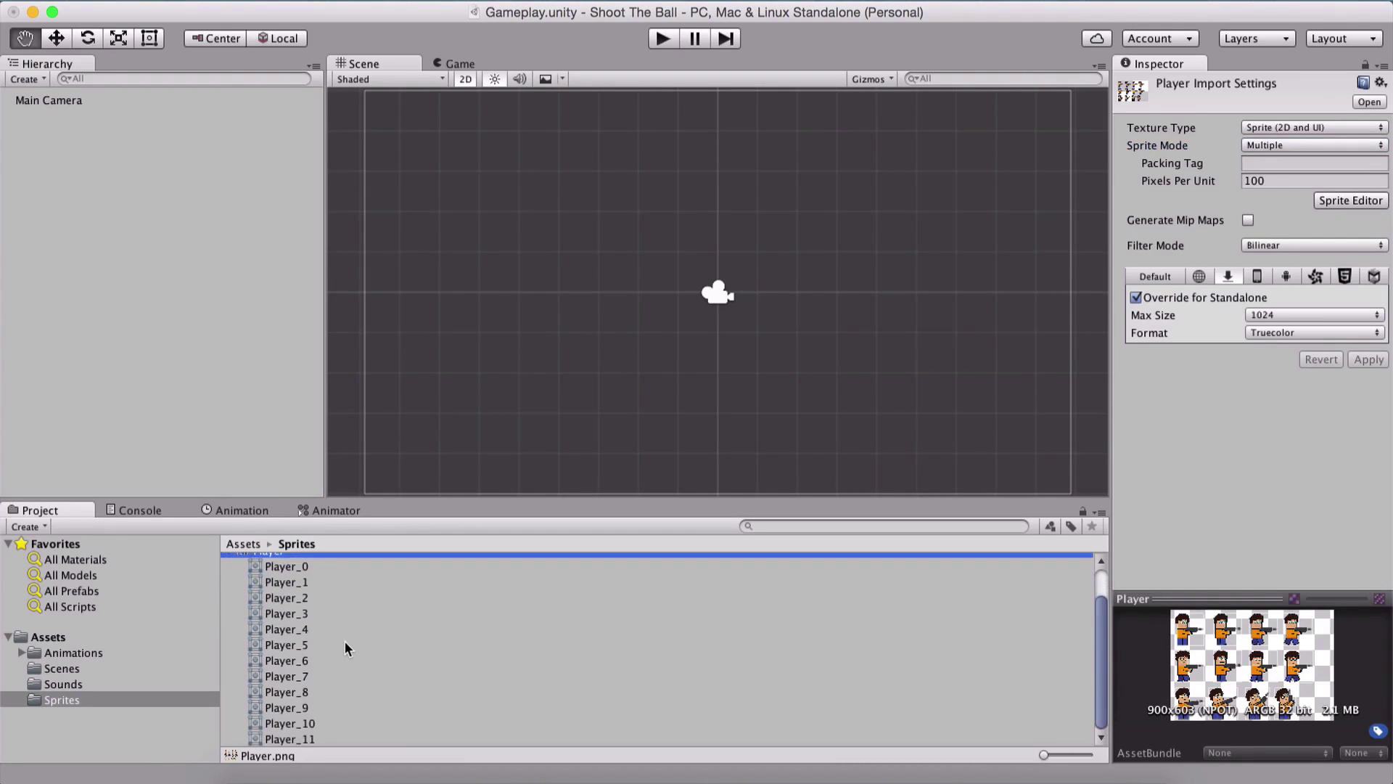
scroll(366, 639, up, 2)
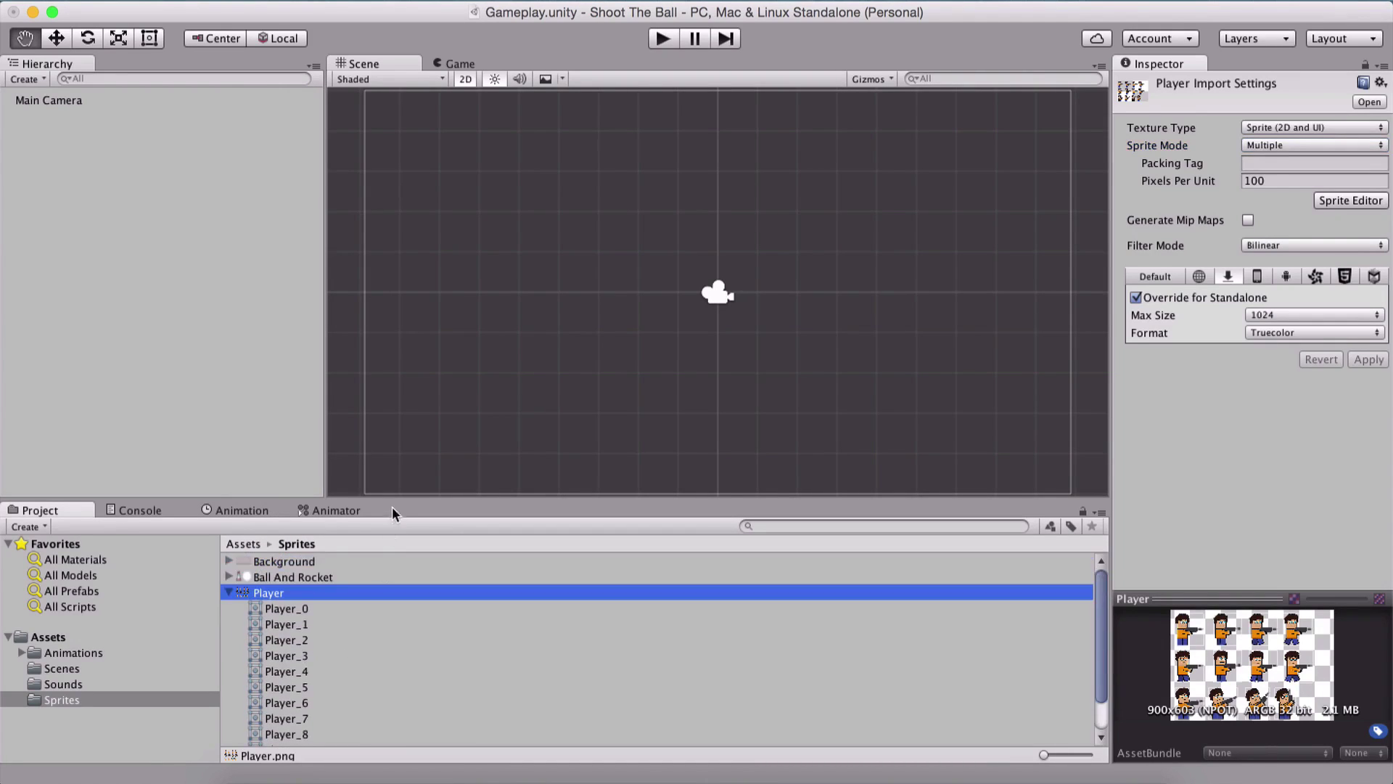
drag(396, 500, 400, 420)
click(21, 579)
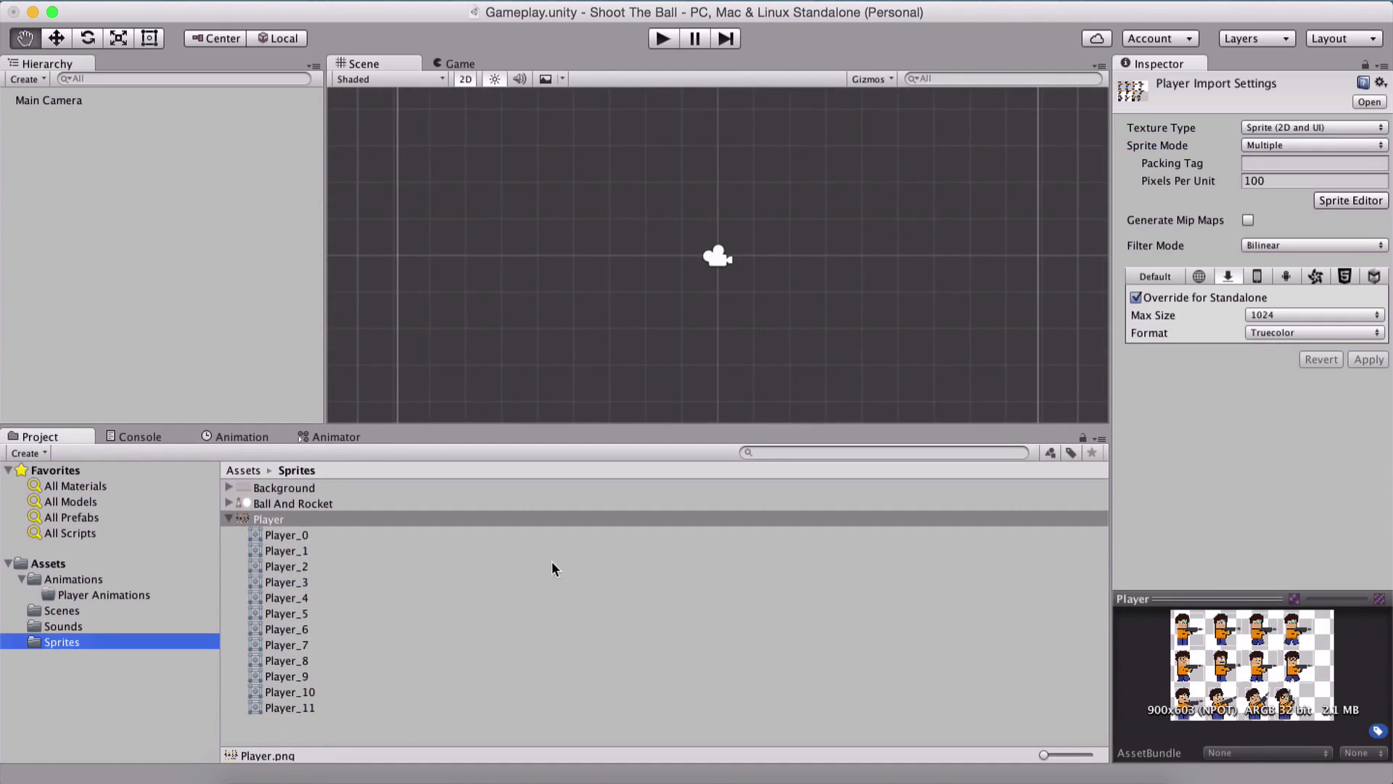
Step: Step back and forth through the sliced sprites Player_0 to Player_7 to preview the walk frames
click(323, 535)
key(Down)
key(Down)
key(Down)
key(Down)
key(Down)
key(Down)
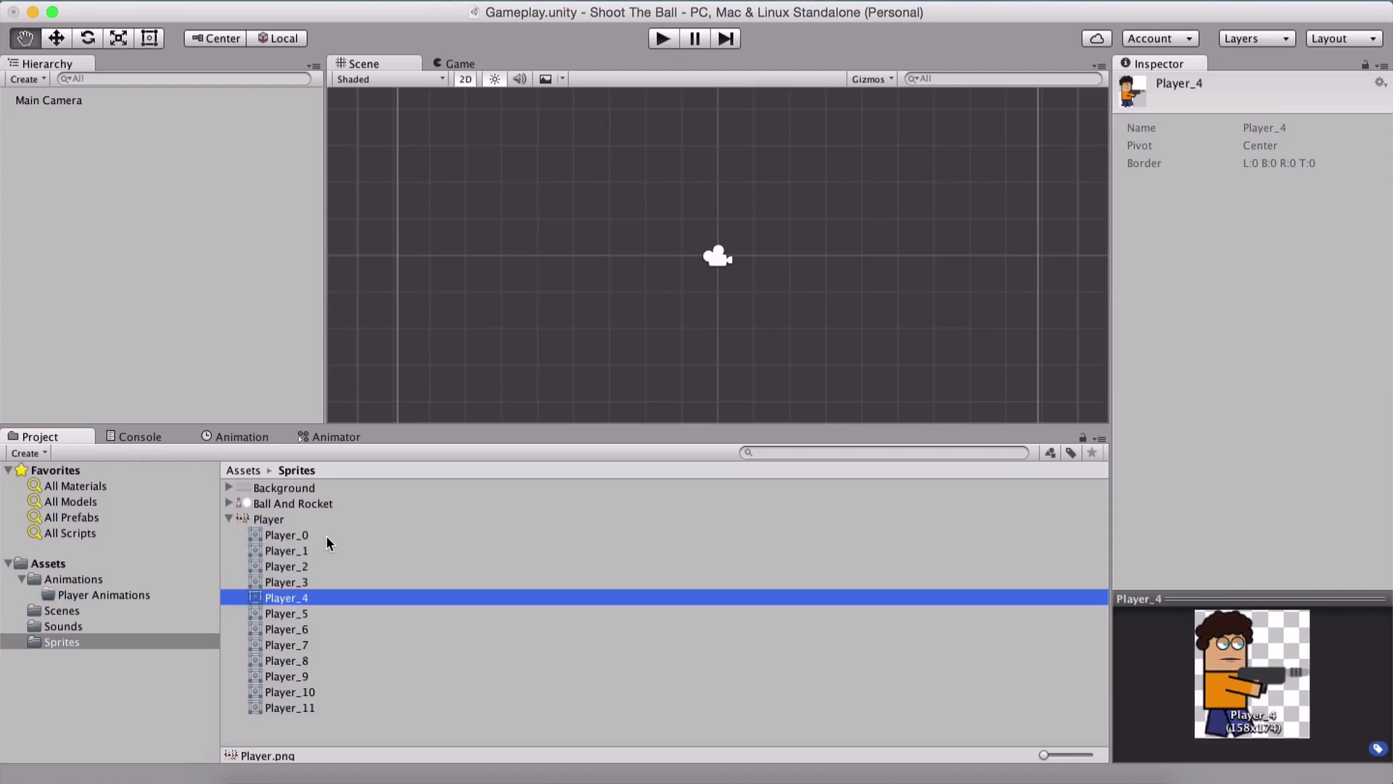
key(Down)
key(Down)
key(Up)
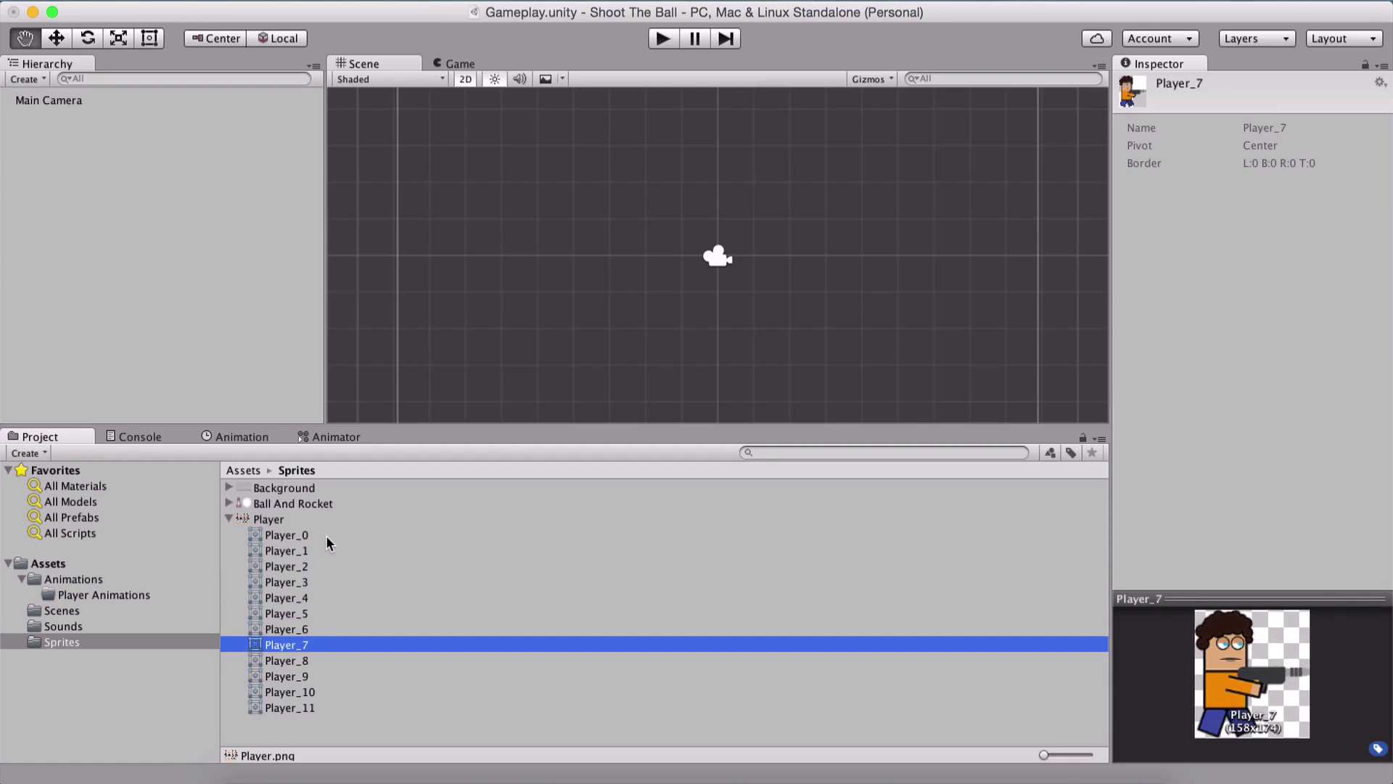
key(Up)
key(Up)
key(Up)
key(Up)
key(Up)
key(Up)
key(Up)
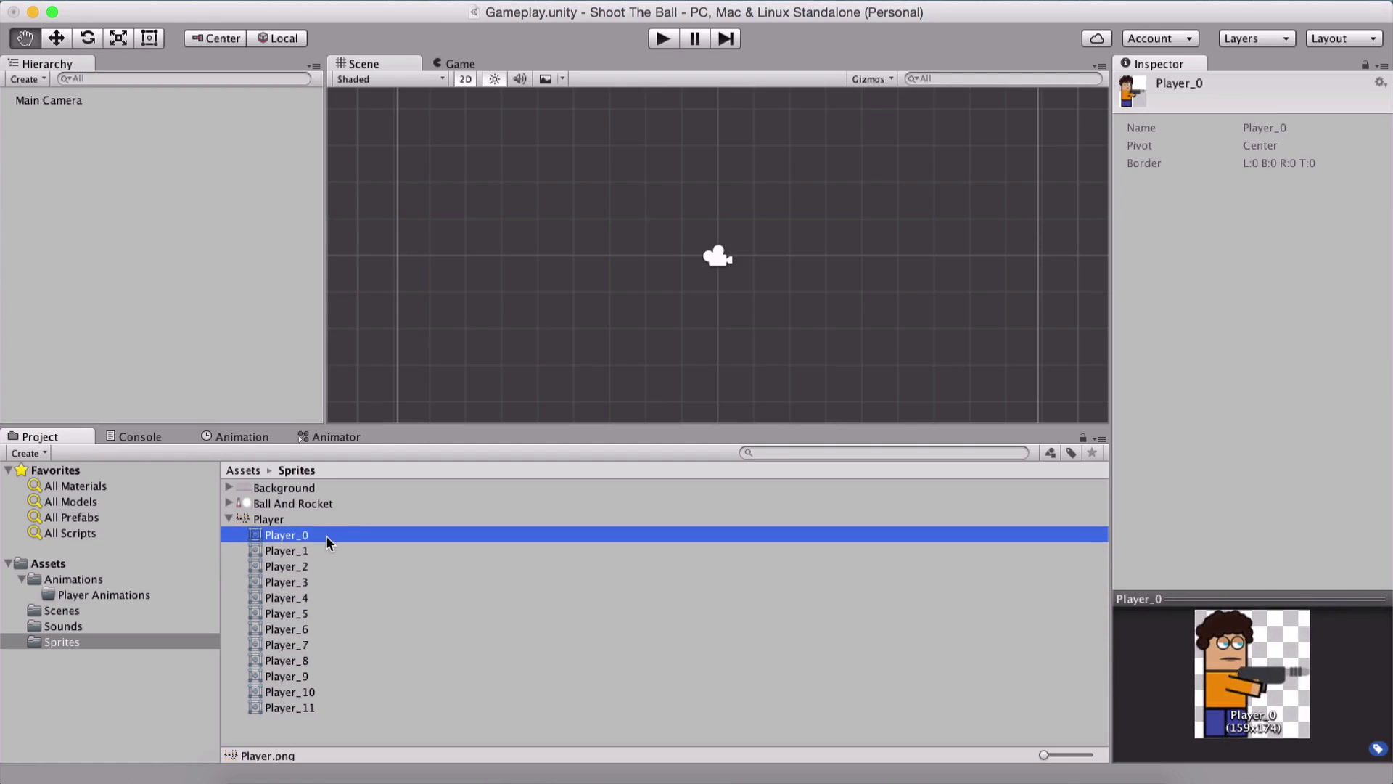
key(Down)
key(Down)
key(Down)
key(Down)
key(Down)
key(Down)
key(Down)
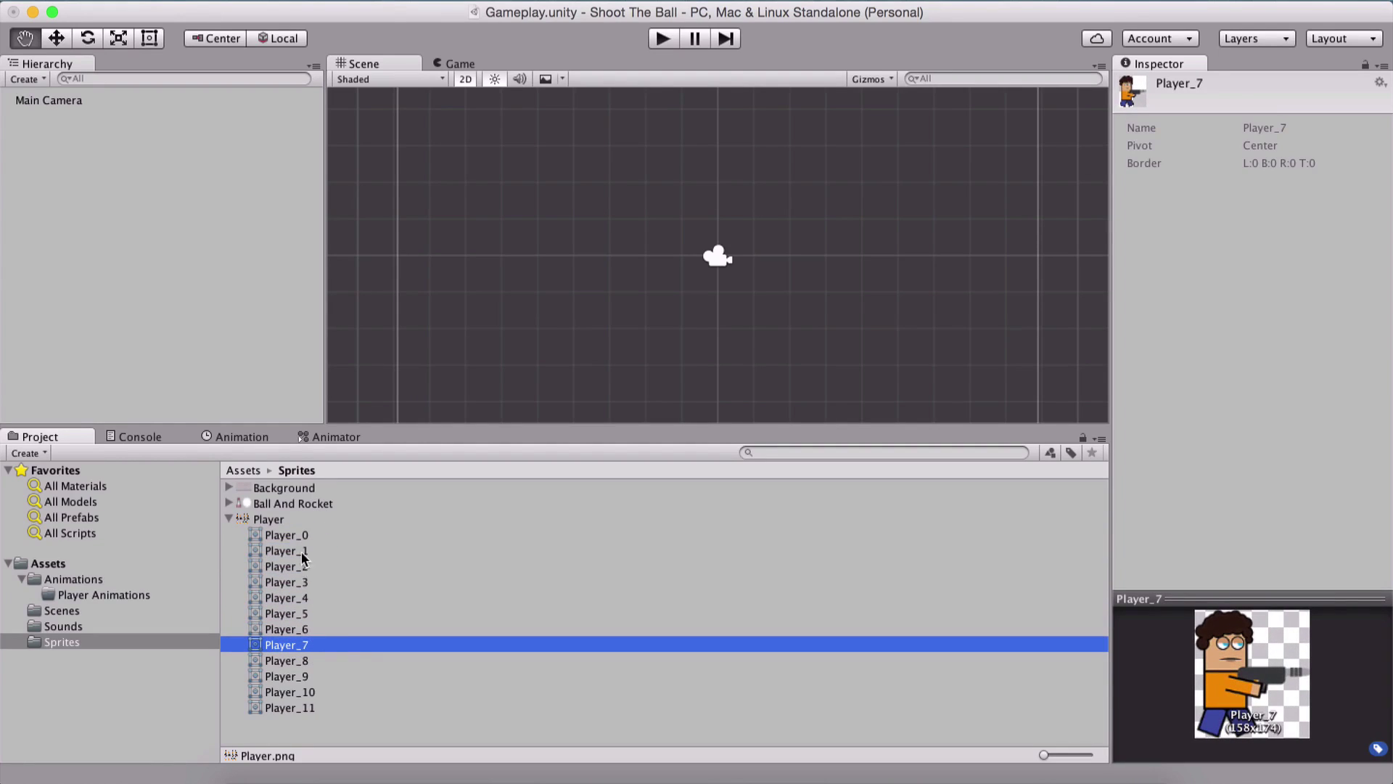
Step: Place sprites Player_0 through Player_7 together in the scene just left of the camera to create an animated player object
shift+click(304, 536)
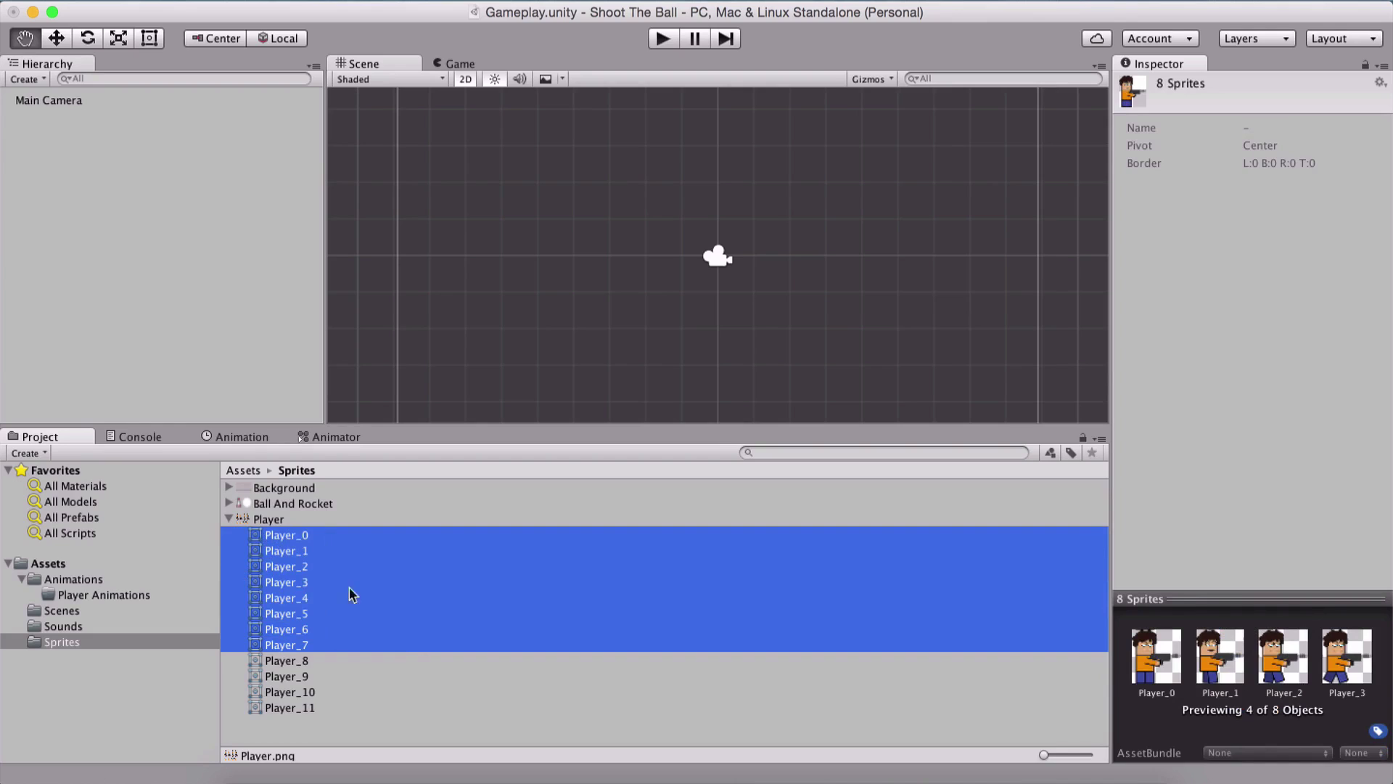
click(307, 656)
click(308, 644)
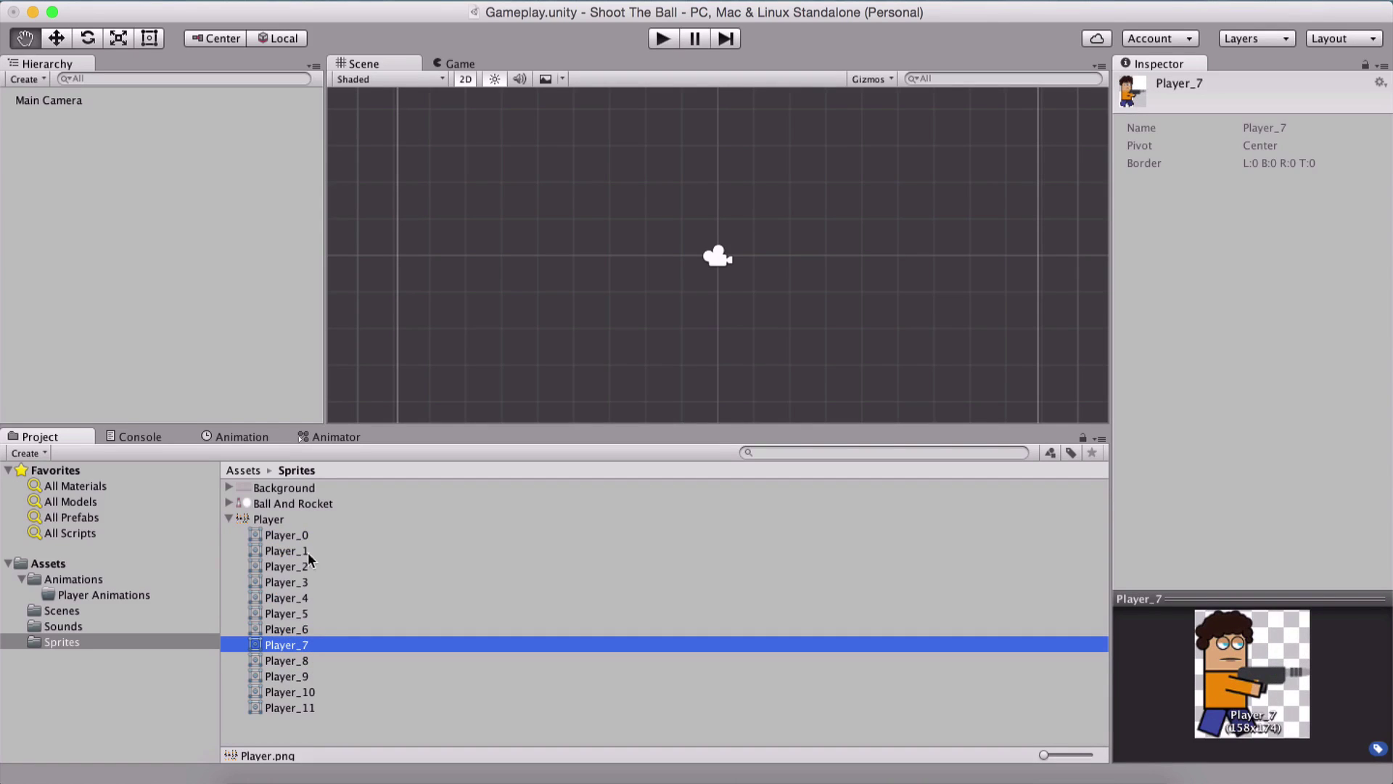
shift+click(308, 536)
drag(307, 537, 664, 262)
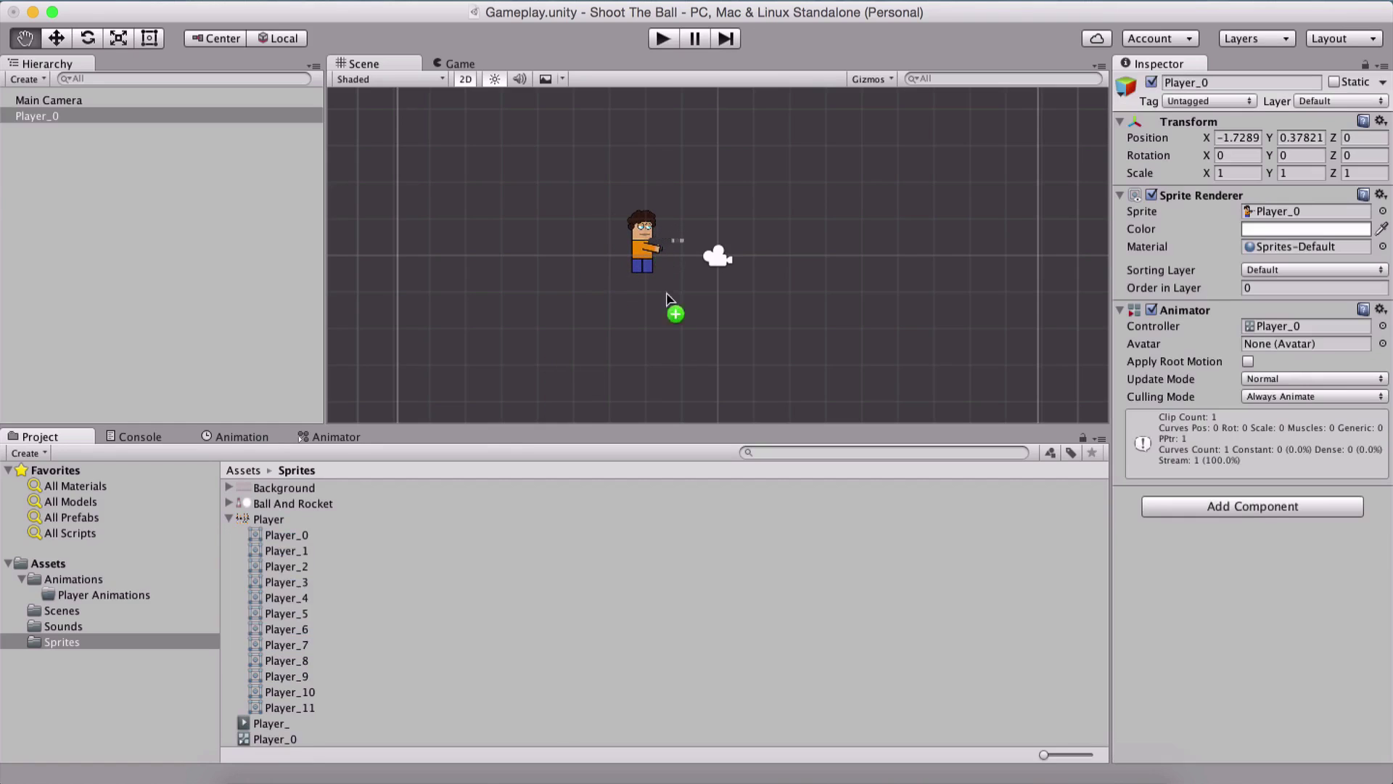
Step: Rename the Player_ animation clip to Walk and move it with the Player_0 animator controller into the Player Animations folder
click(295, 726)
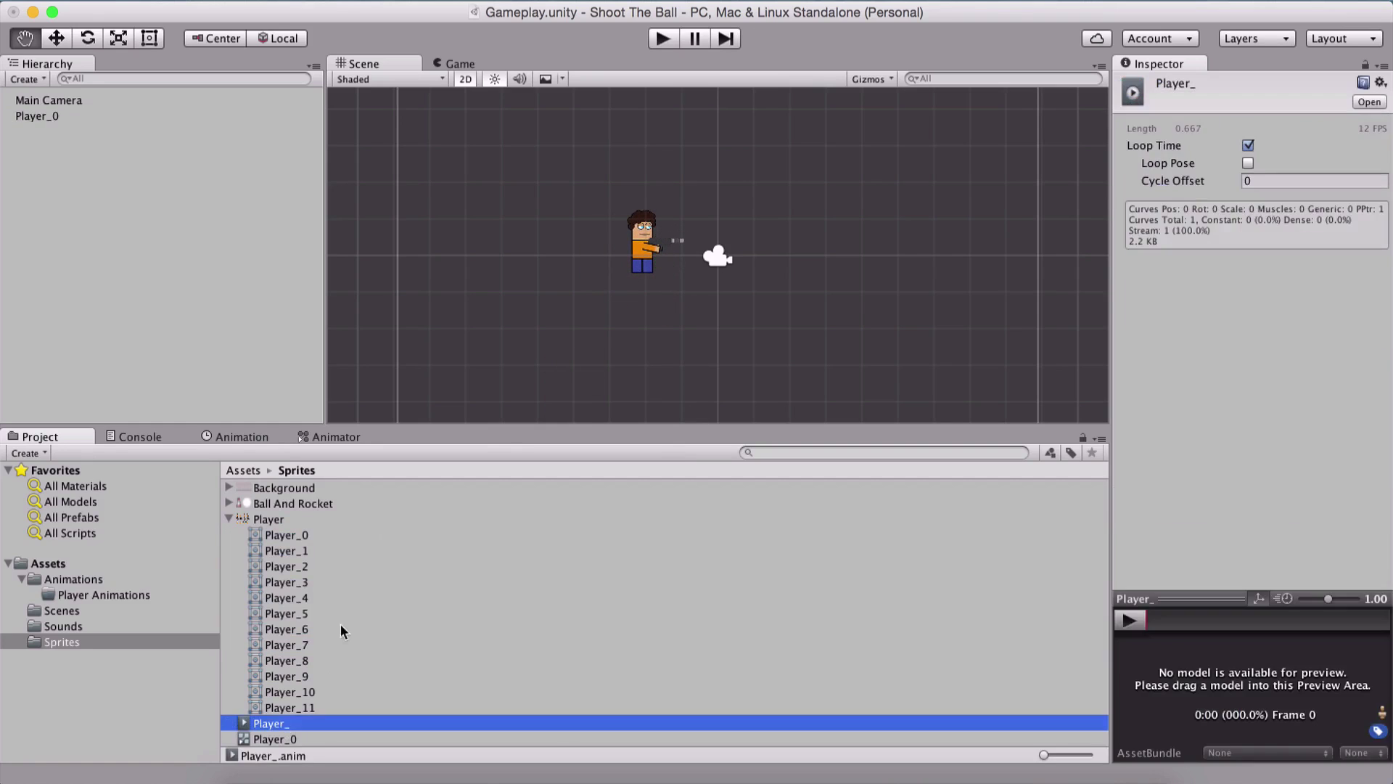
click(229, 518)
click(278, 552)
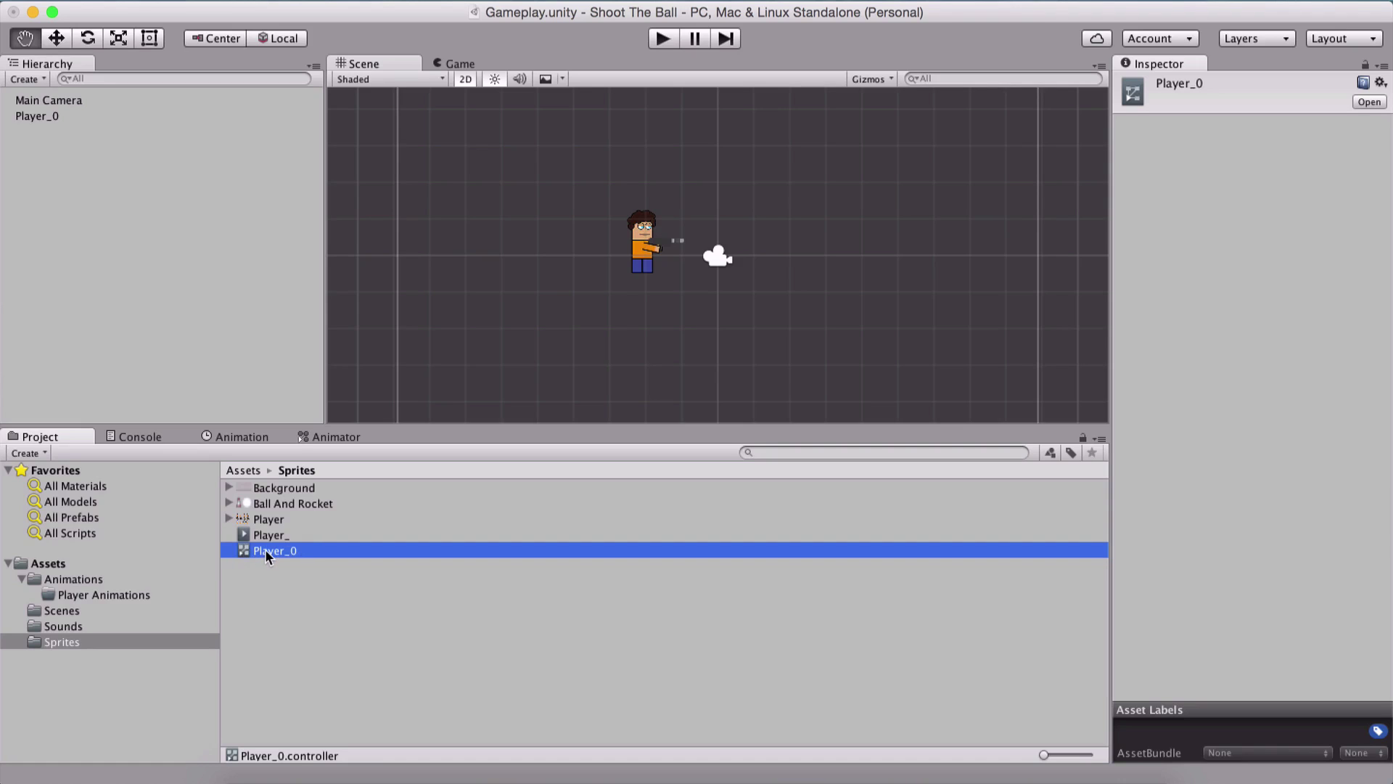
click(268, 539)
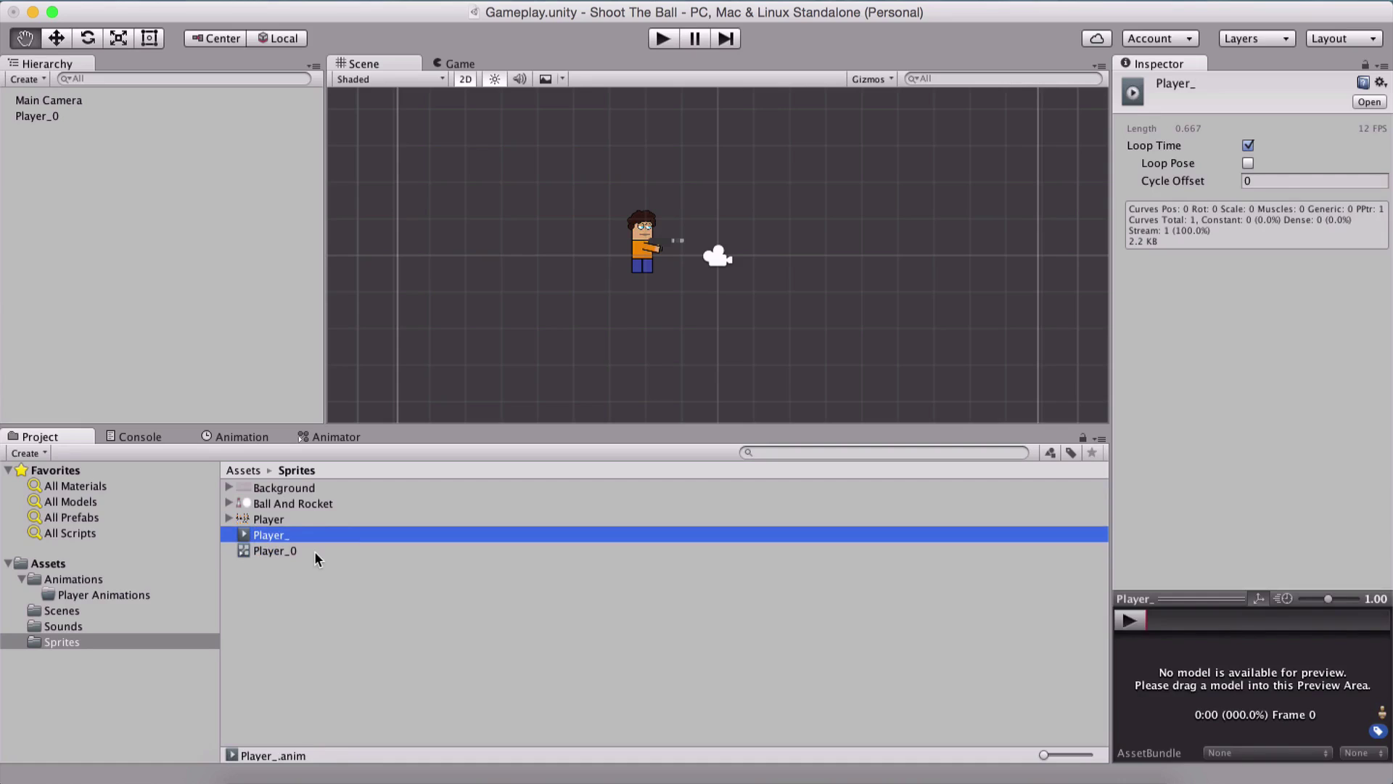
key(Return)
text(Walk)
key(Return)
shift+click(293, 535)
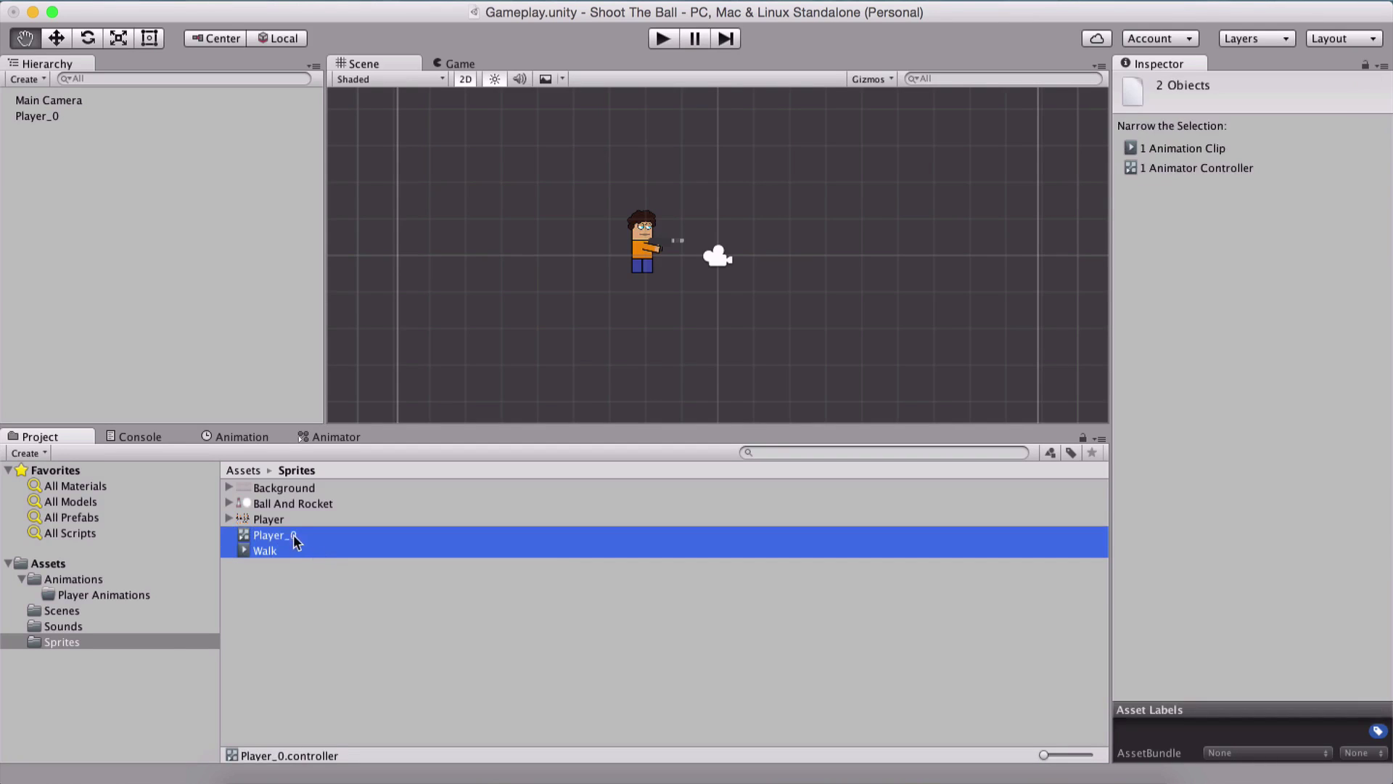
drag(247, 538, 113, 595)
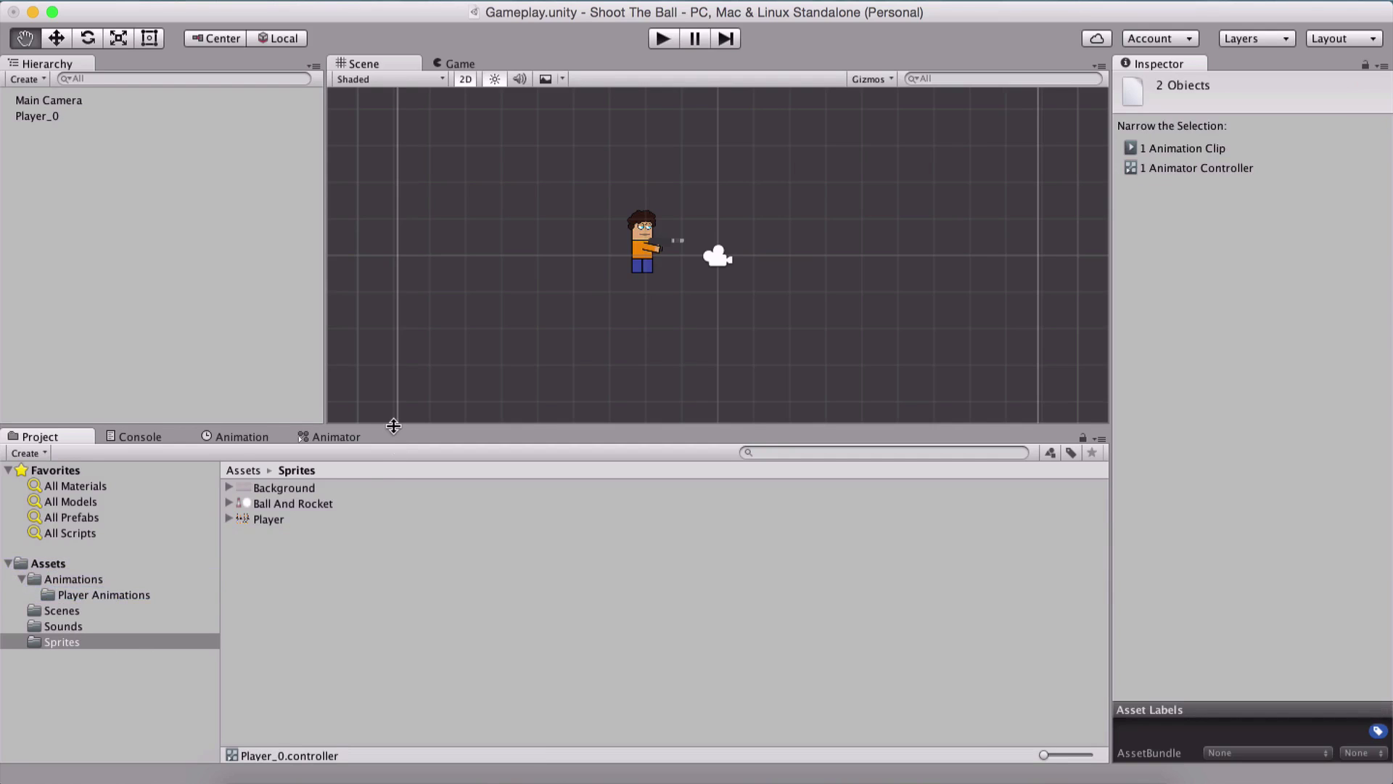
Step: Enlarge the scene area and run the game briefly to check the player's walk animation
drag(393, 426, 407, 480)
click(661, 39)
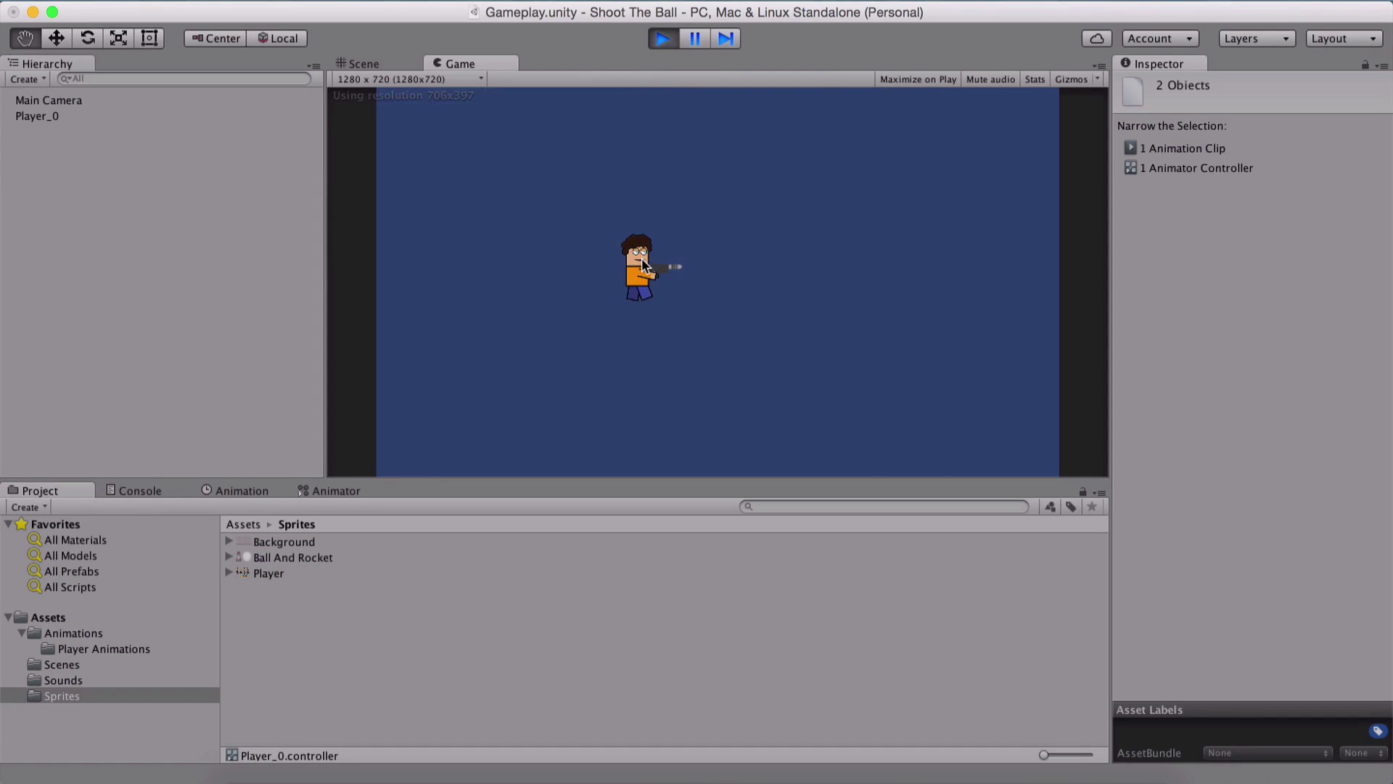
click(664, 40)
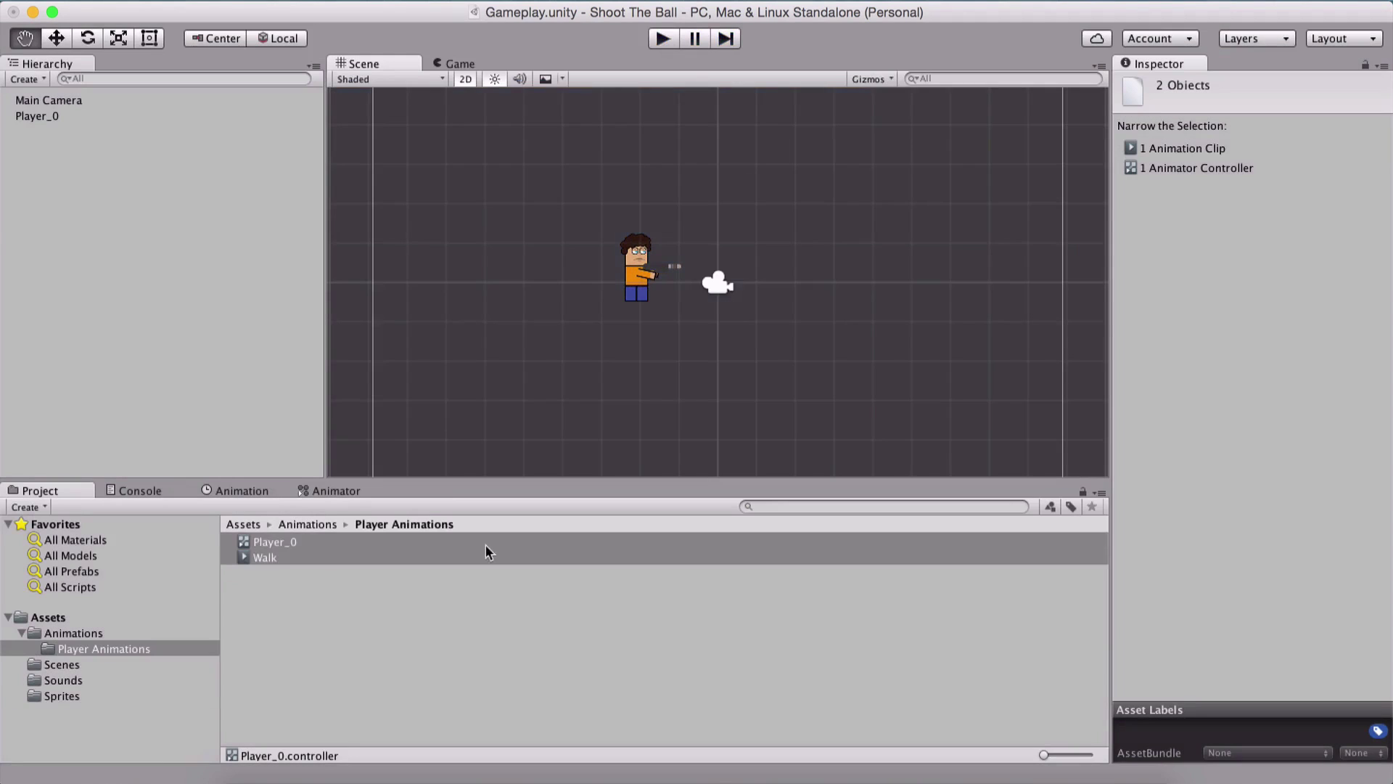
Step: Inspect the animator controller and the Walk clip in the Player Animations folder, and return to the Assets root
click(300, 593)
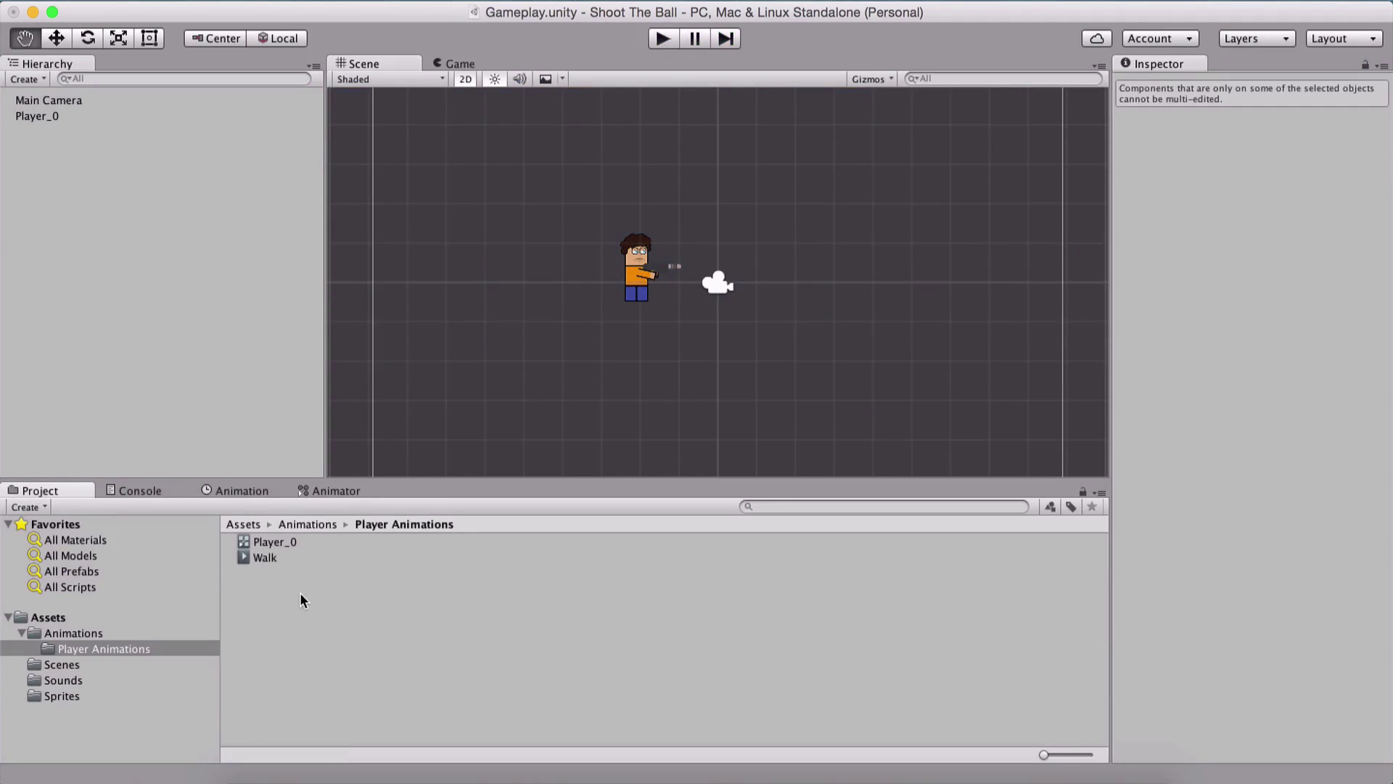
click(299, 544)
click(286, 556)
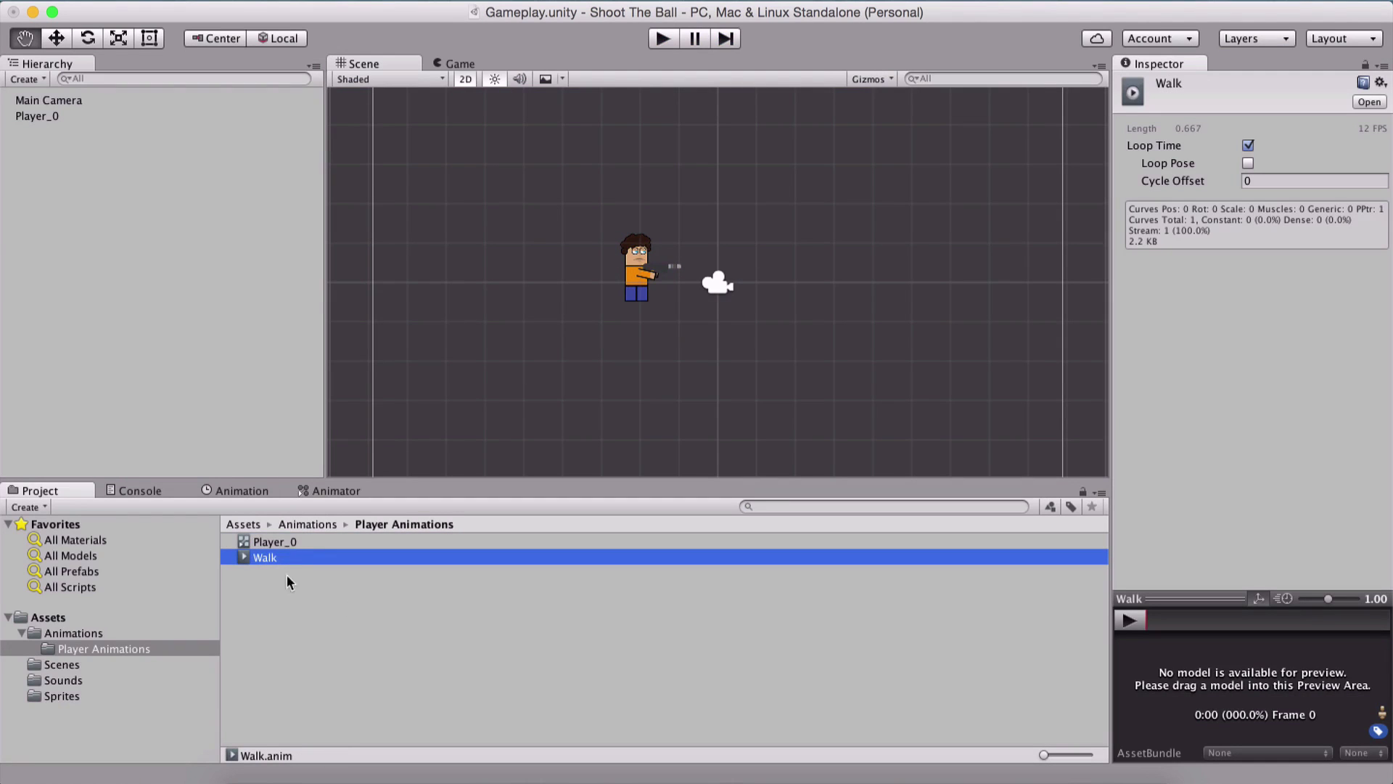
click(244, 524)
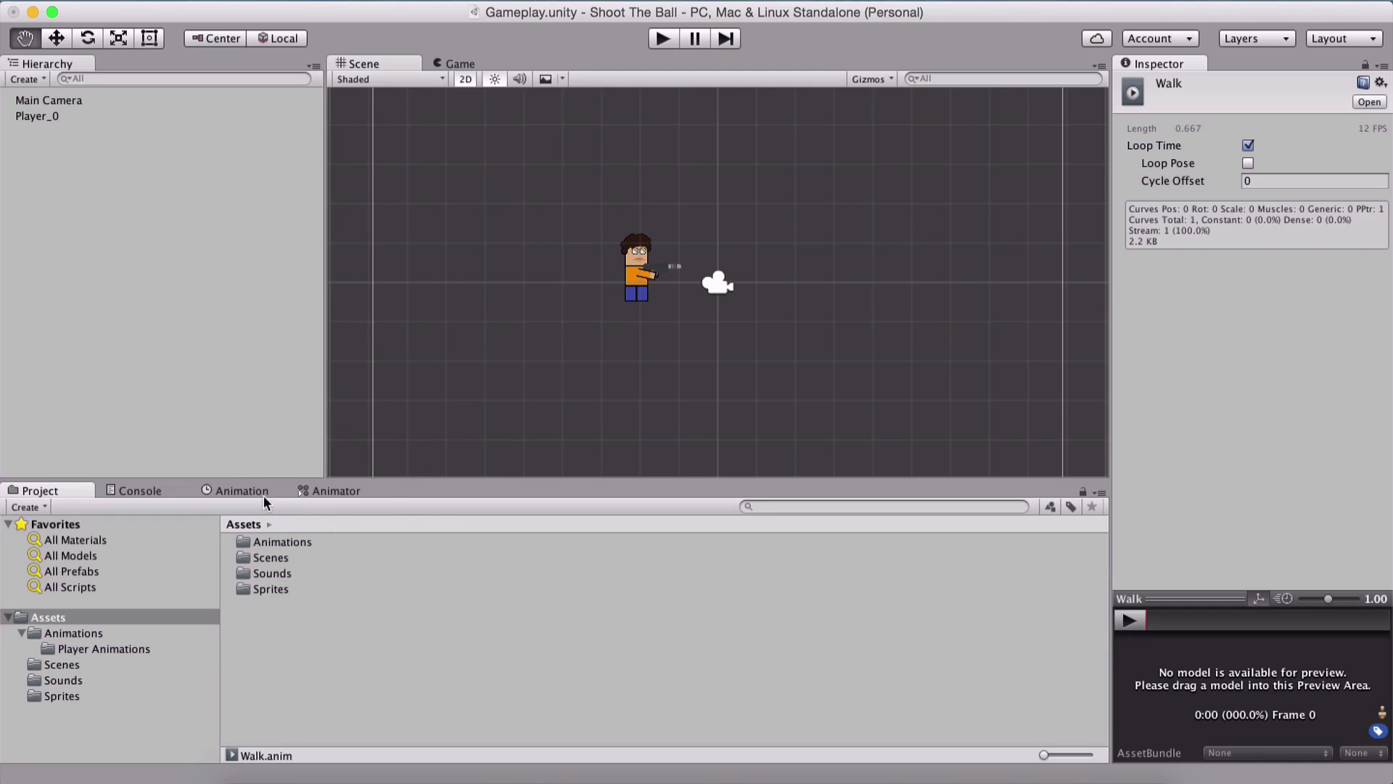
Step: Dock the Animation window between the Scene and Game views
click(243, 491)
drag(238, 490, 456, 58)
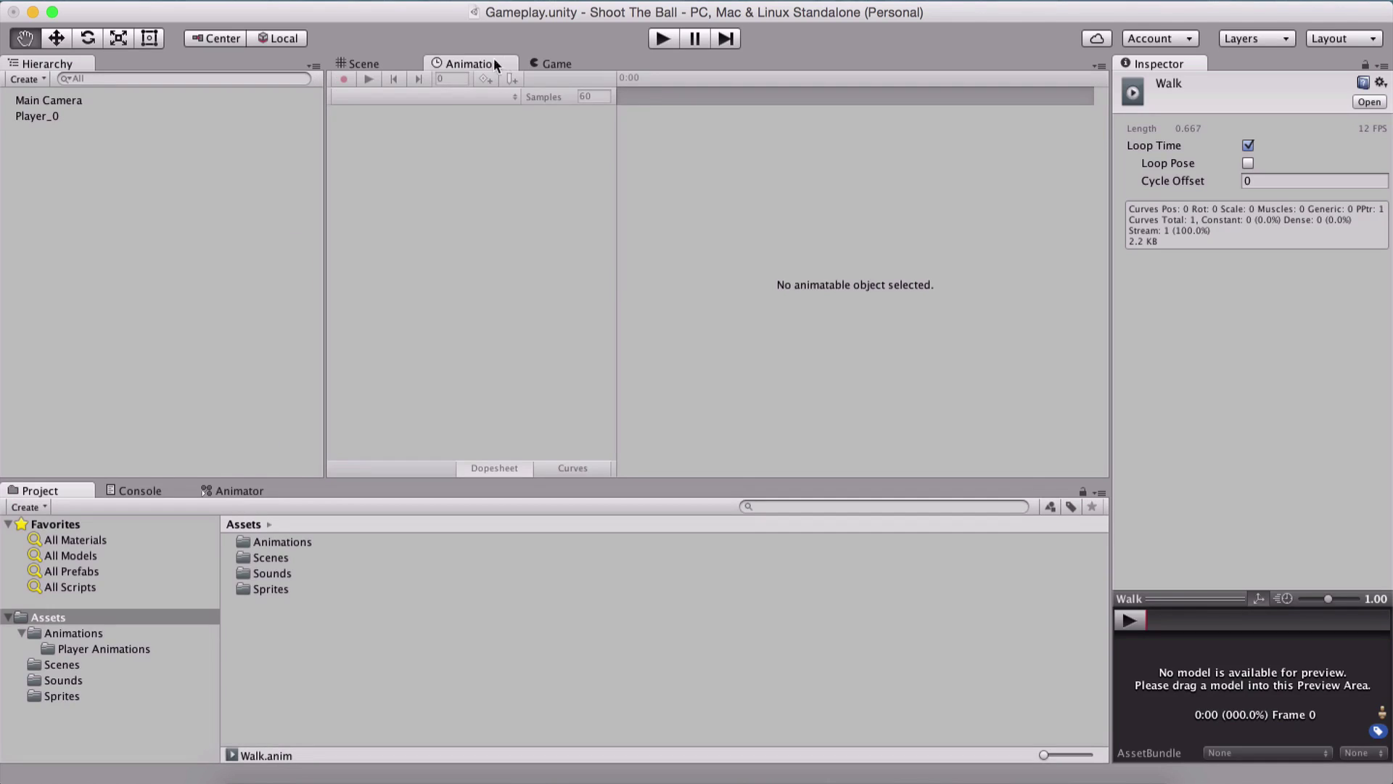
Step: Call up the Animation window again, detach it and dock it back between the Scene and Game views
click(450, 0)
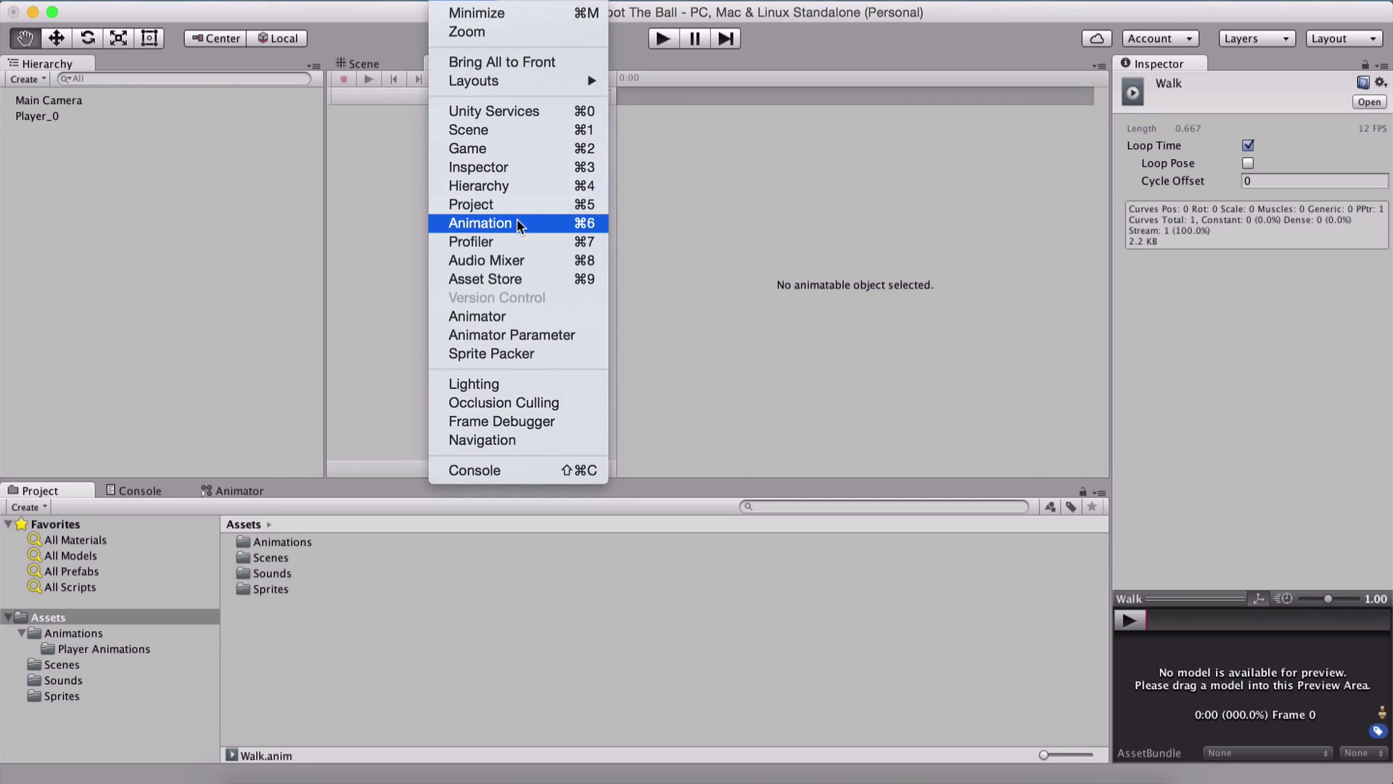
click(237, 237)
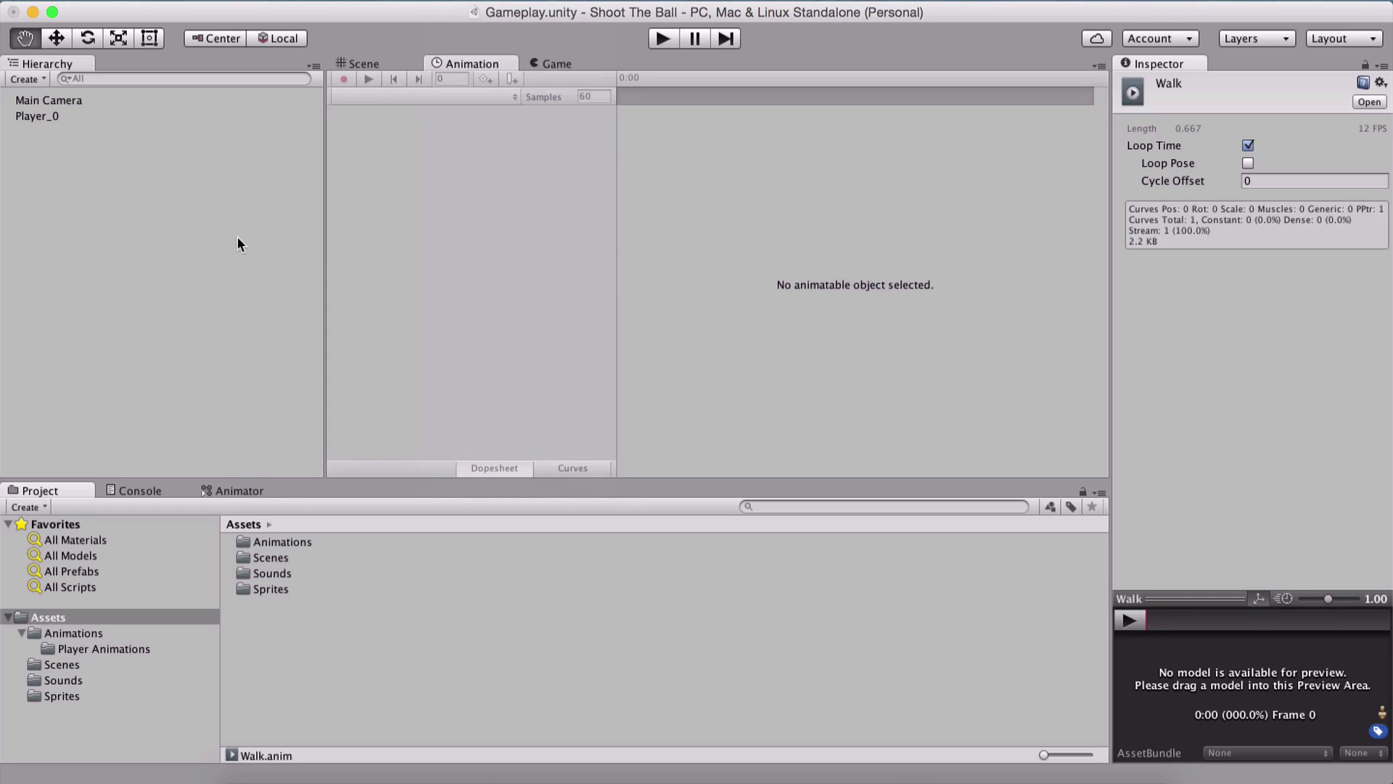
click(439, 0)
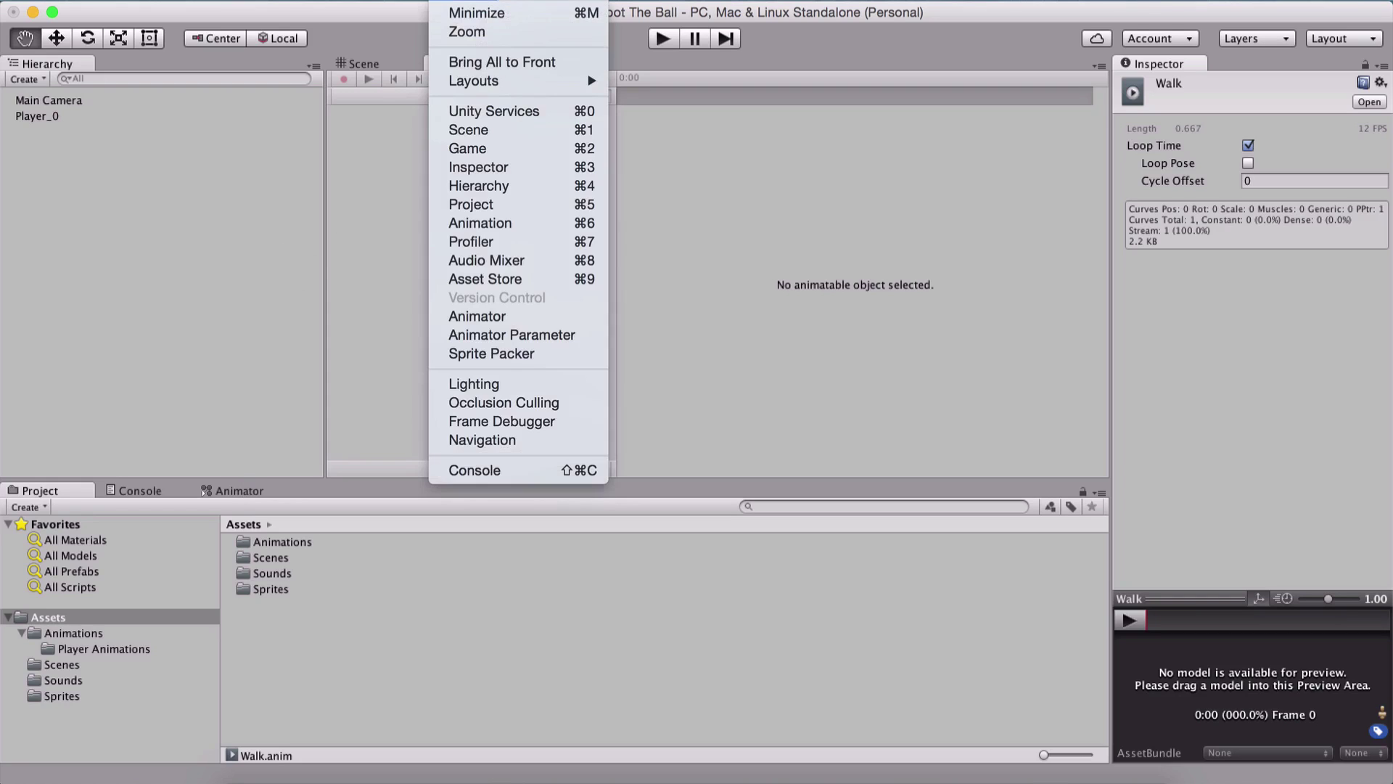
click(489, 223)
drag(464, 63, 636, 270)
drag(278, 48, 455, 64)
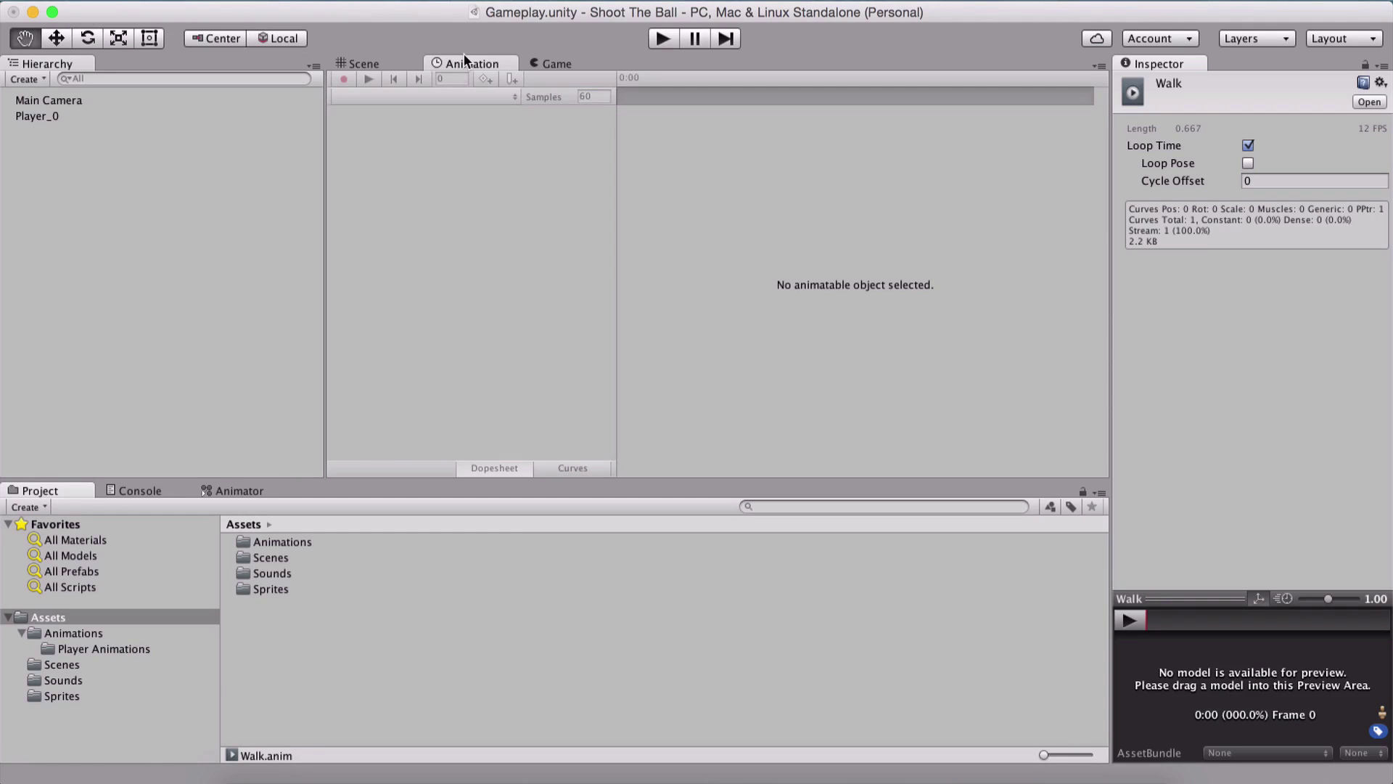
Step: Show Player_0's Walk clip in the Animation window and expand the Player sheet in the Sprites folder
click(100, 120)
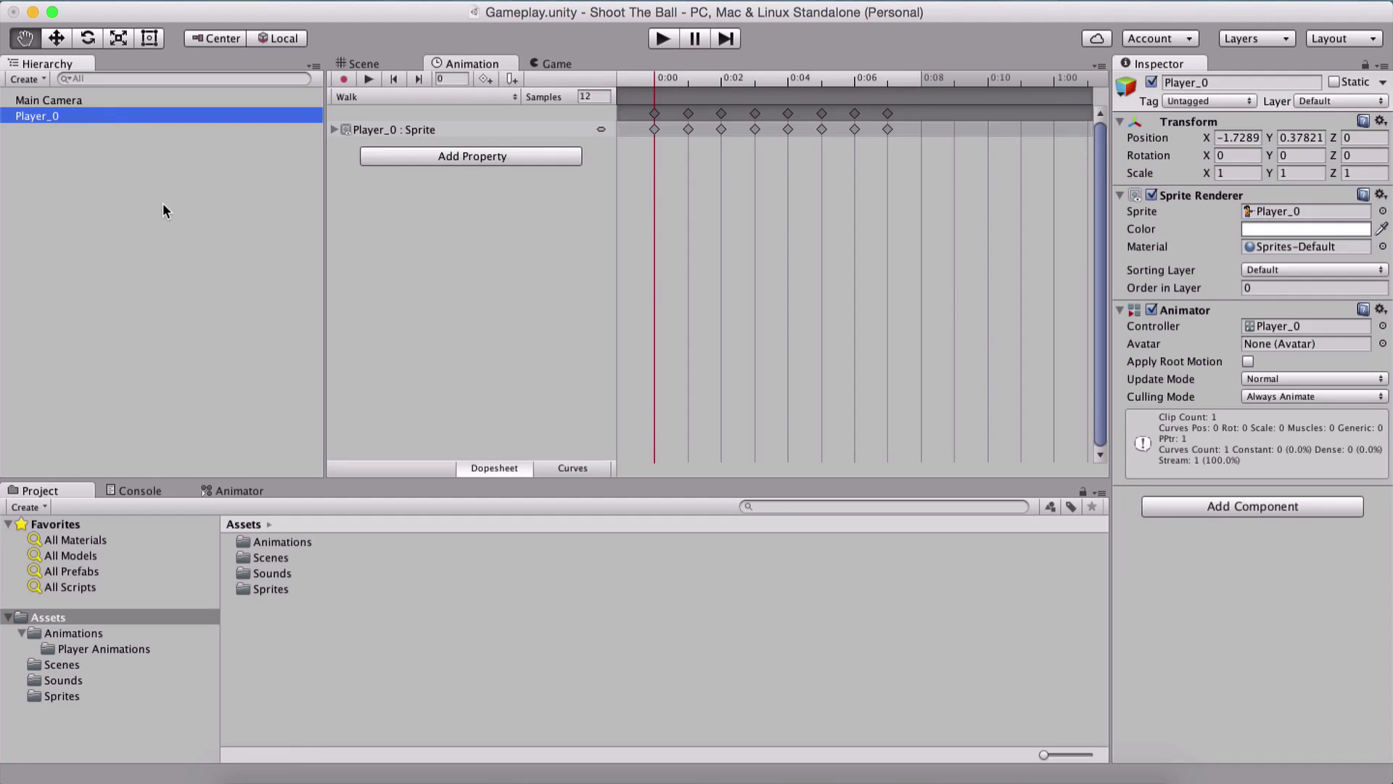
double_click(272, 589)
click(230, 572)
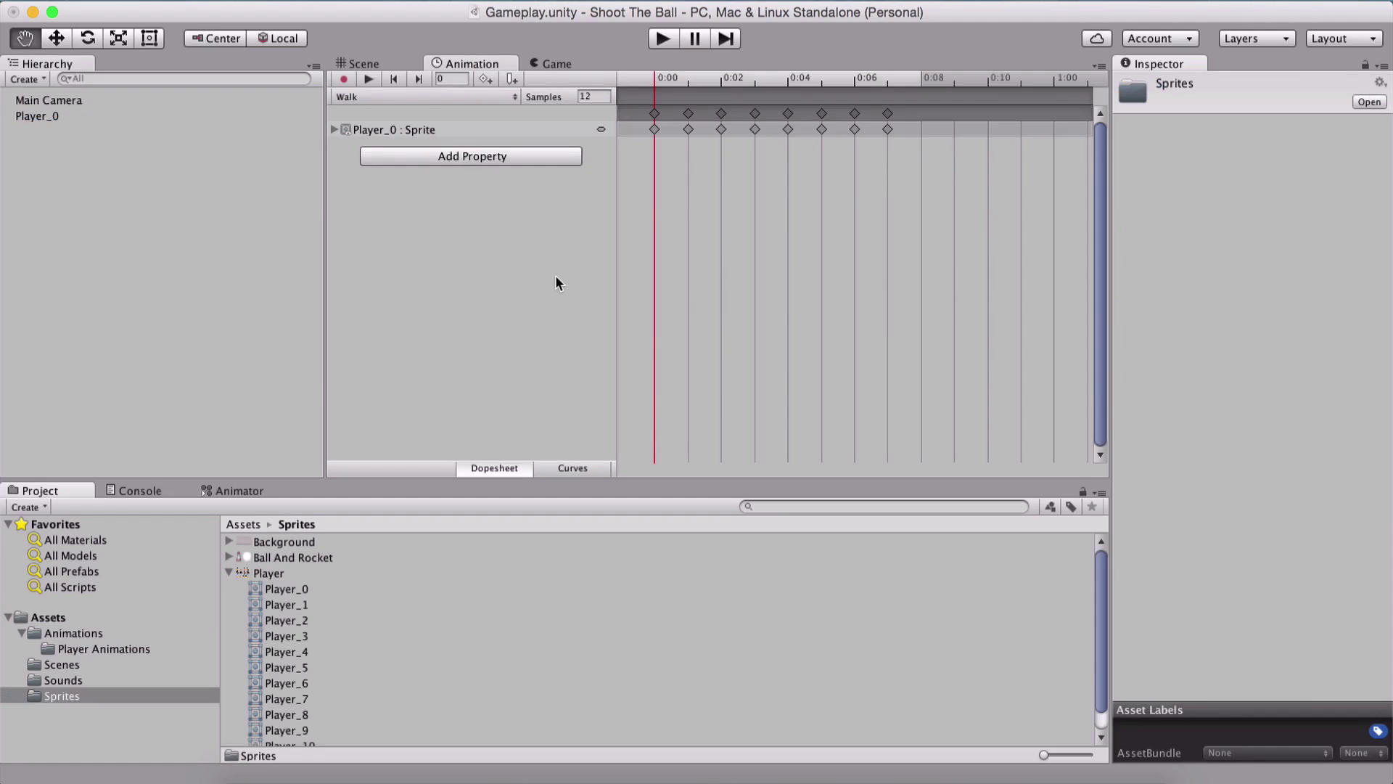
Step: Rename the Player_0 object in the scene hierarchy to Player
click(94, 114)
key(Return)
key(Right)
key(BackSpace)
key(BackSpace)
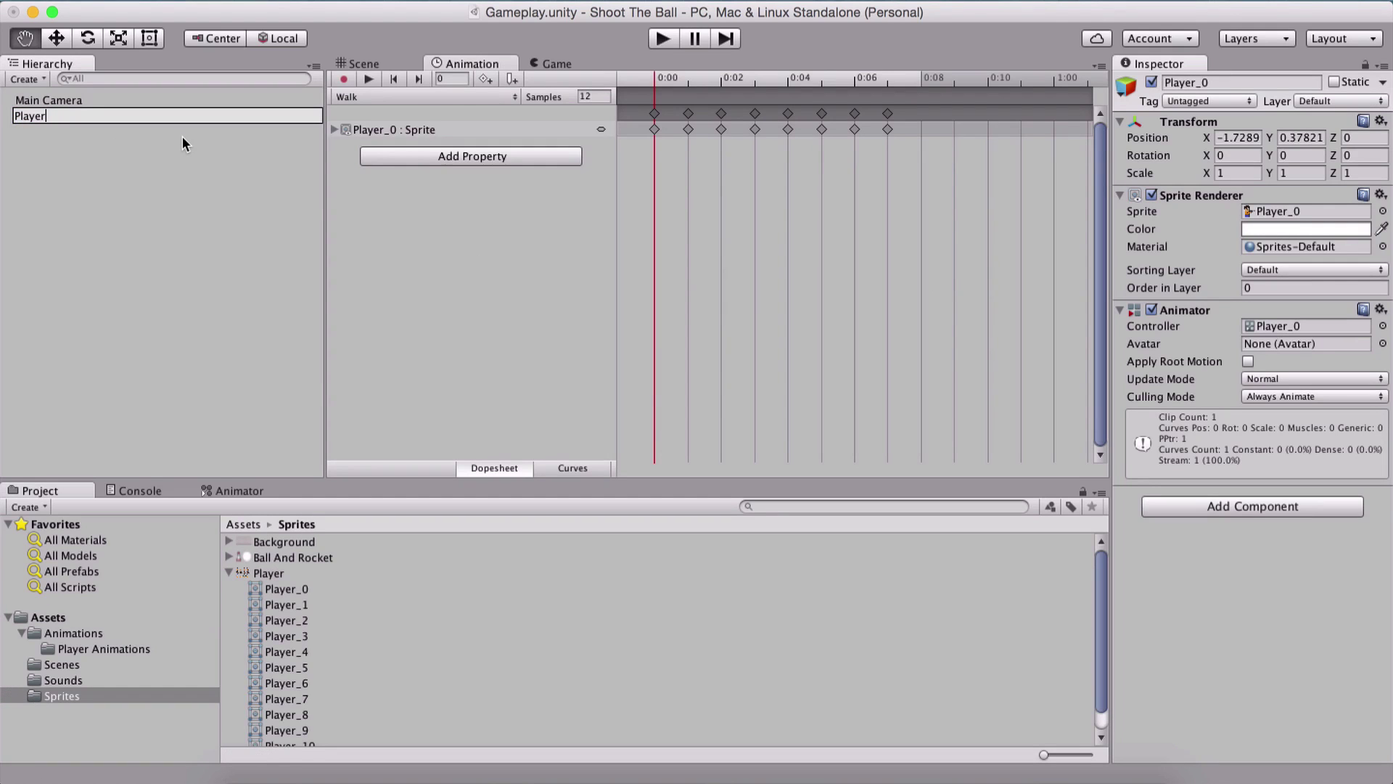
key(Return)
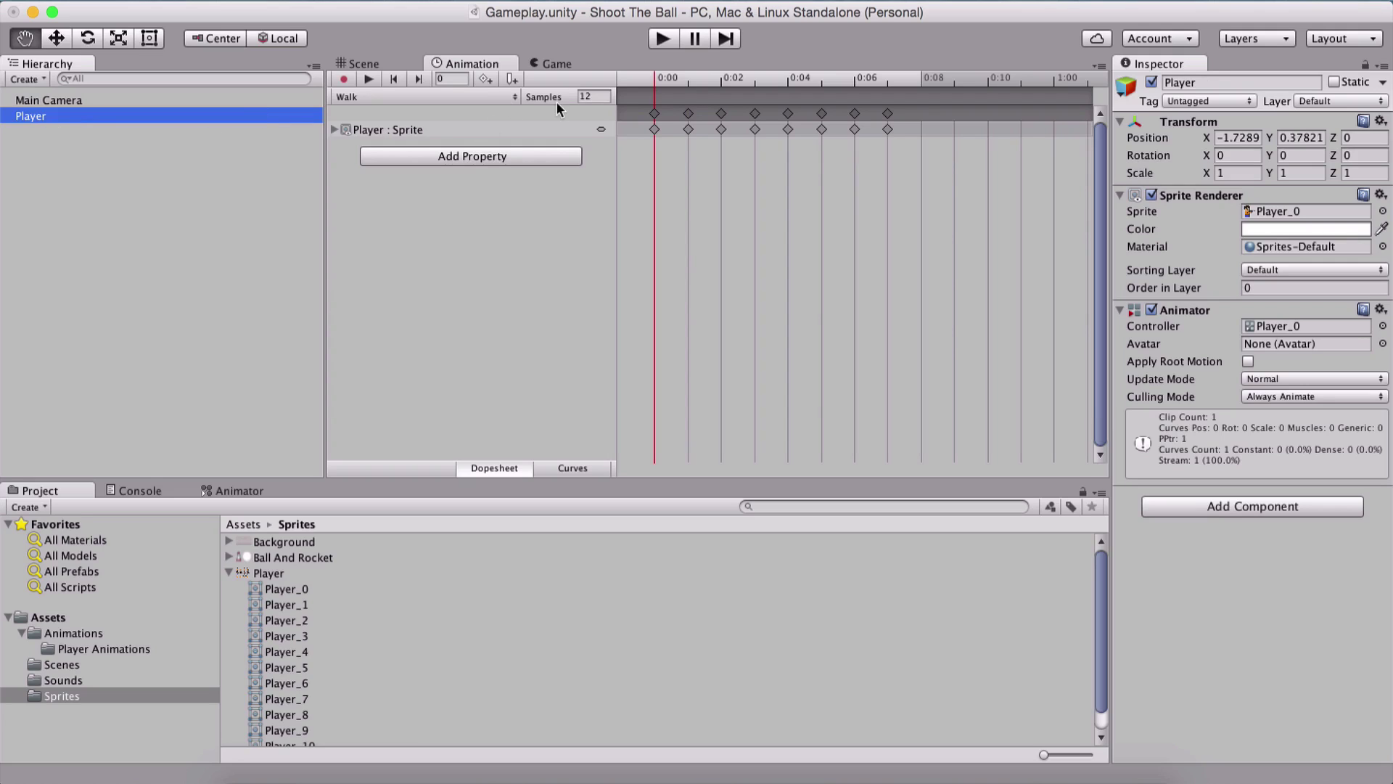
Step: Create a new animation clip named Idle for the Player and save it in the Player Animations folder
click(491, 94)
click(685, 199)
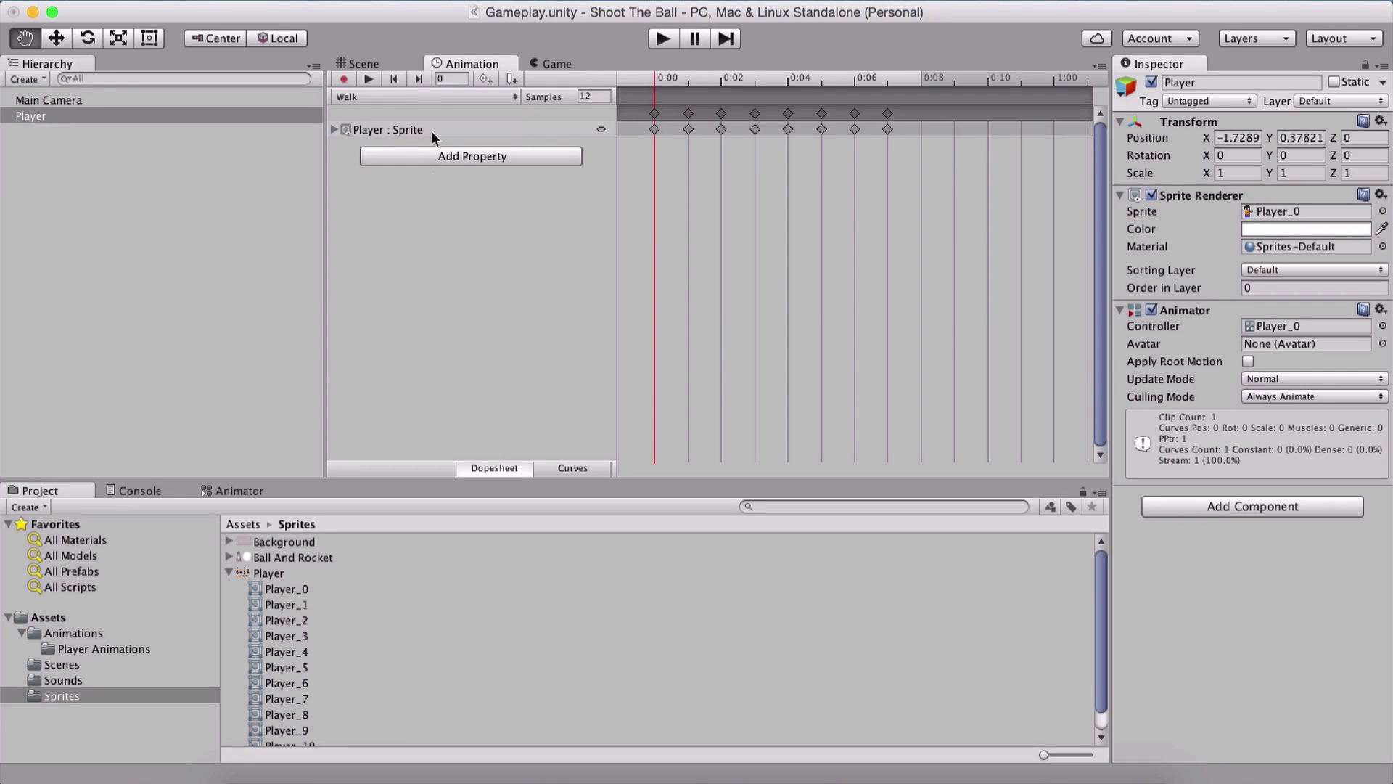
click(380, 94)
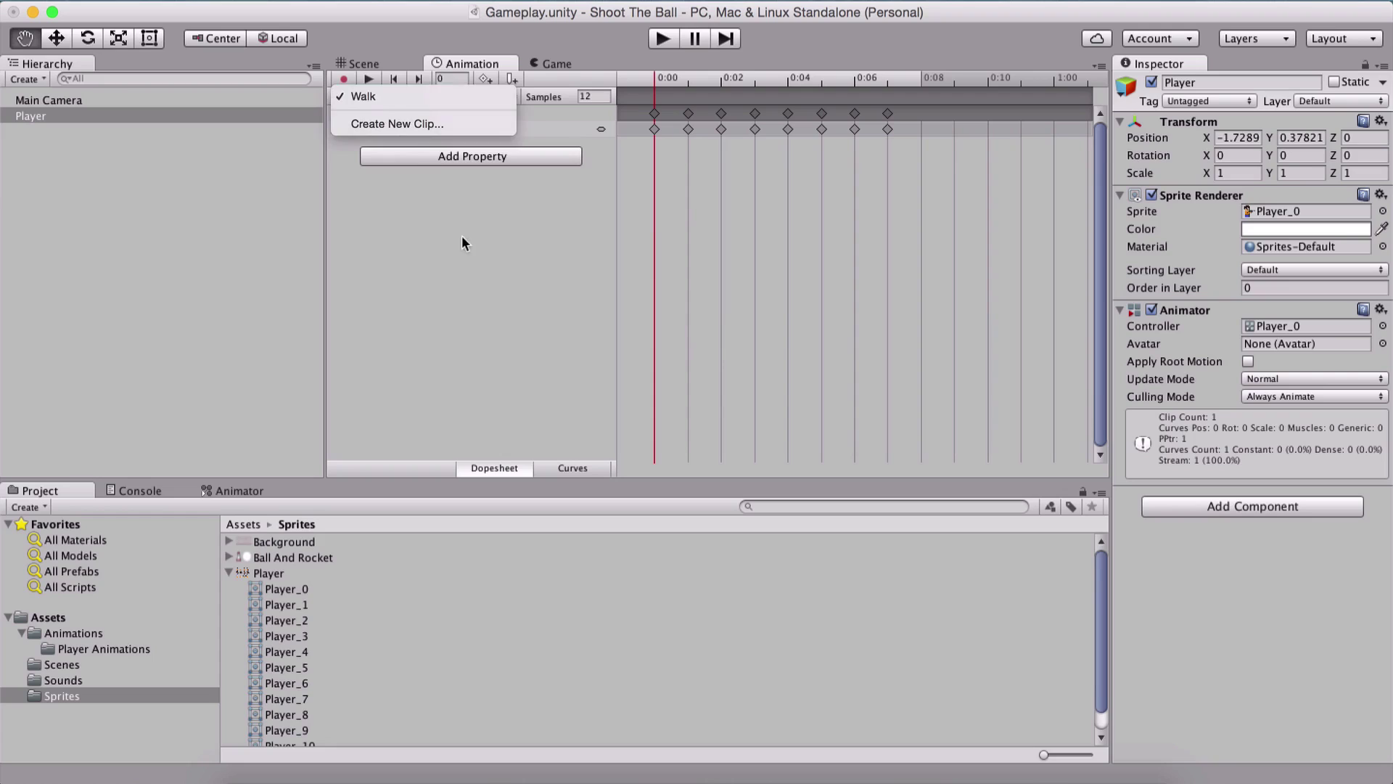
click(472, 97)
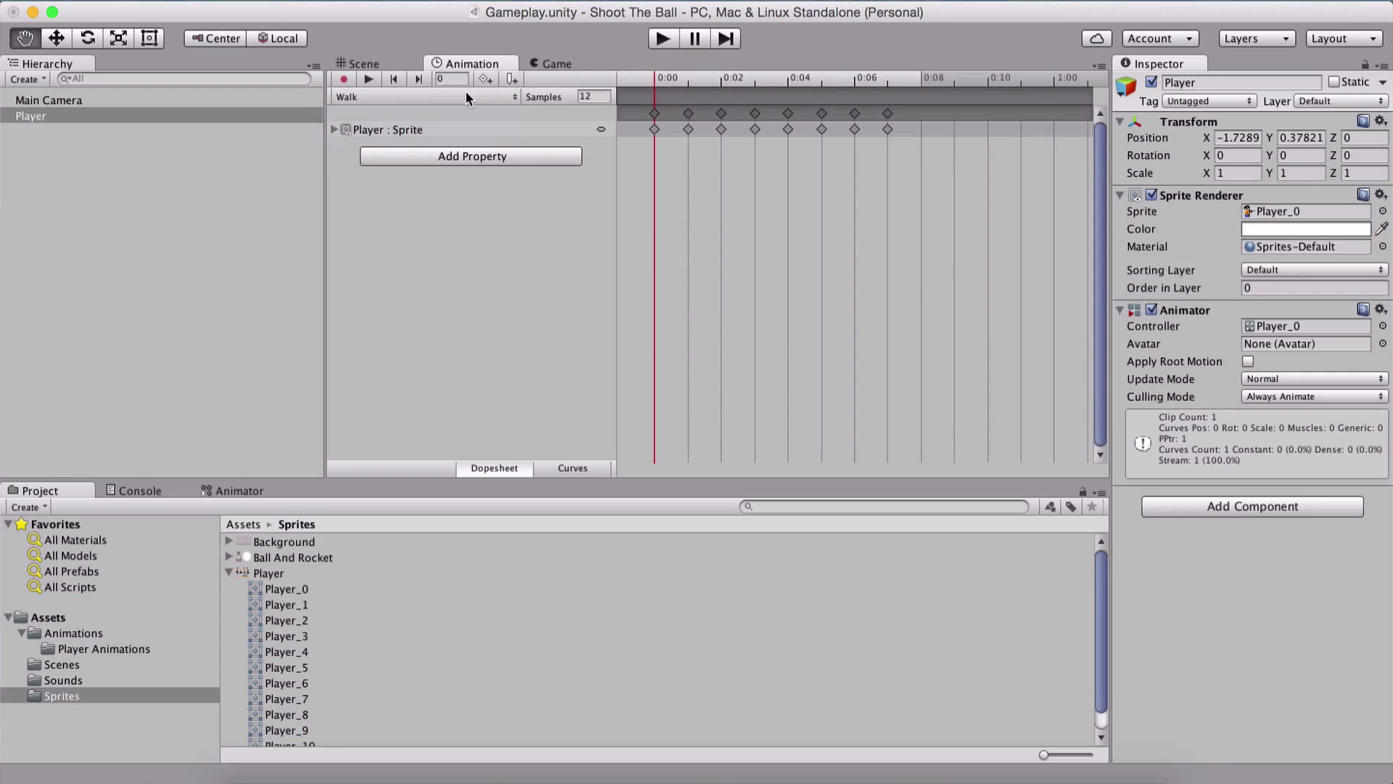
click(466, 93)
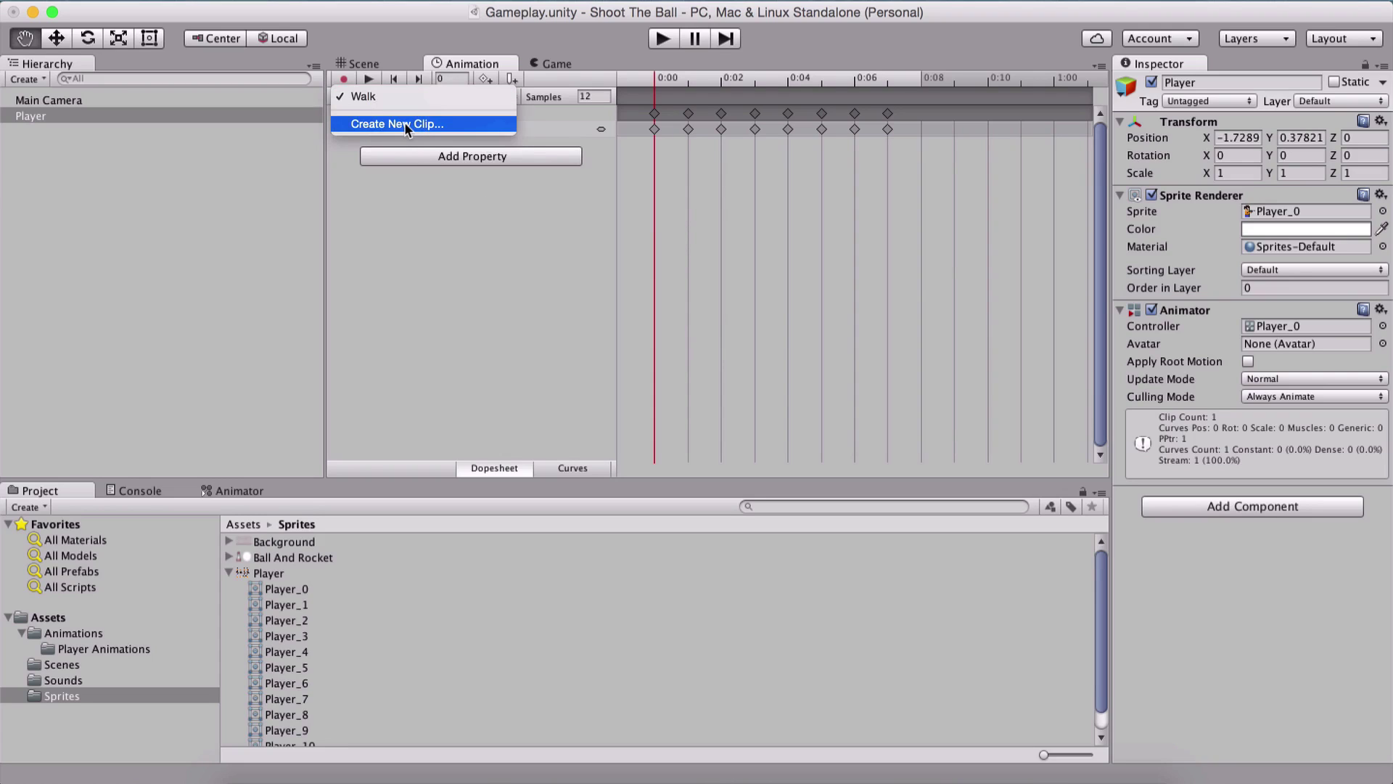
click(403, 124)
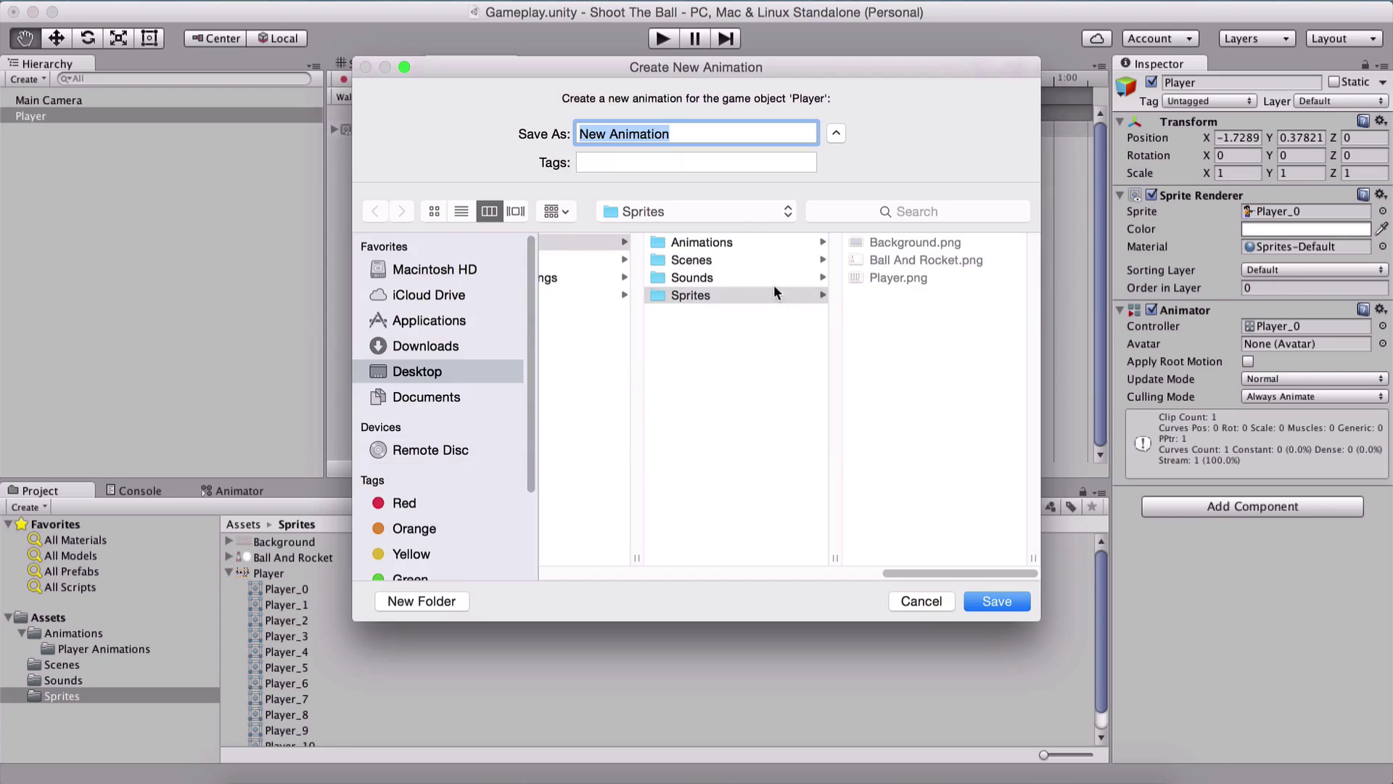
click(713, 241)
click(921, 245)
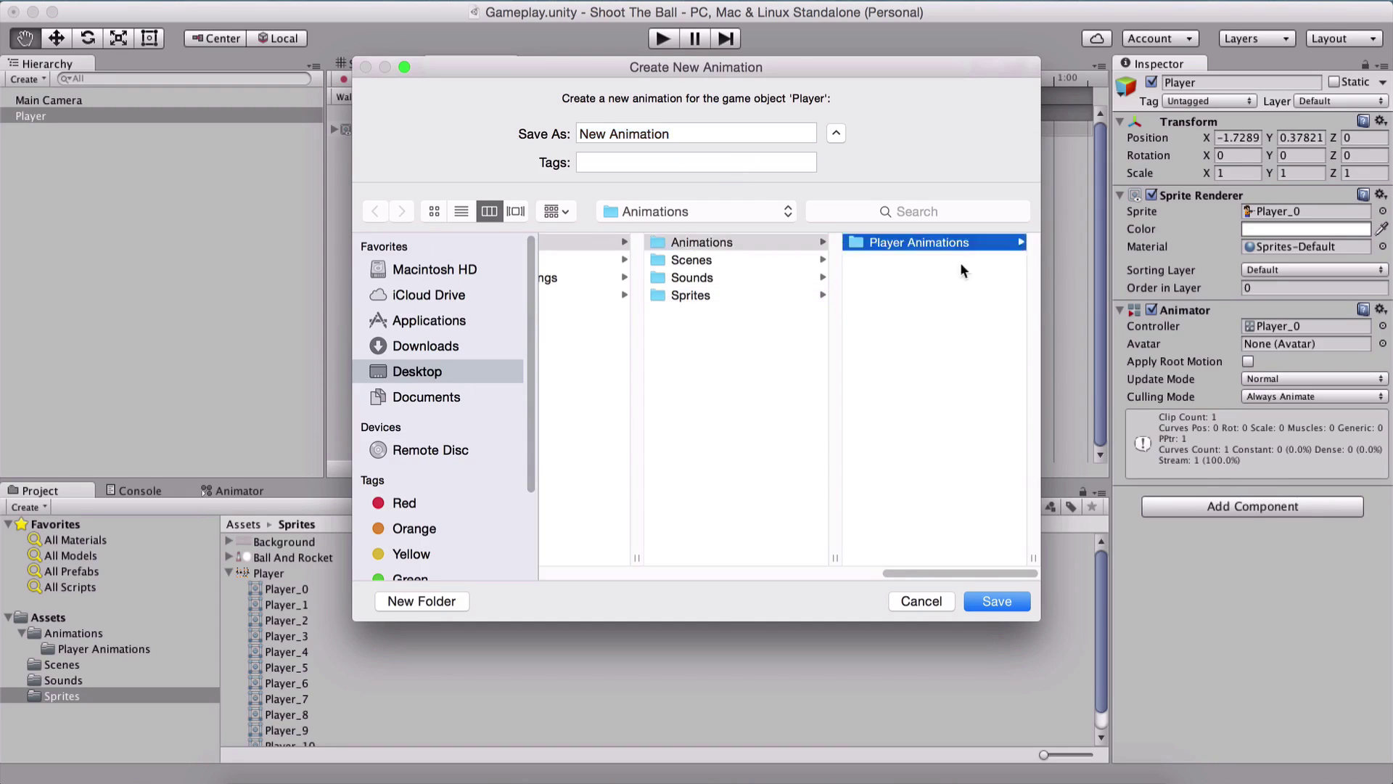
triple_click(706, 129)
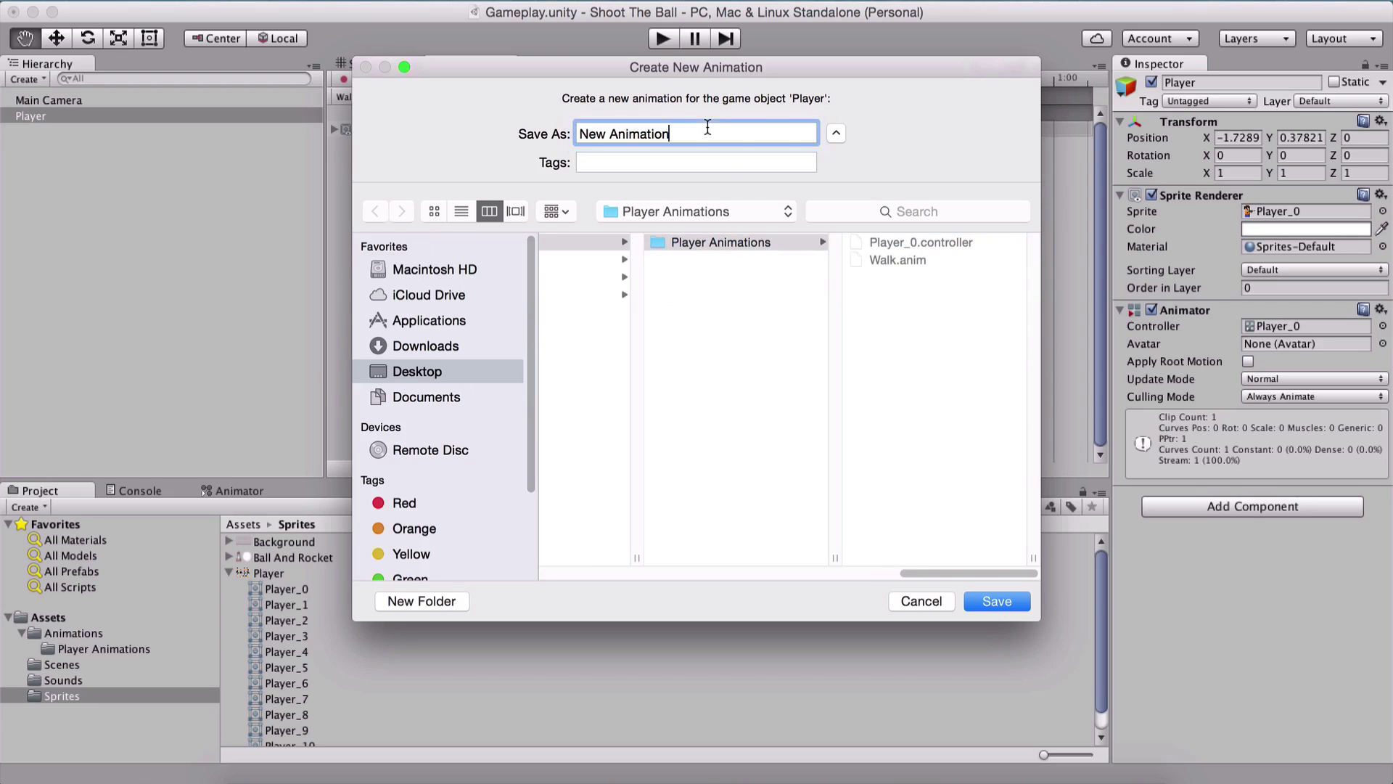
text(Idle)
key(Return)
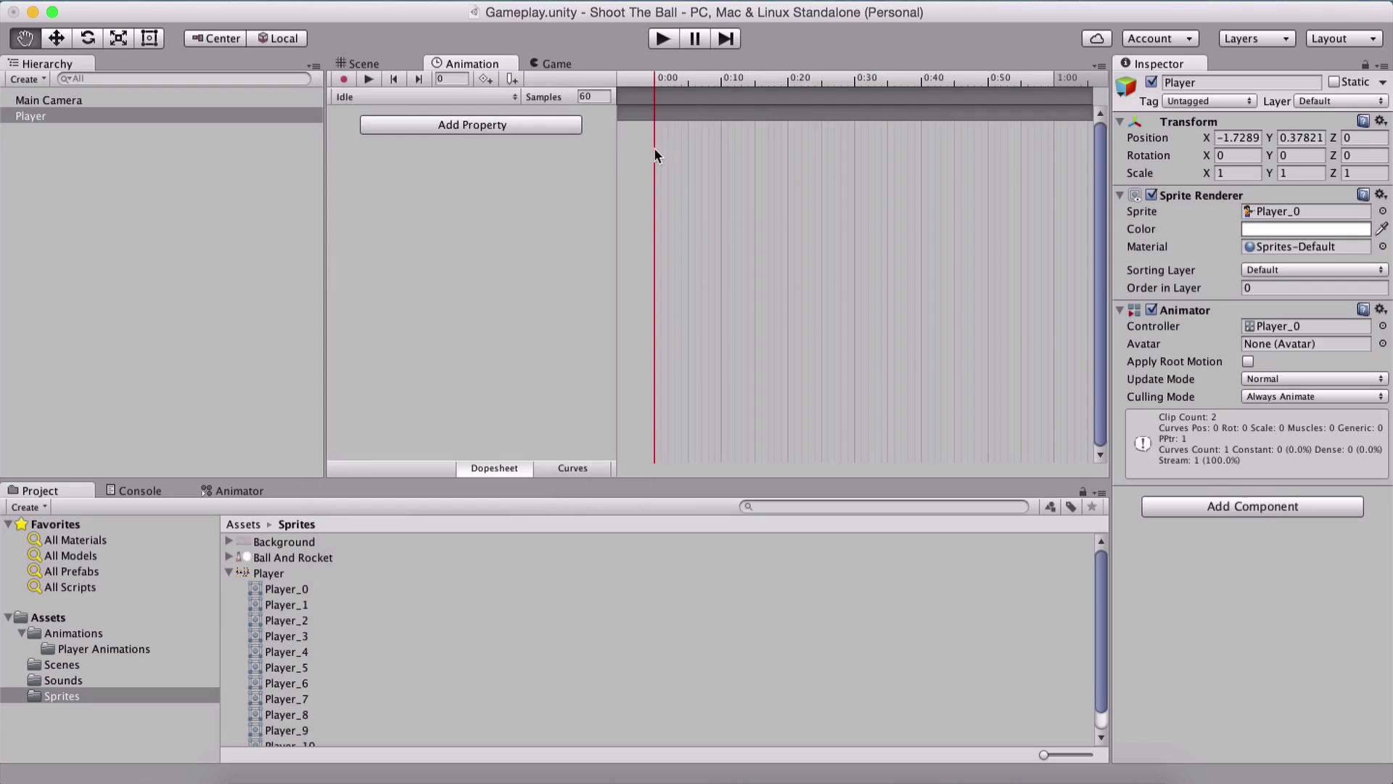
Step: Set the Idle clip's samples to 12 and add the Player_0 sprite as its first keyframe
text(12)
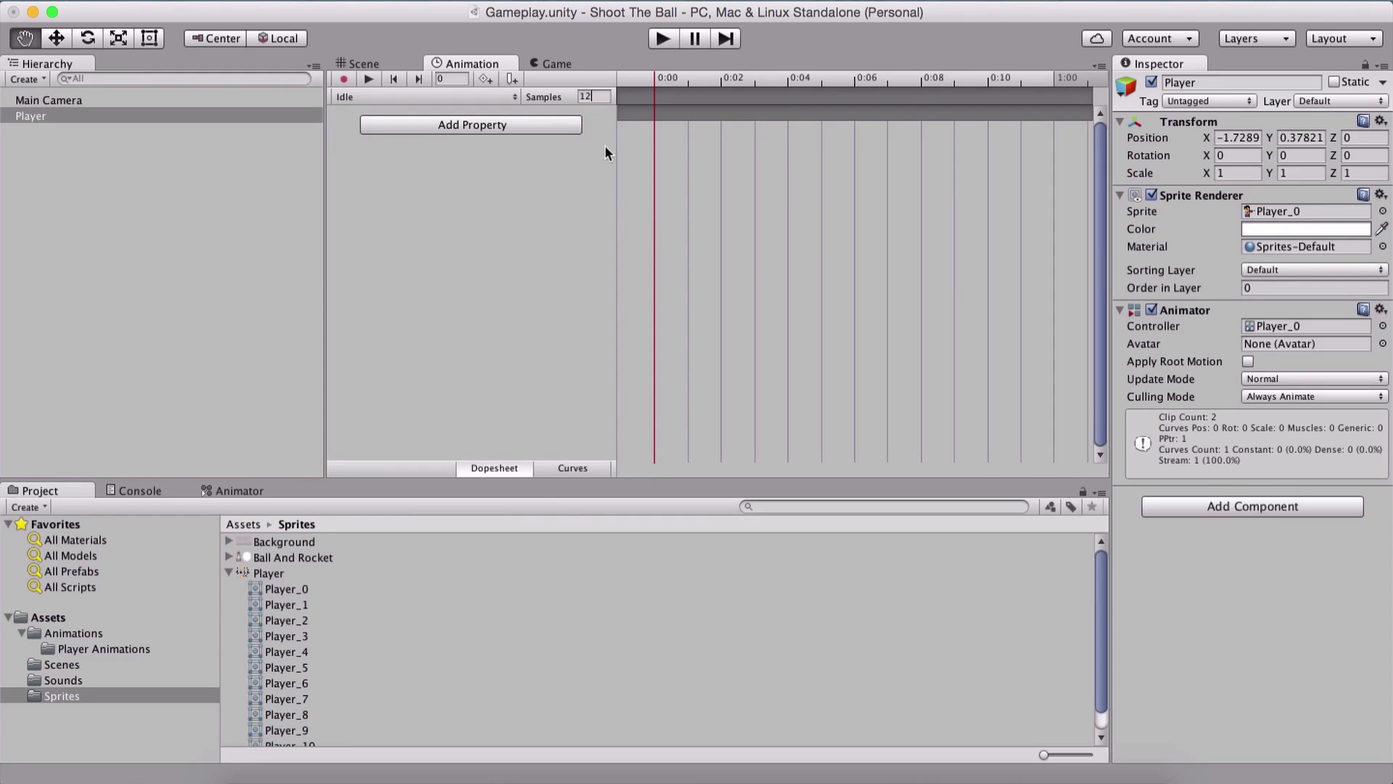
drag(261, 589, 690, 172)
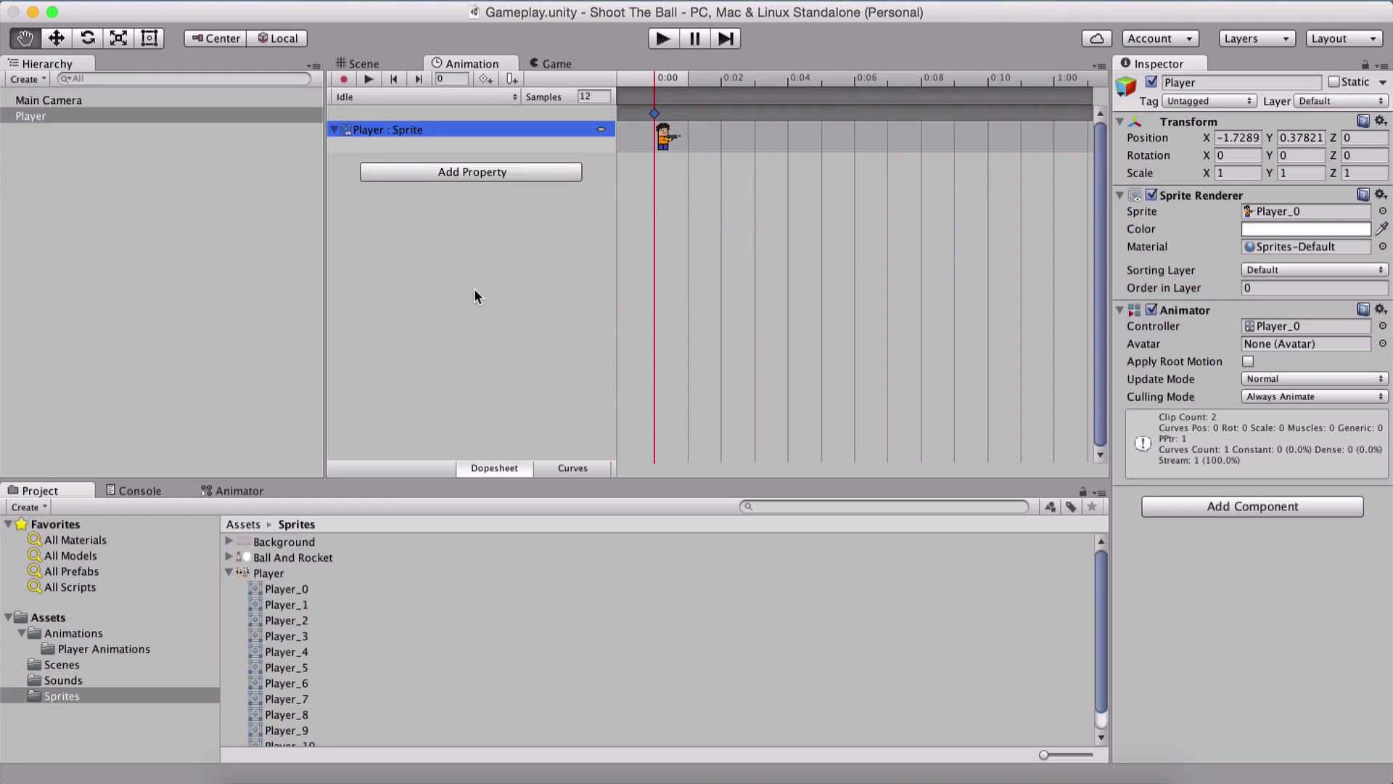
scroll(411, 595, down, 2)
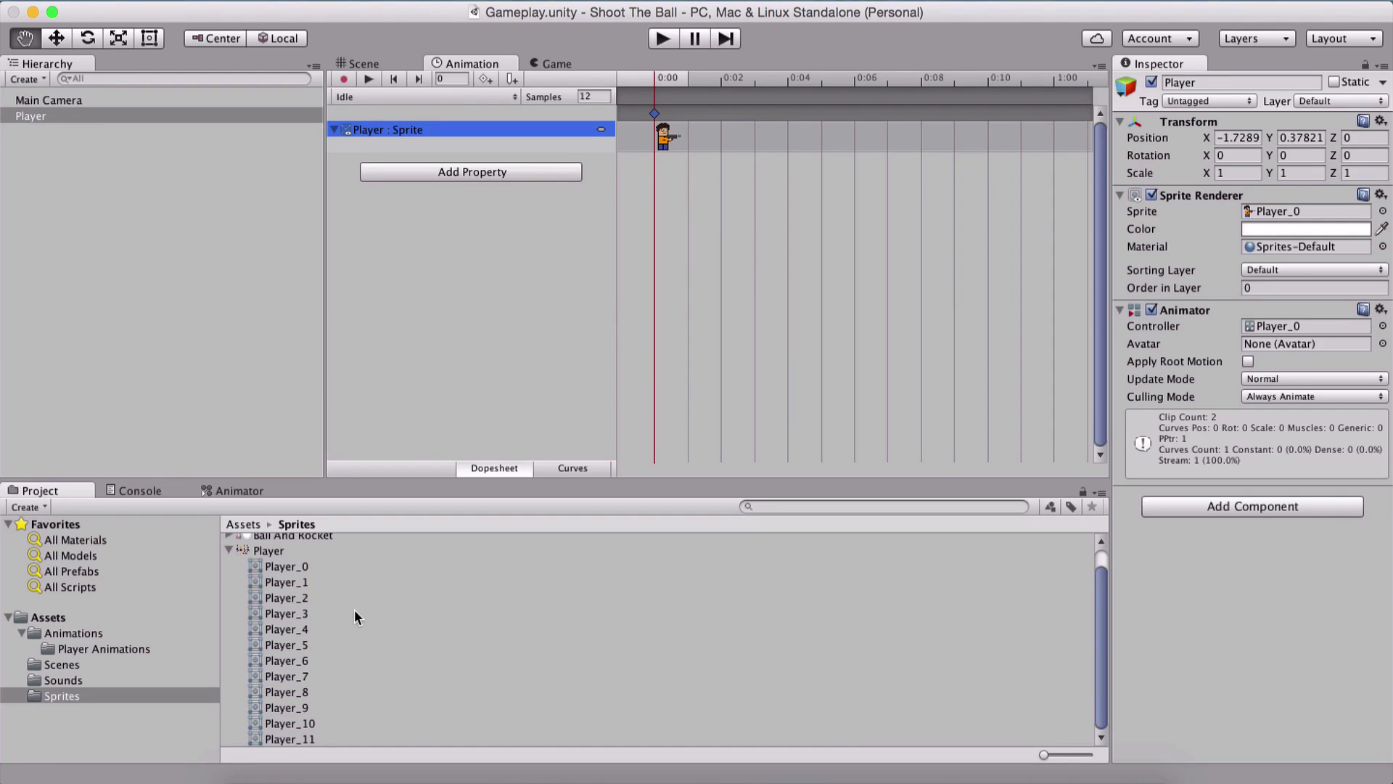
Step: Create another animation clip named Shoot for the Player in the Player Animations folder
click(448, 97)
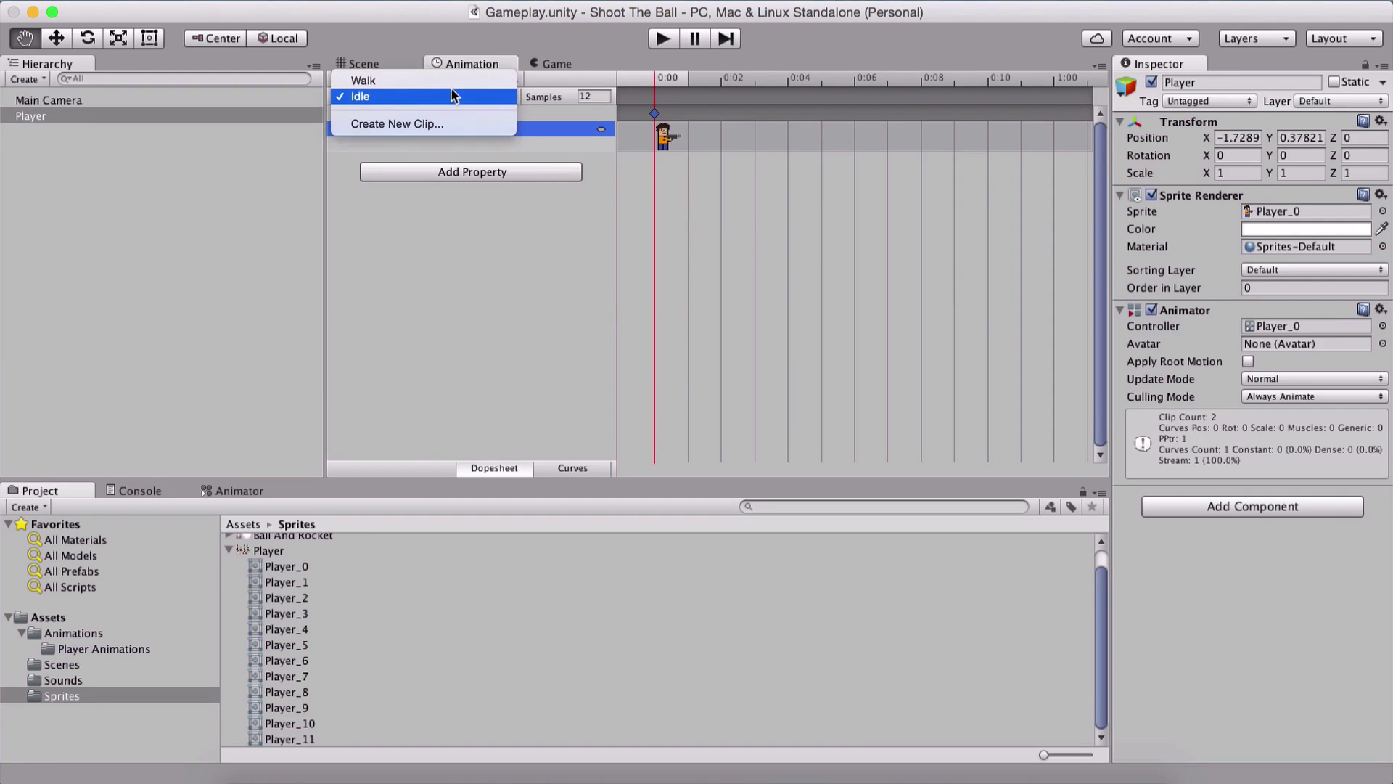
click(427, 123)
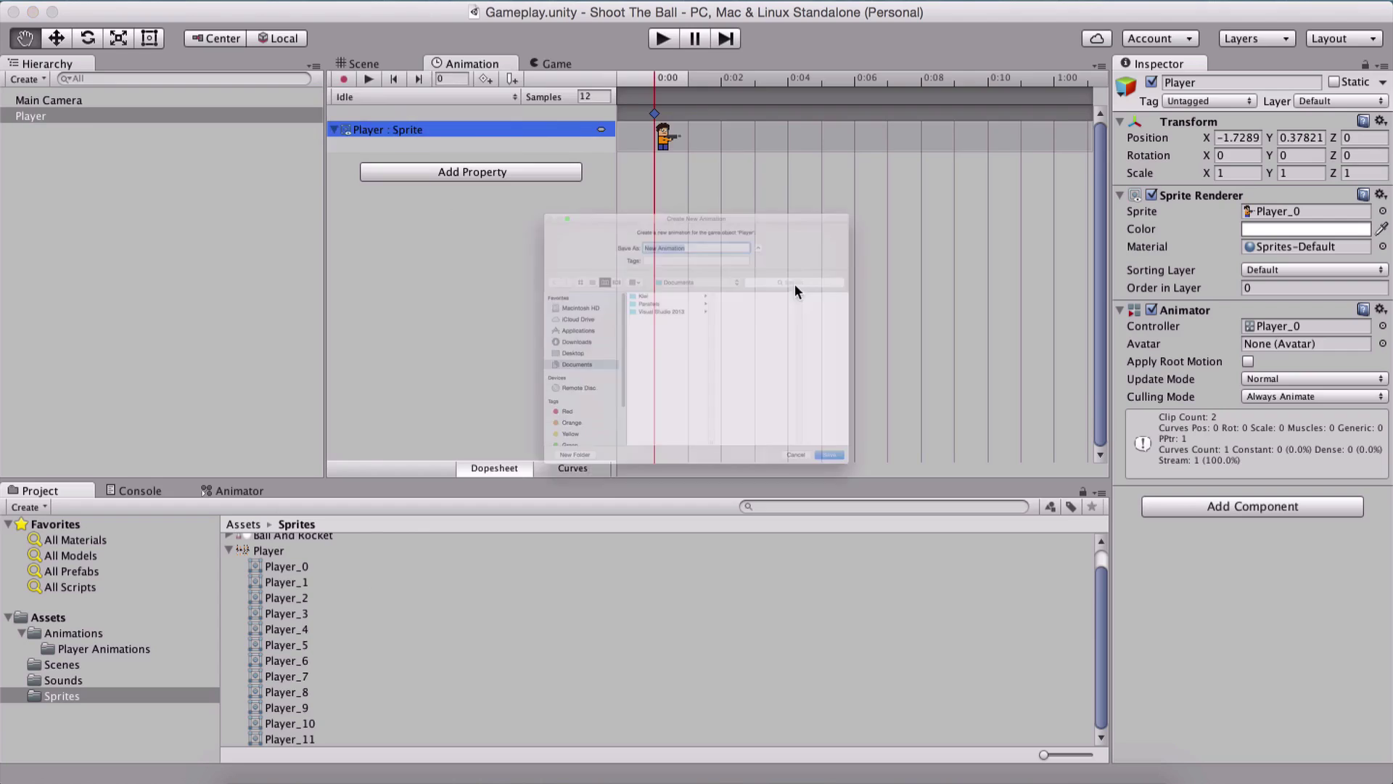
text(Shoot)
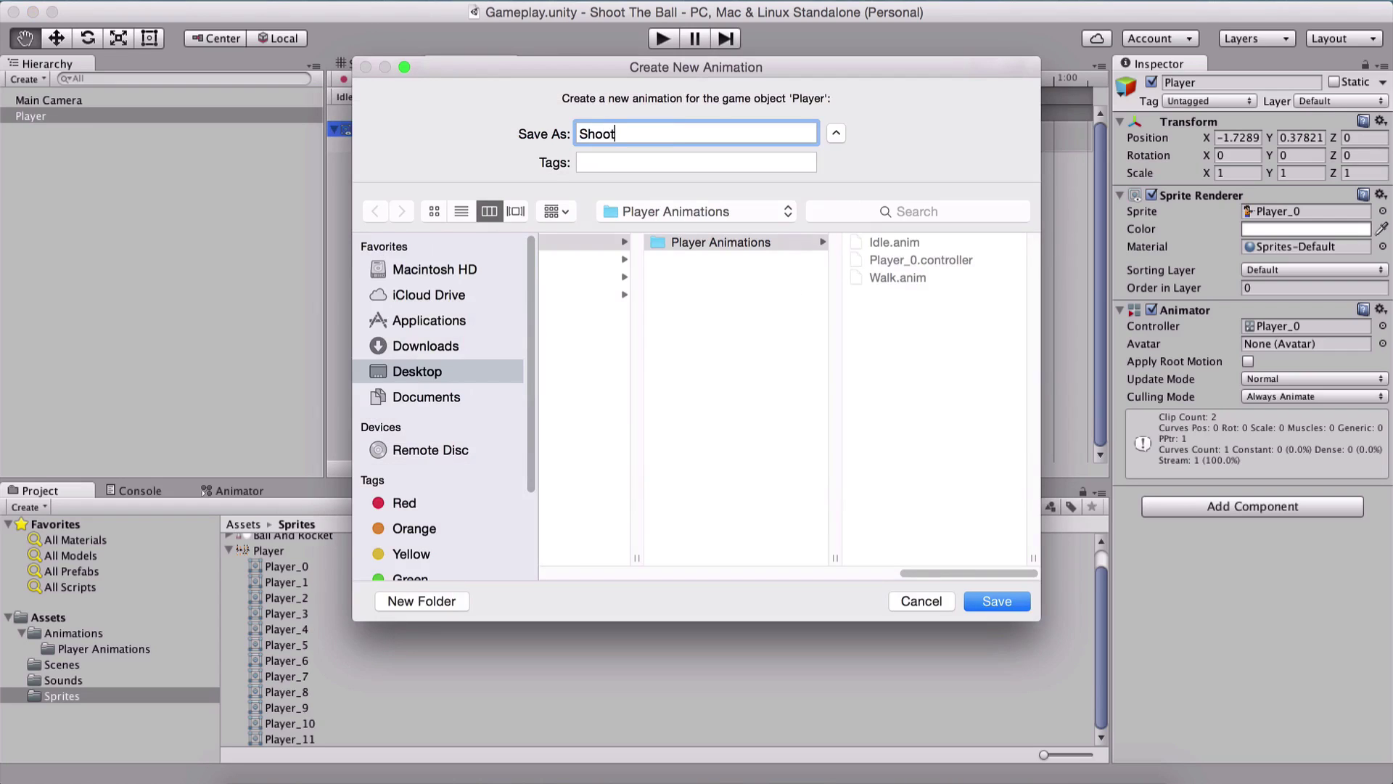
key(Return)
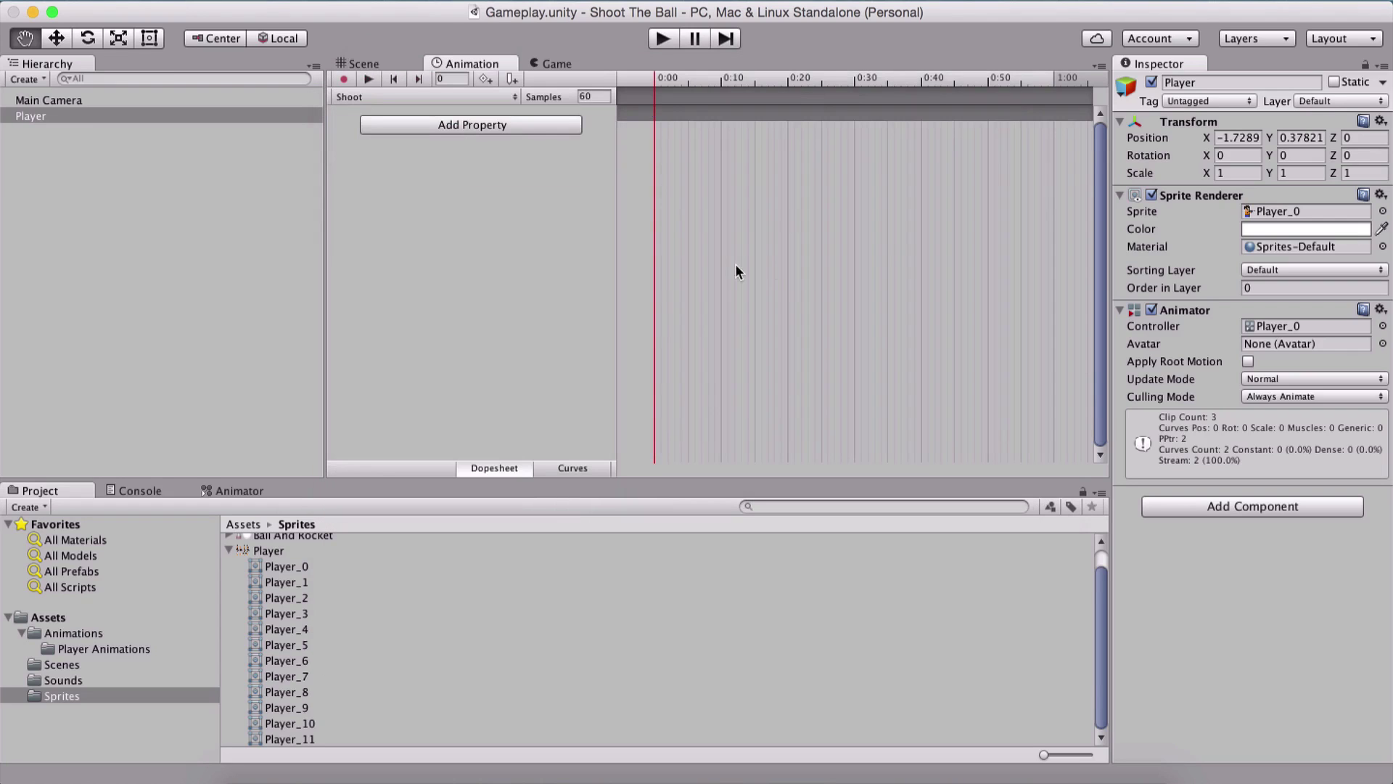
Step: Add sprites Player_8 through Player_11 to the start of the Shoot clip and set its samples to 12
click(299, 734)
click(290, 693)
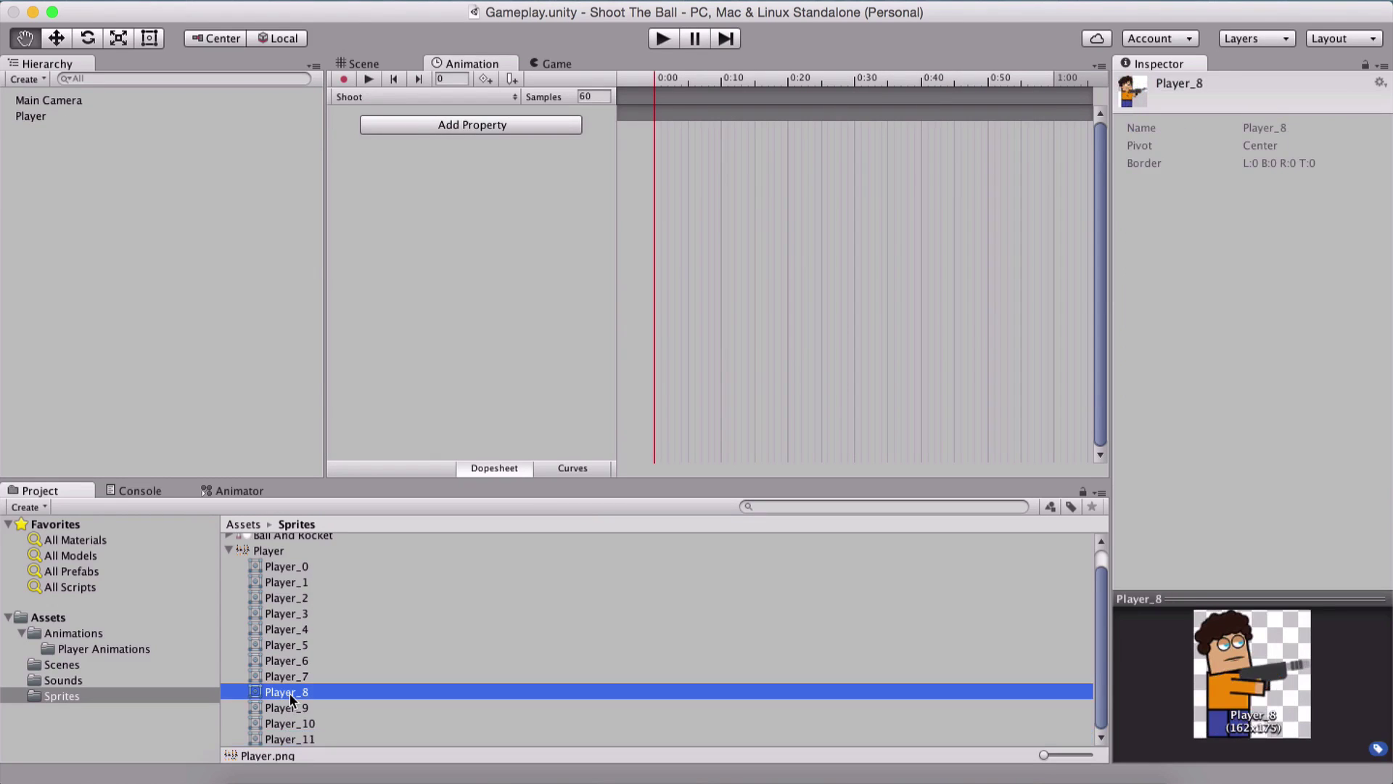
shift+click(317, 708)
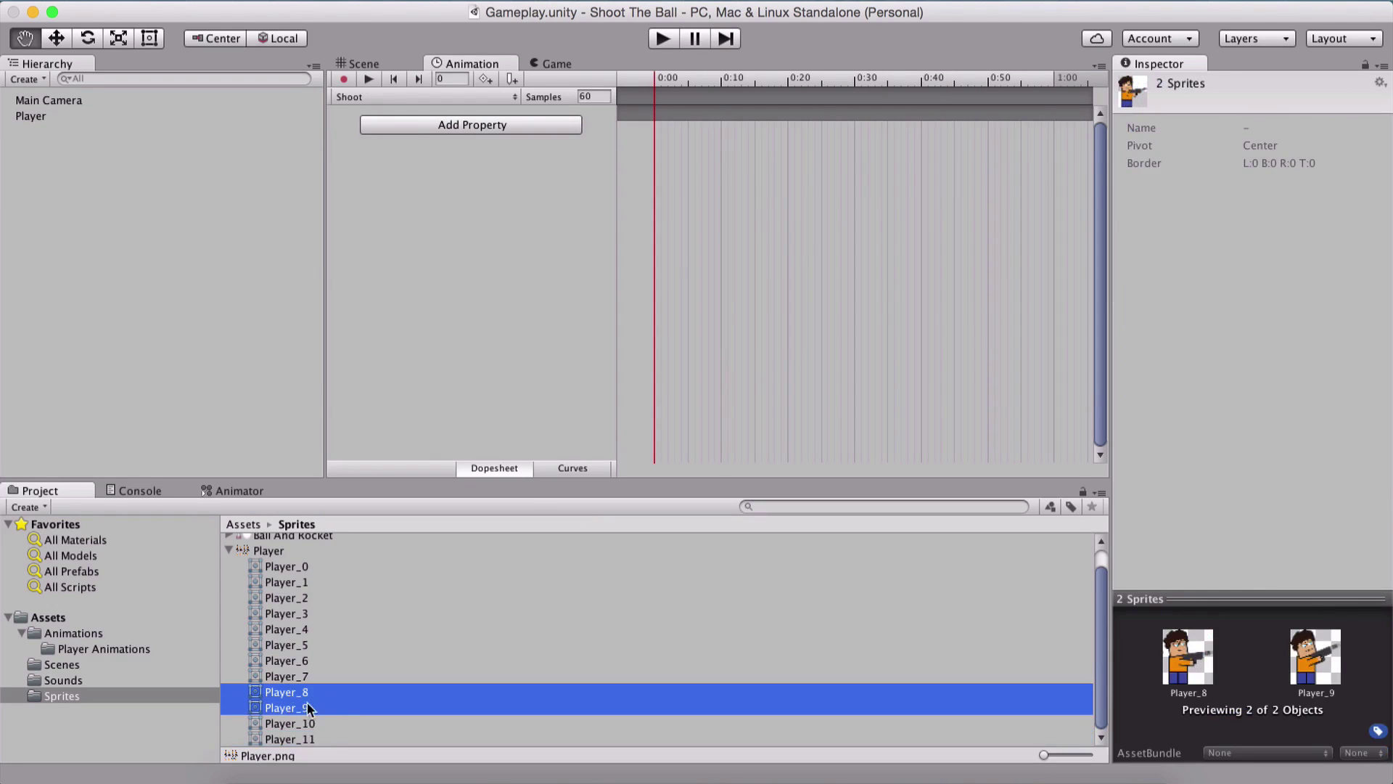
shift+click(319, 723)
shift+click(318, 737)
drag(270, 693, 697, 171)
click(600, 98)
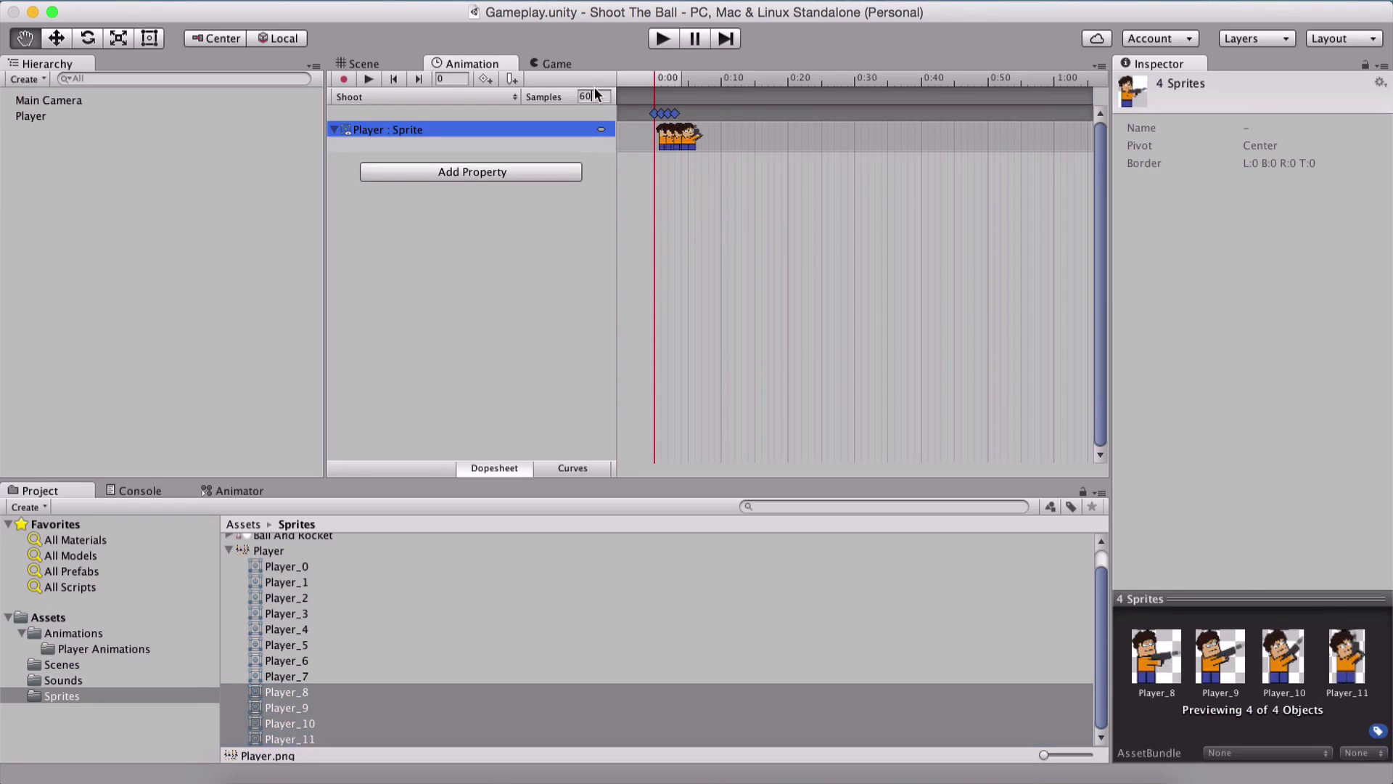
text(12)
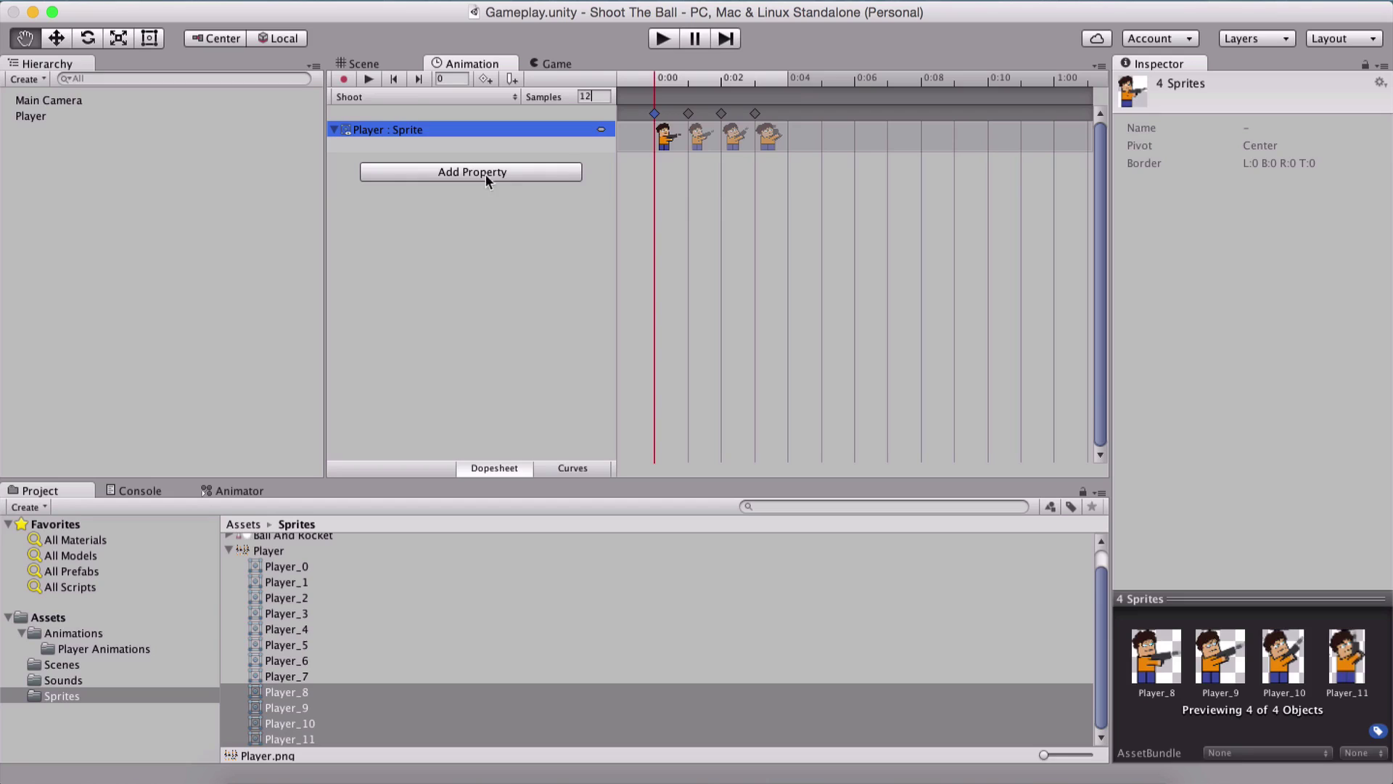
Step: Display the Player object's animation states in the Animator window
click(247, 487)
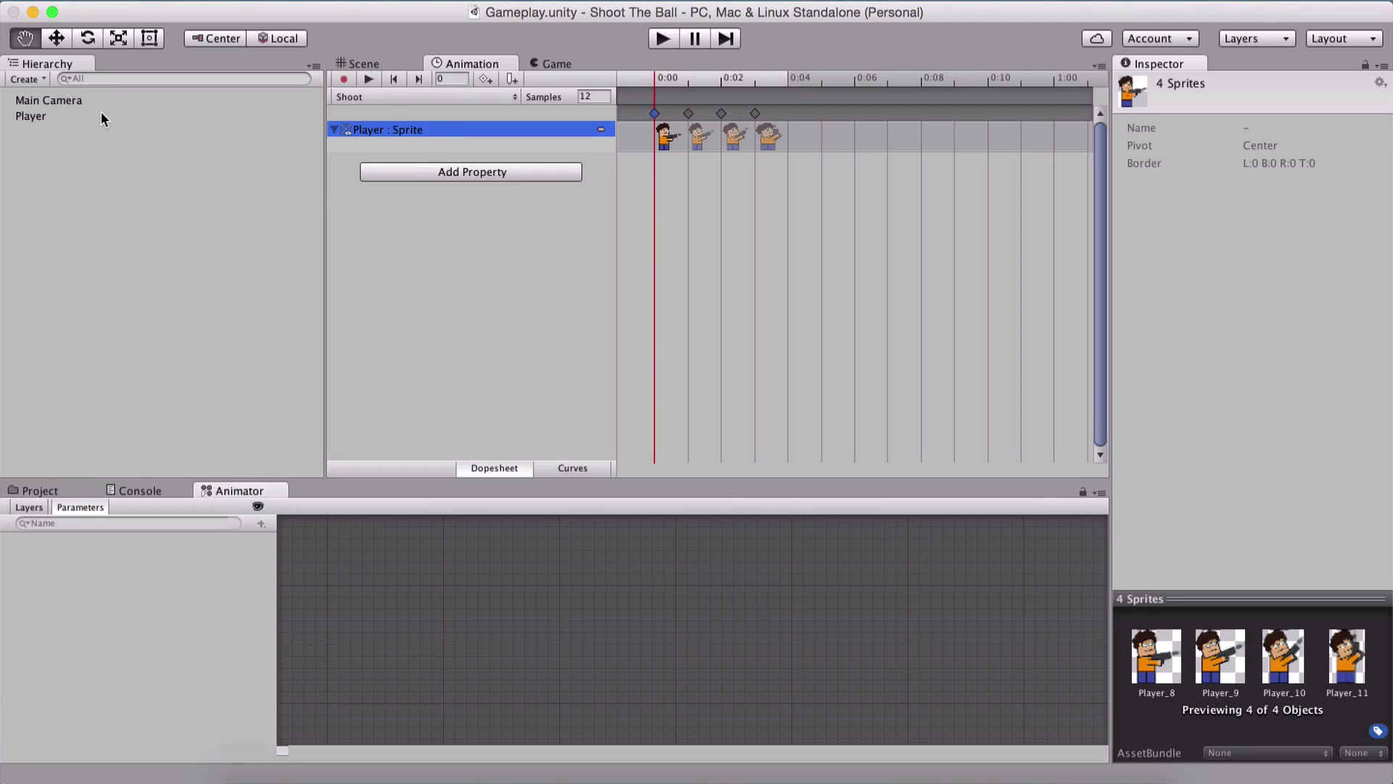
click(48, 116)
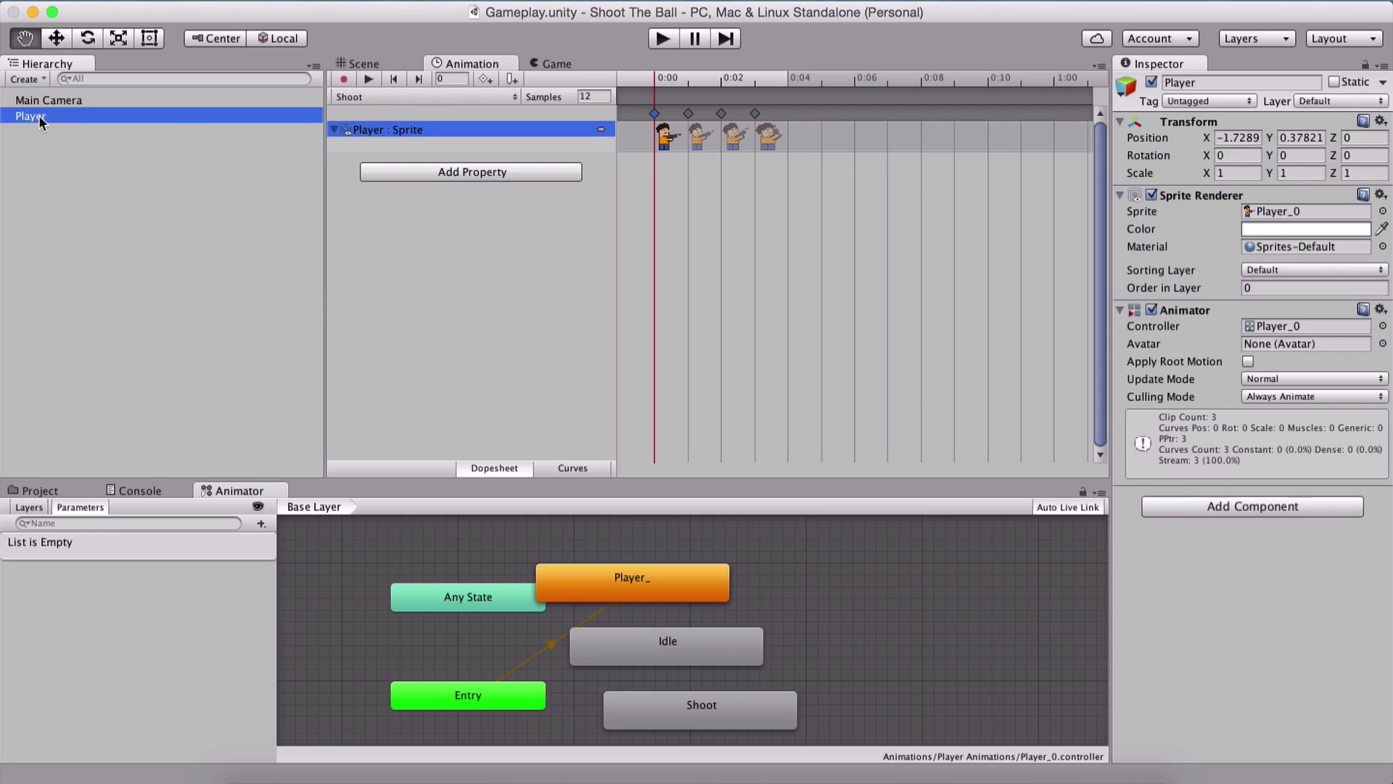
Step: Separate the overlapping states by moving Entry away from Any State and placing the Player_ state below and beside it
middle_drag(453, 628, 563, 613)
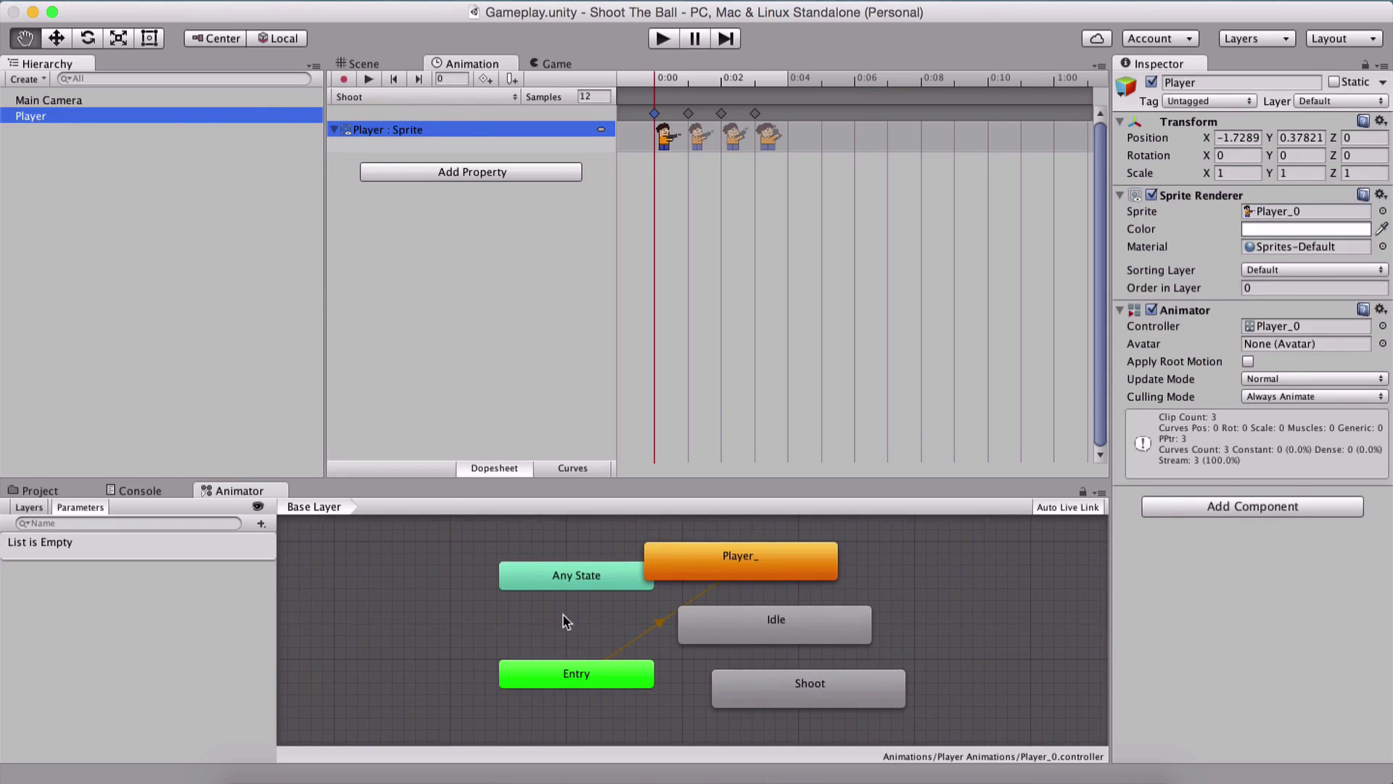
click(609, 681)
drag(610, 681, 449, 679)
drag(667, 572, 486, 702)
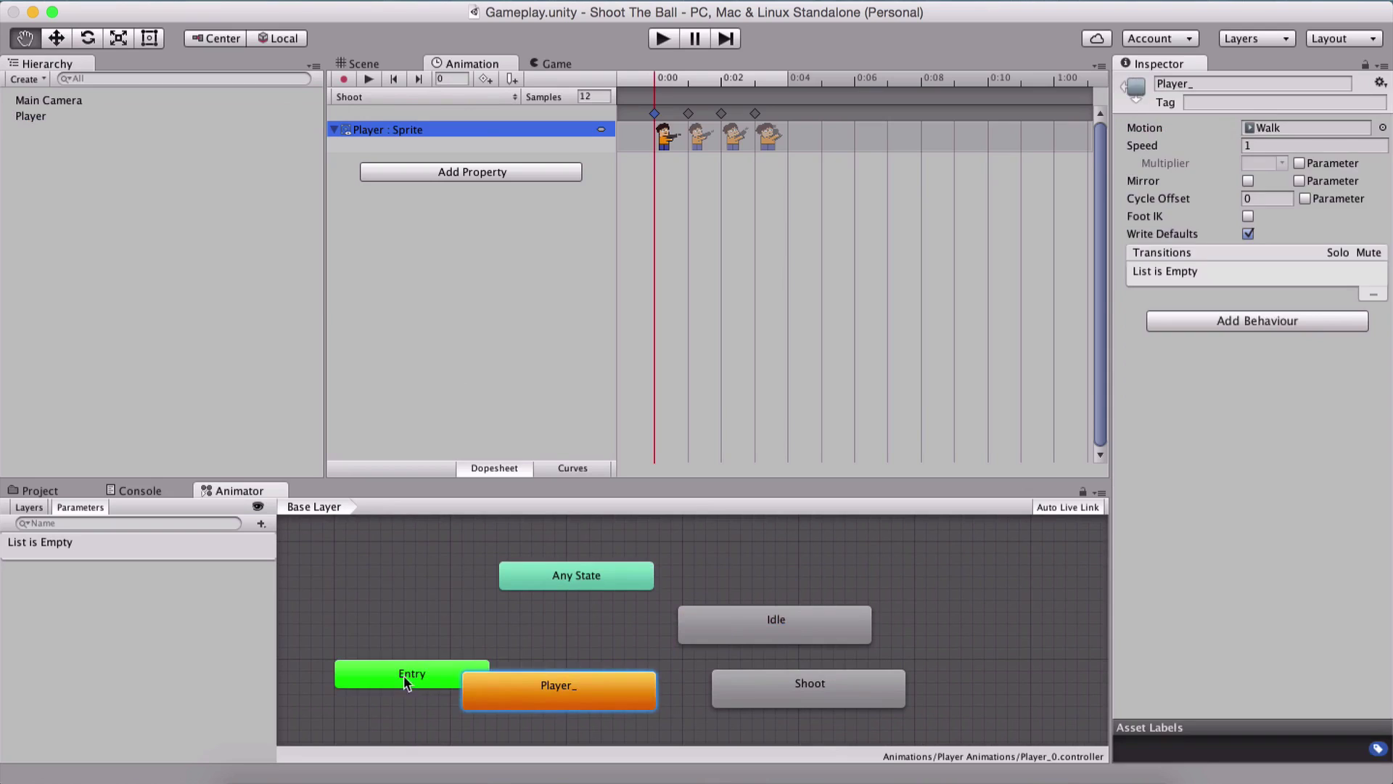
drag(404, 675, 336, 641)
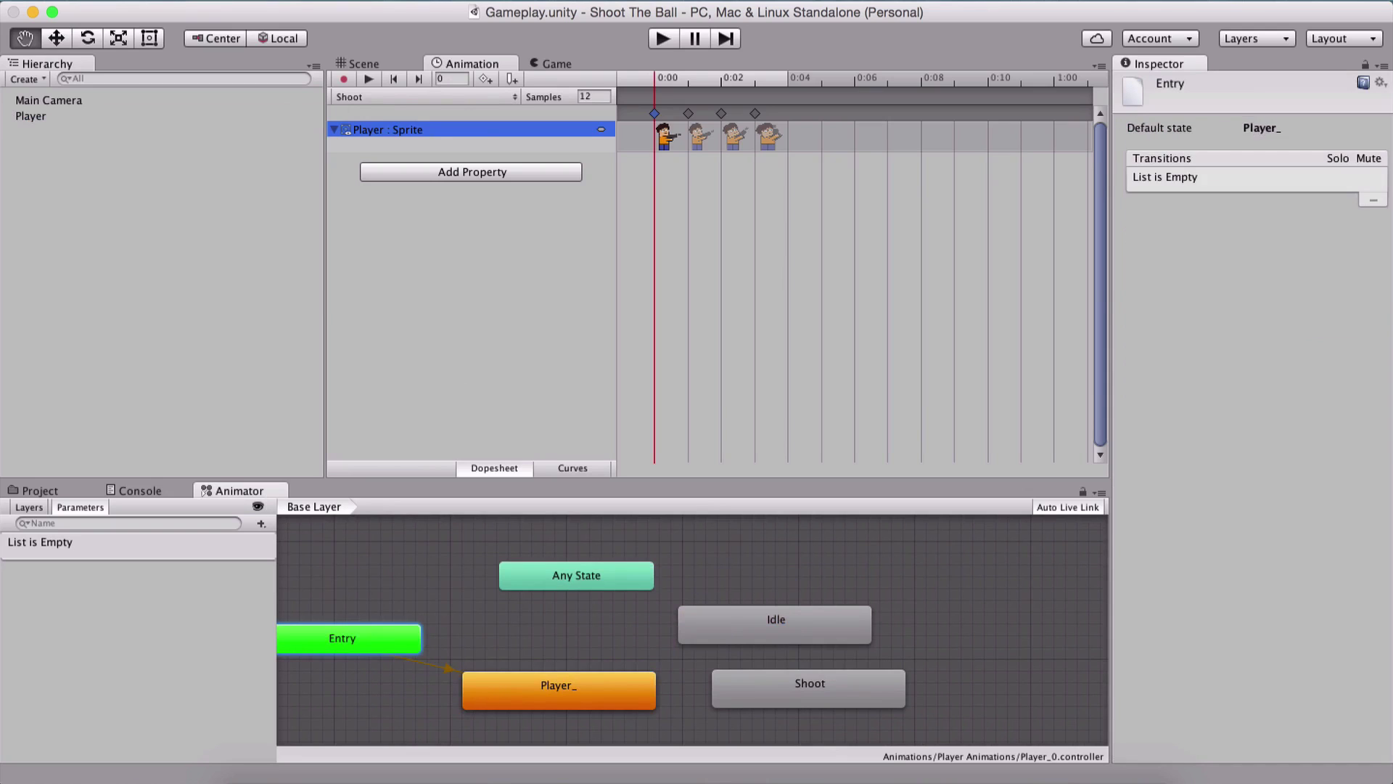
Step: Bring up the Animator window and nudge the Entry and Player_ states slightly further away from the other states
click(446, 1)
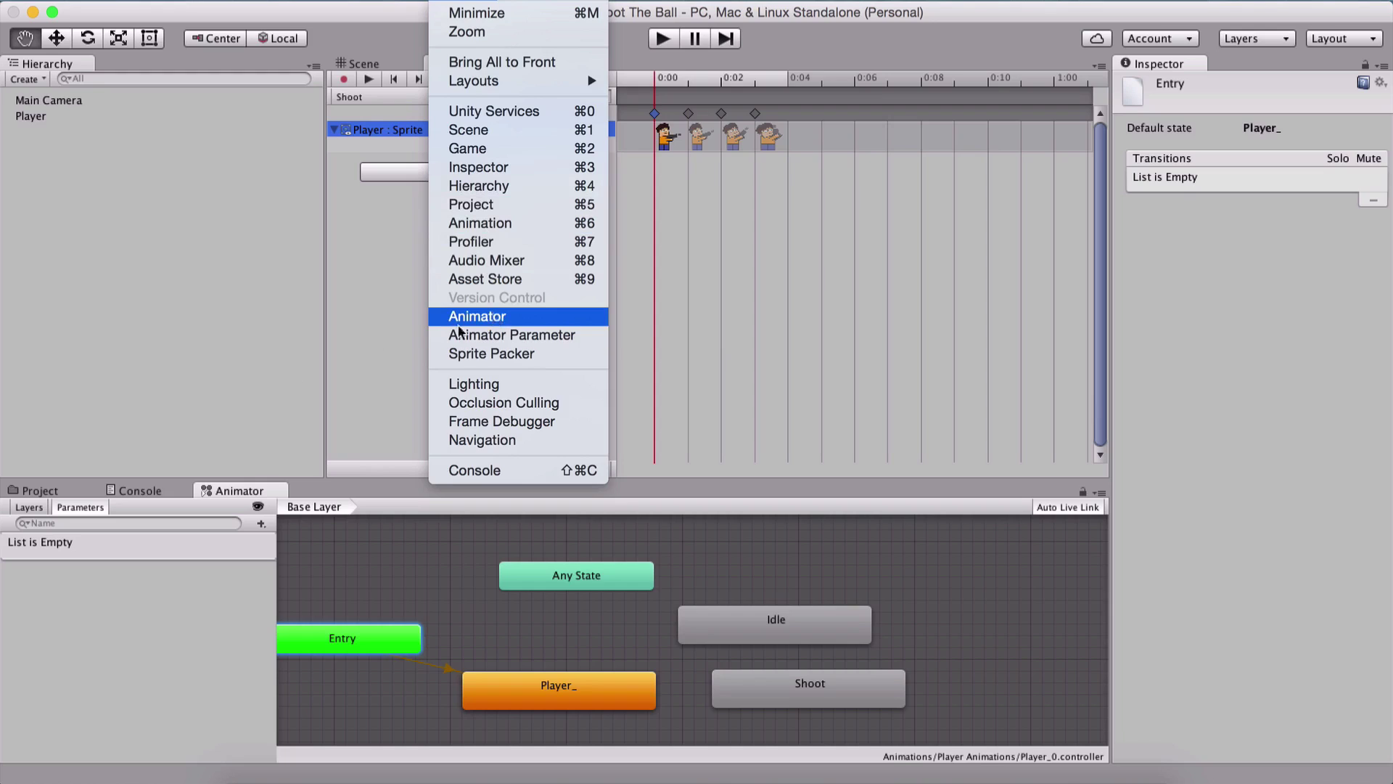
click(494, 317)
drag(377, 638, 366, 626)
drag(526, 687, 502, 687)
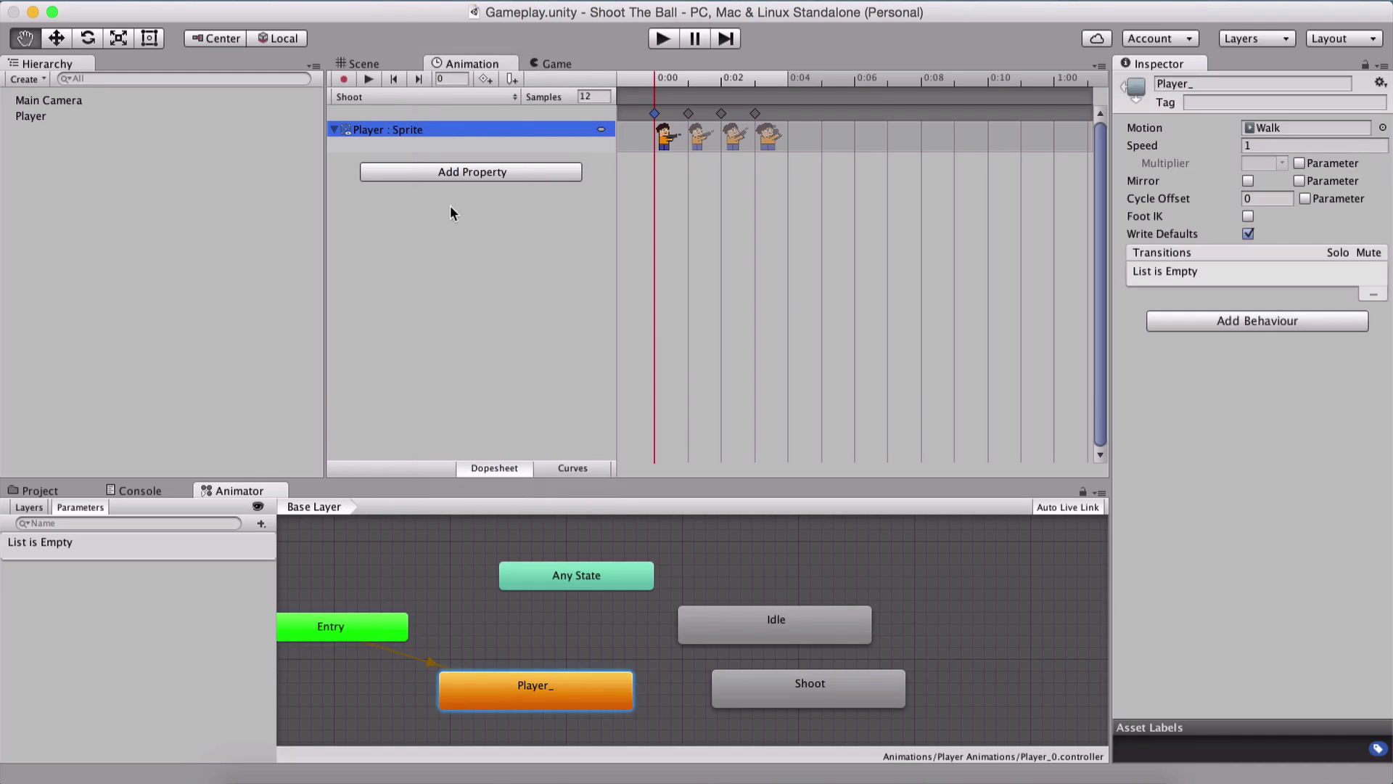
Step: Dock the Animation window between Console and Animator, and display the Animator graph again
mouse_move(239, 491)
mouse_down()
mouse_move(341, 129)
mouse_move(267, 486)
mouse_move(224, 501)
mouse_up()
drag(470, 64, 206, 489)
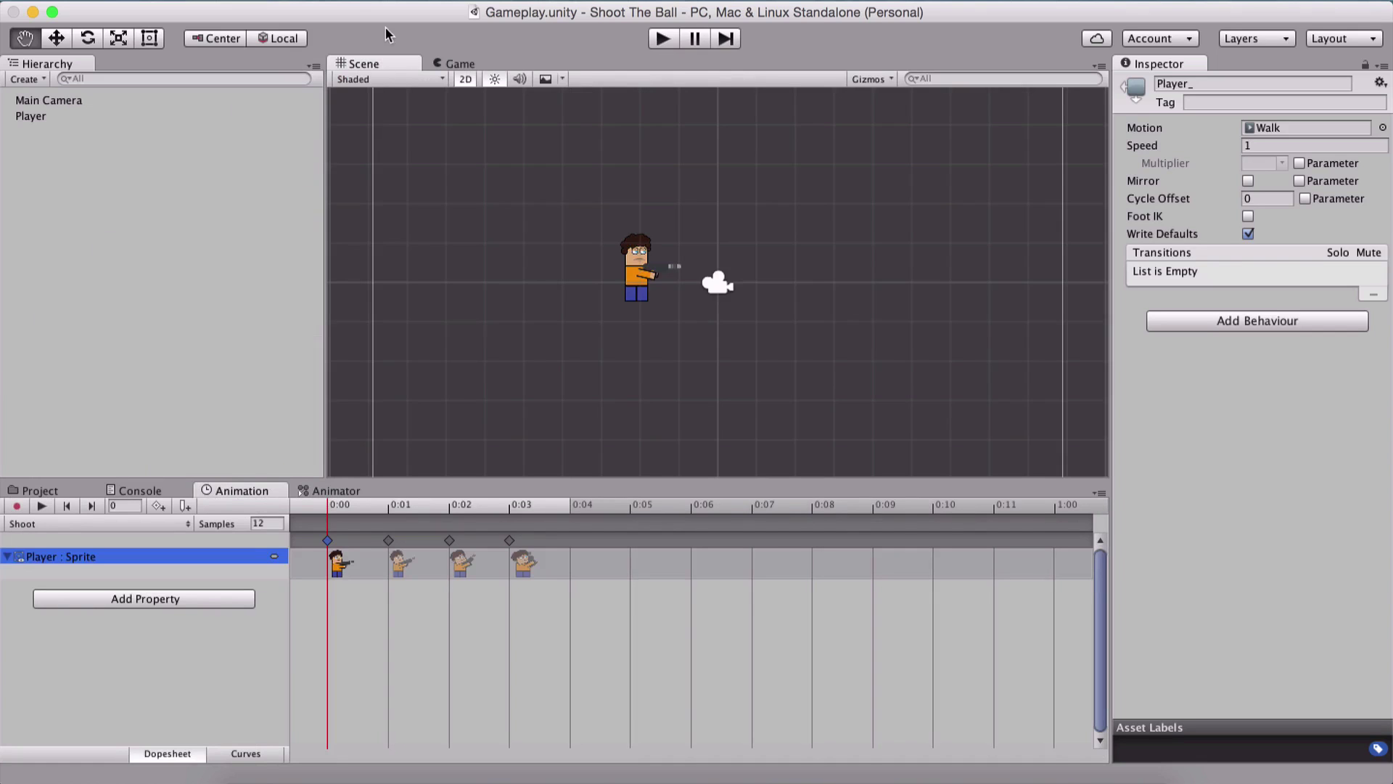
click(312, 491)
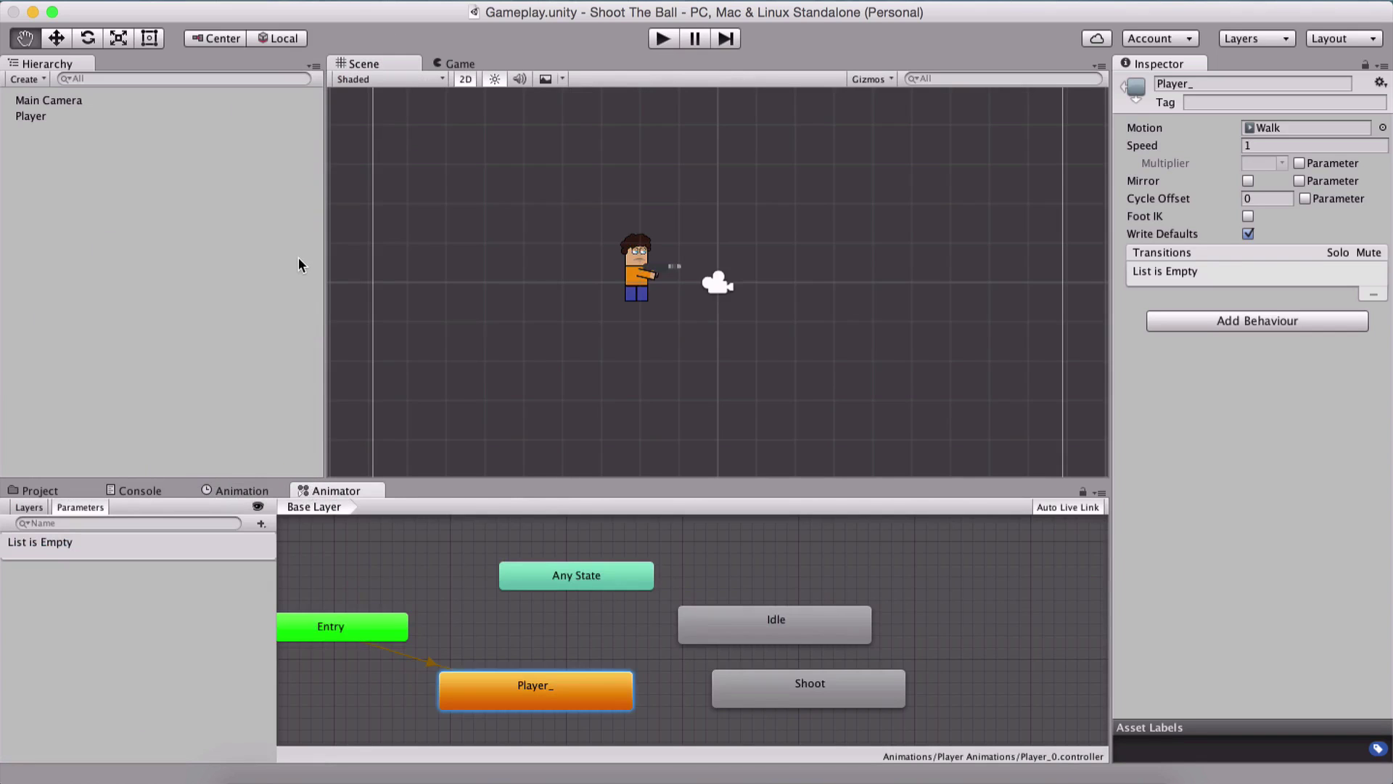
Step: Arrange the state graph with Idle directly beneath Any State, and Player_ and Shoot side by side in a row below
middle_drag(466, 554, 589, 541)
drag(914, 626, 728, 617)
click(907, 689)
drag(905, 686, 843, 676)
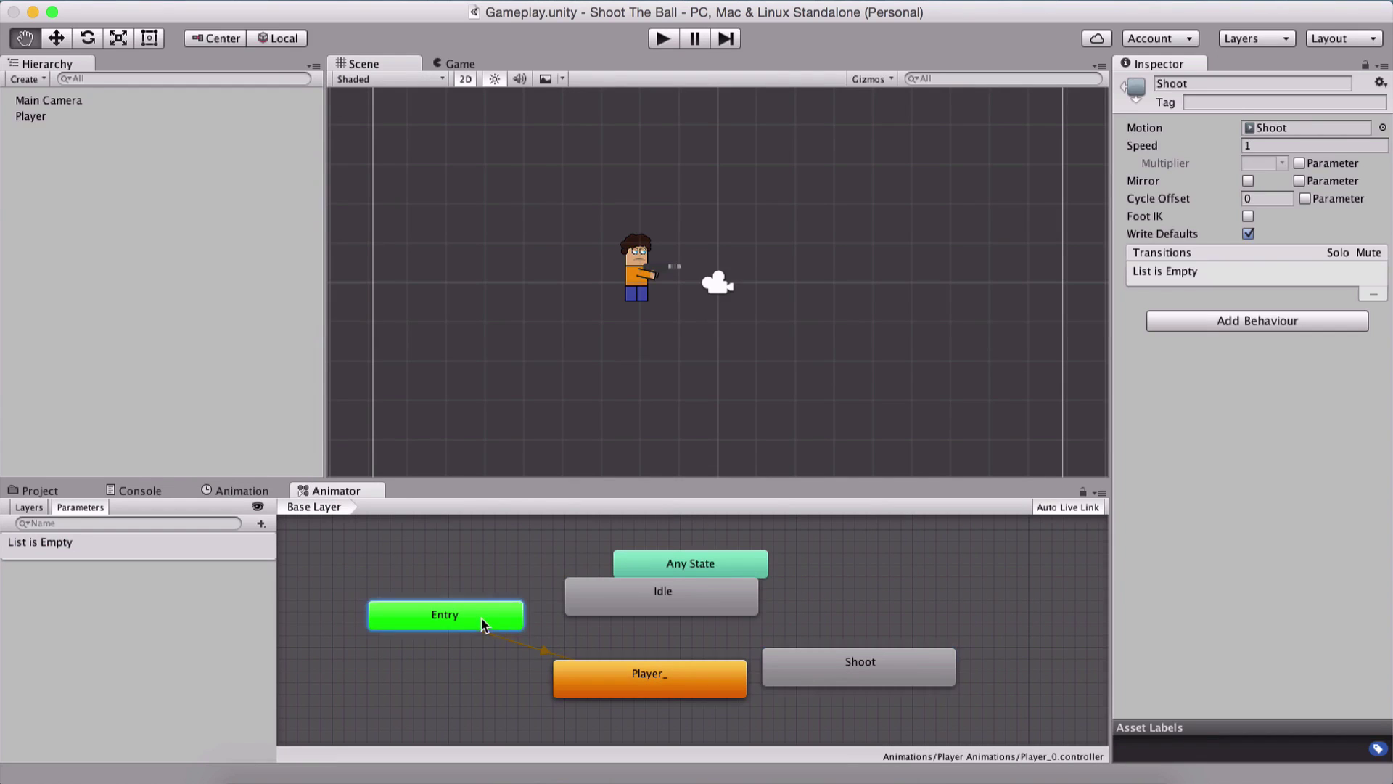
drag(480, 619, 457, 608)
drag(661, 693, 569, 682)
drag(848, 672, 777, 669)
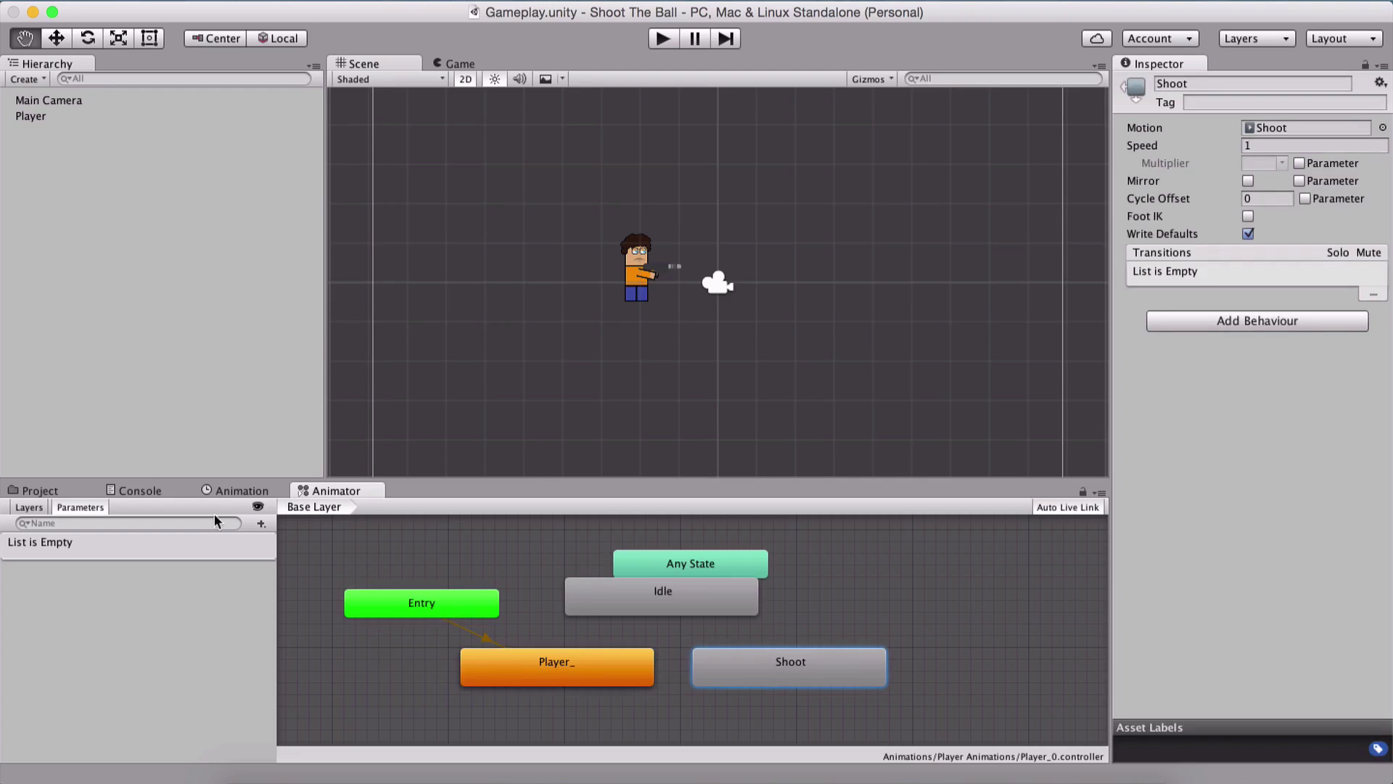
Step: Set the Shoot clip's samples to 30 in the Animation window
click(243, 491)
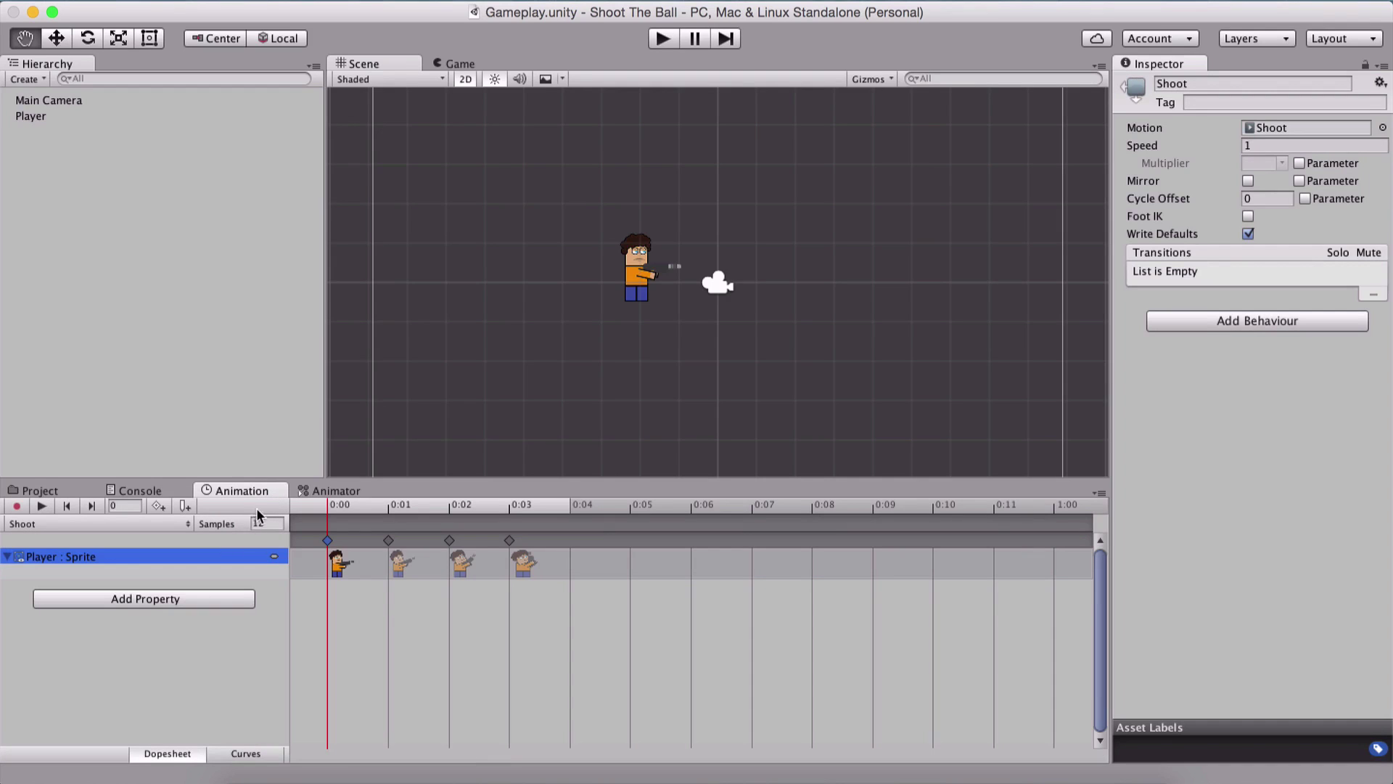
click(268, 524)
text(30)
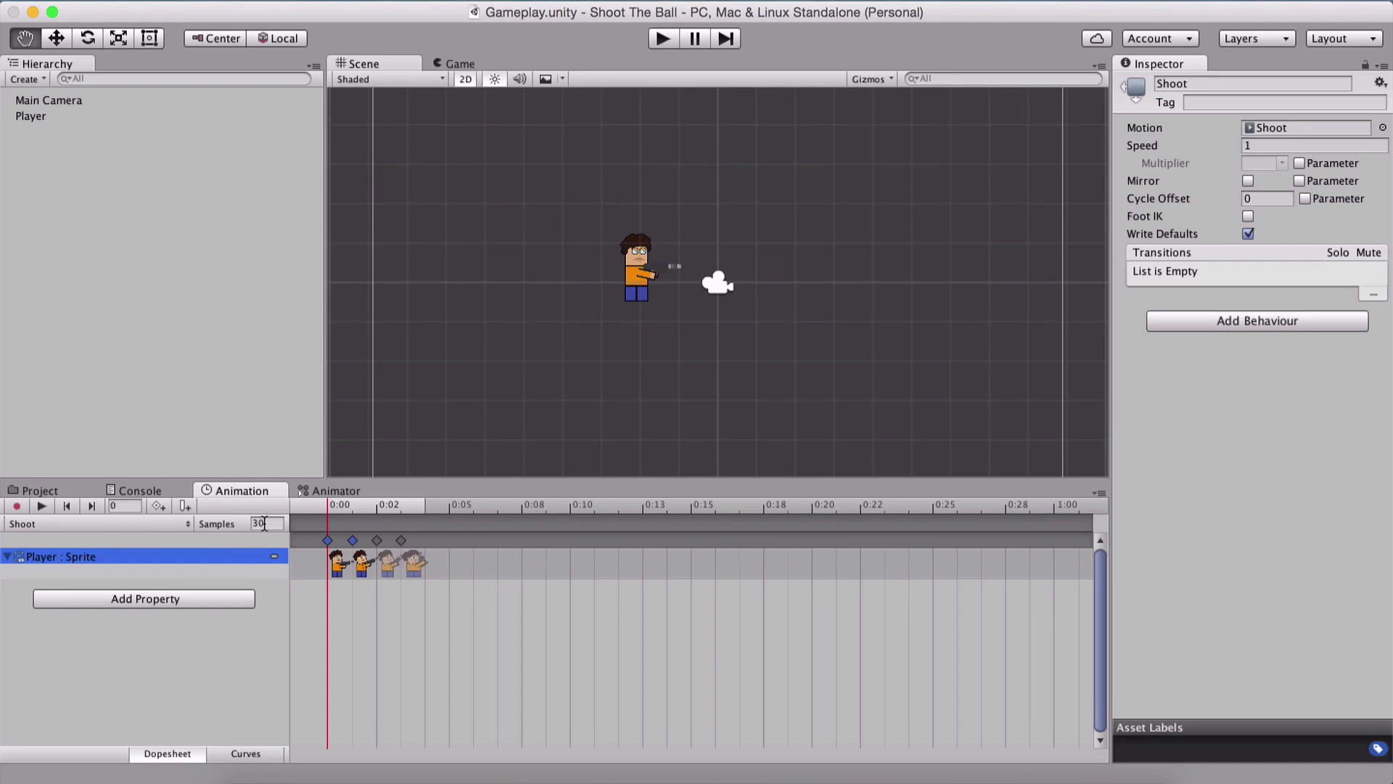
Step: Switch to the Idle clip and set its samples to 30
click(92, 530)
click(81, 524)
click(71, 525)
click(29, 489)
click(267, 523)
key(BackSpace)
Step: Switch to the Walk clip and set its samples to 30
click(145, 524)
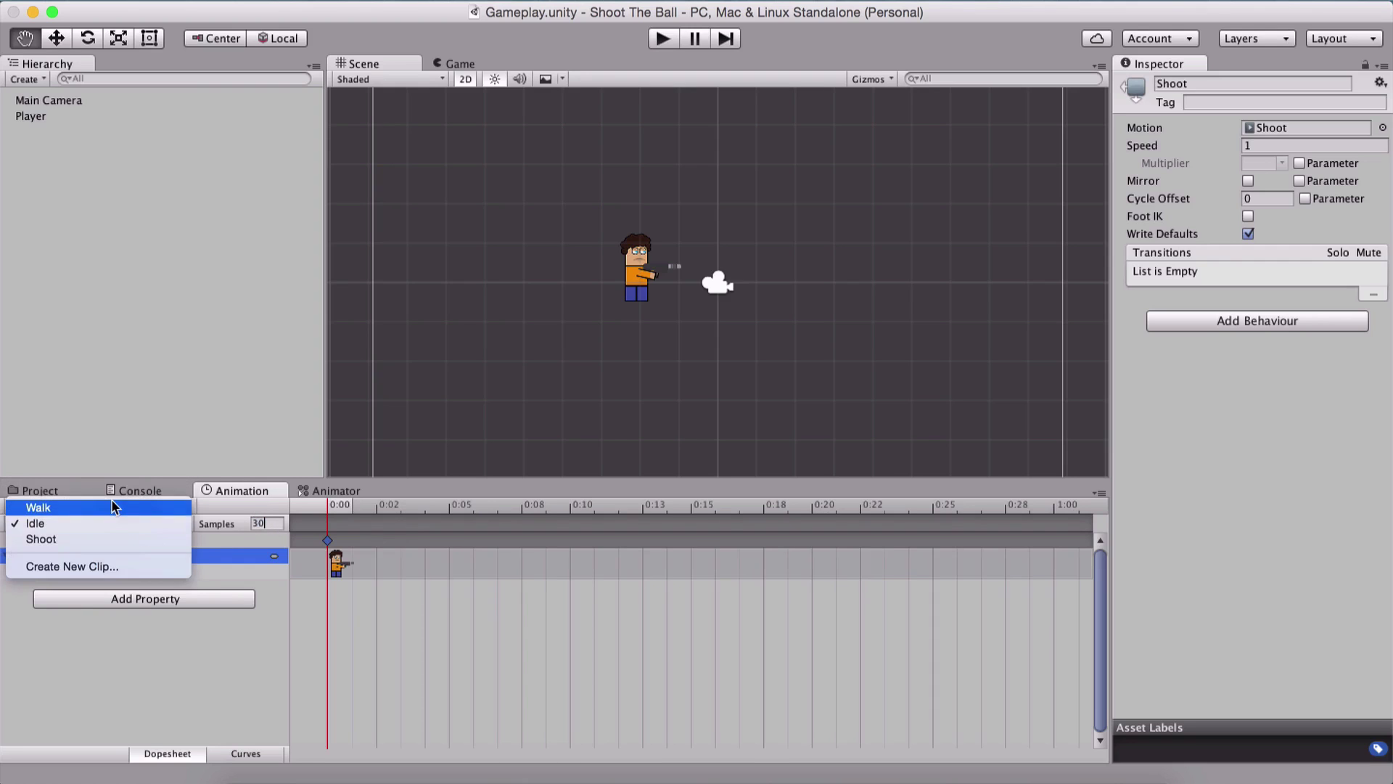
click(29, 505)
click(267, 523)
text(30)
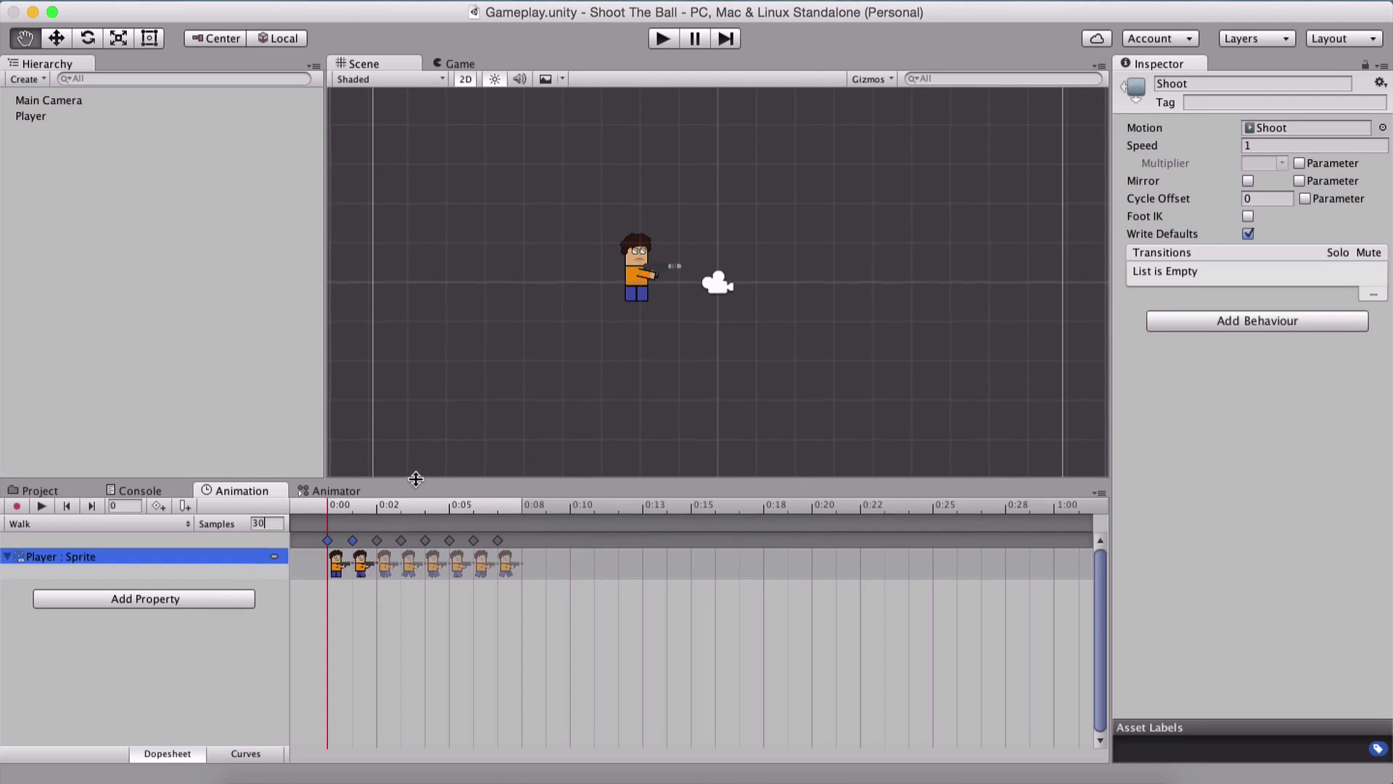
Step: Delete the Walk clip's first keyframe and shift the remaining seven keyframes so they start at 0:00
drag(415, 480, 439, 292)
scroll(394, 416, up, 10)
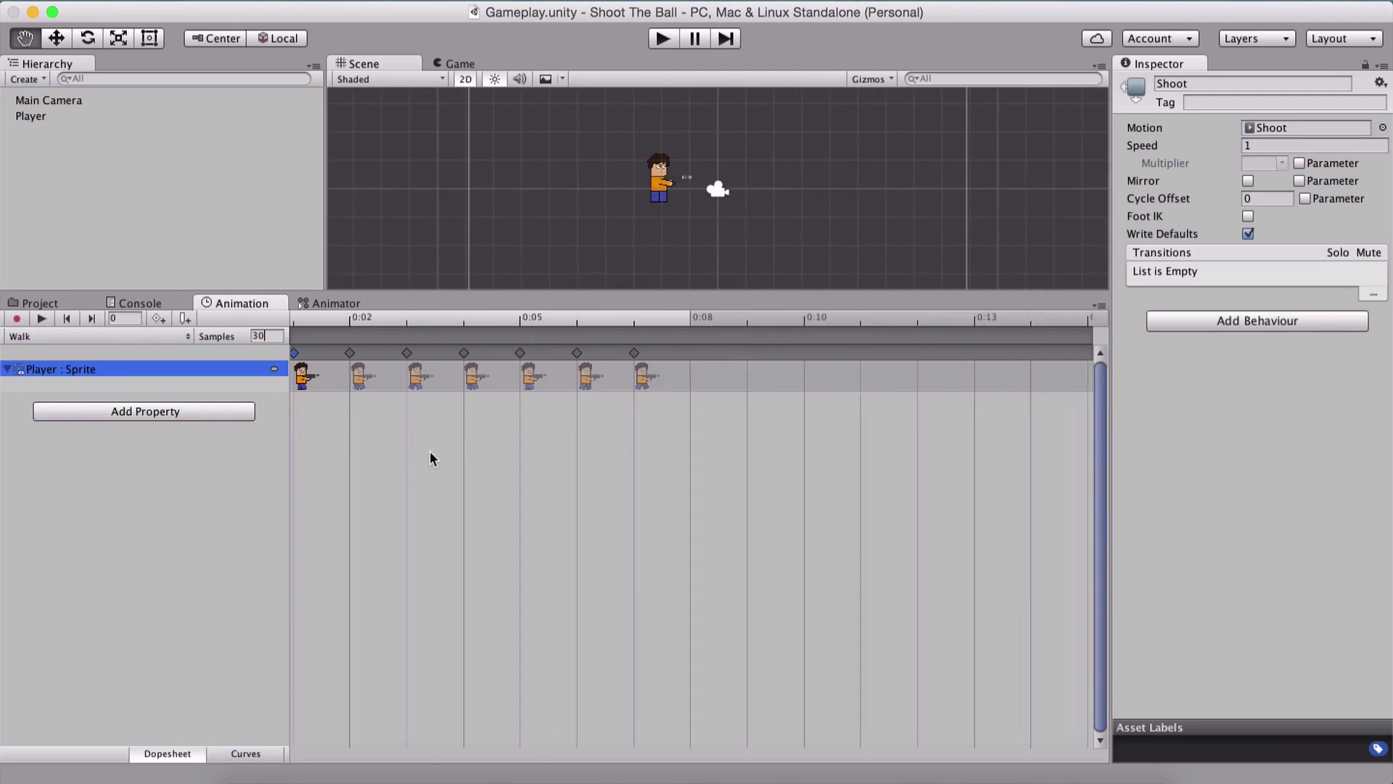
scroll(711, 562, up, 2)
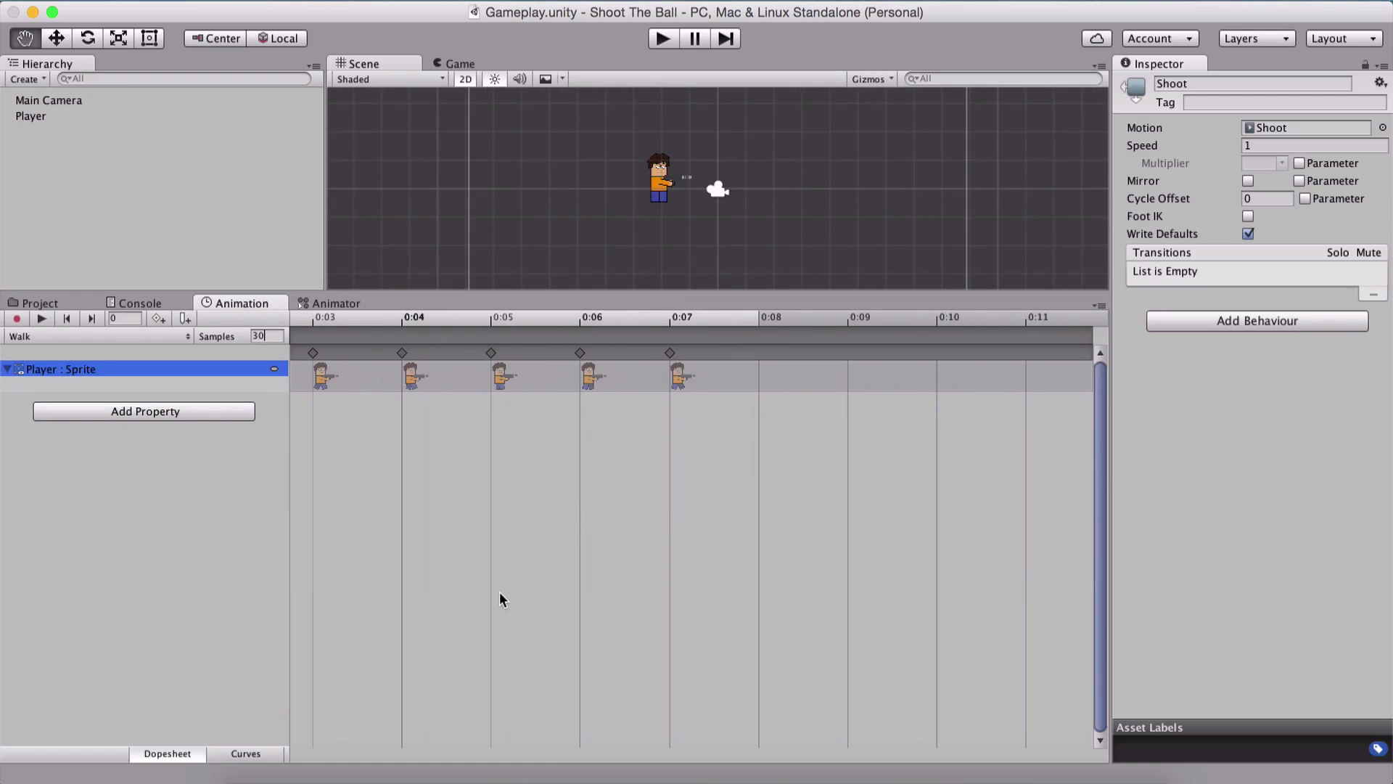
scroll(499, 593, down, 8)
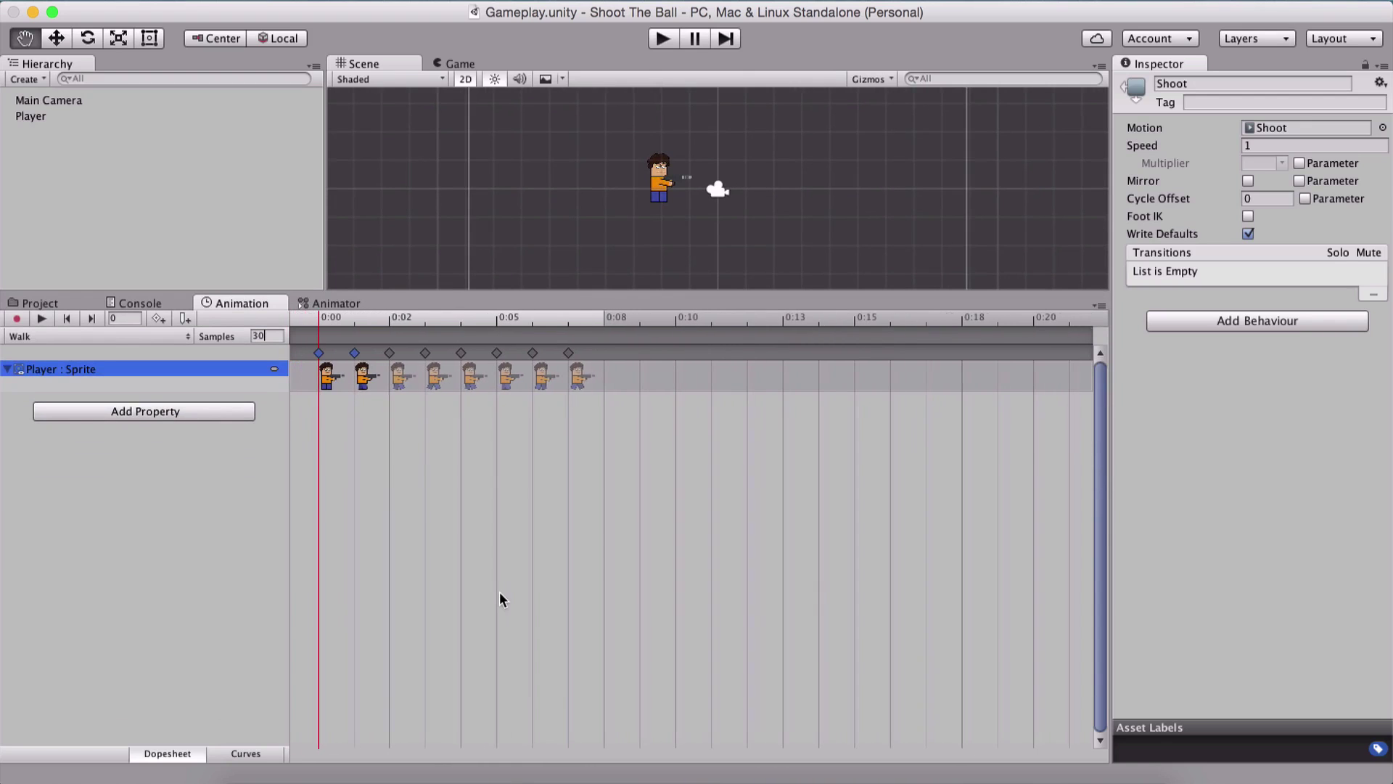
click(337, 429)
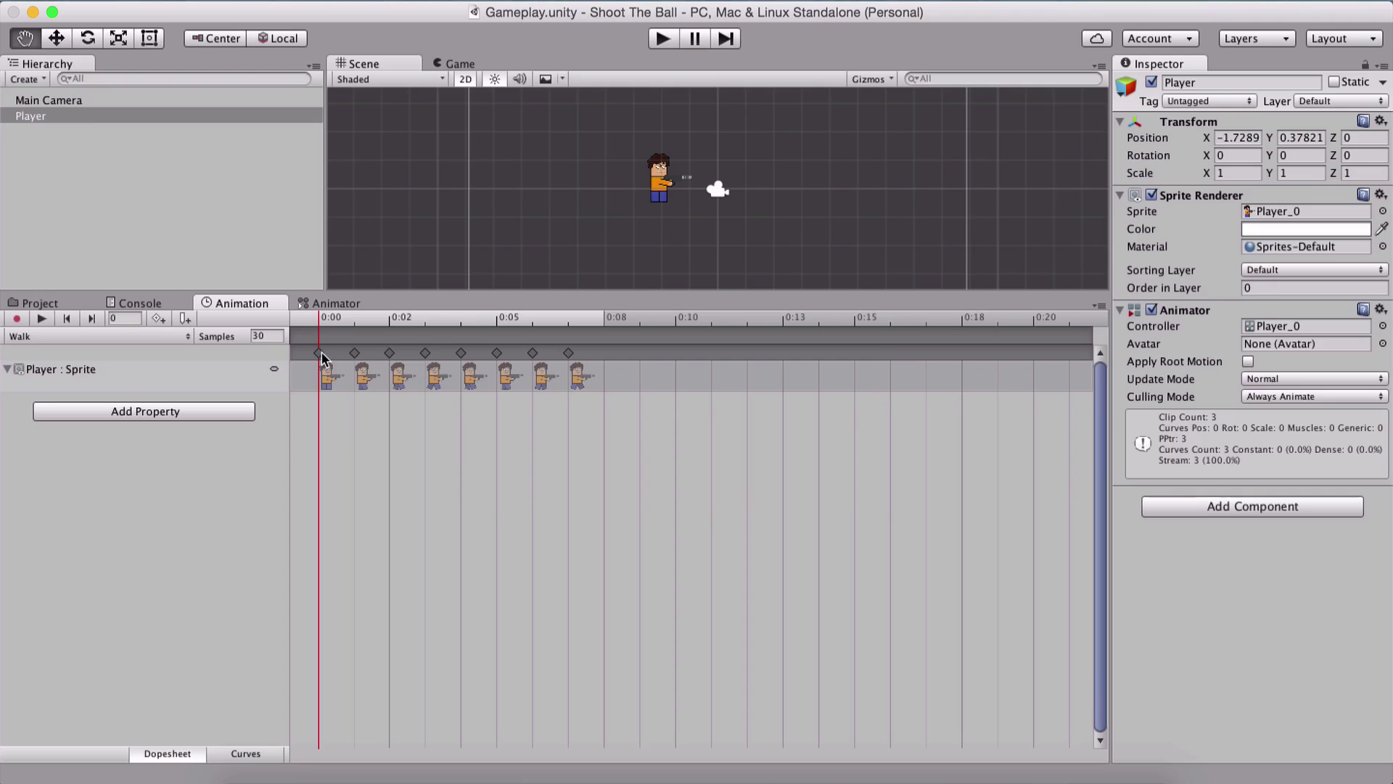
click(326, 379)
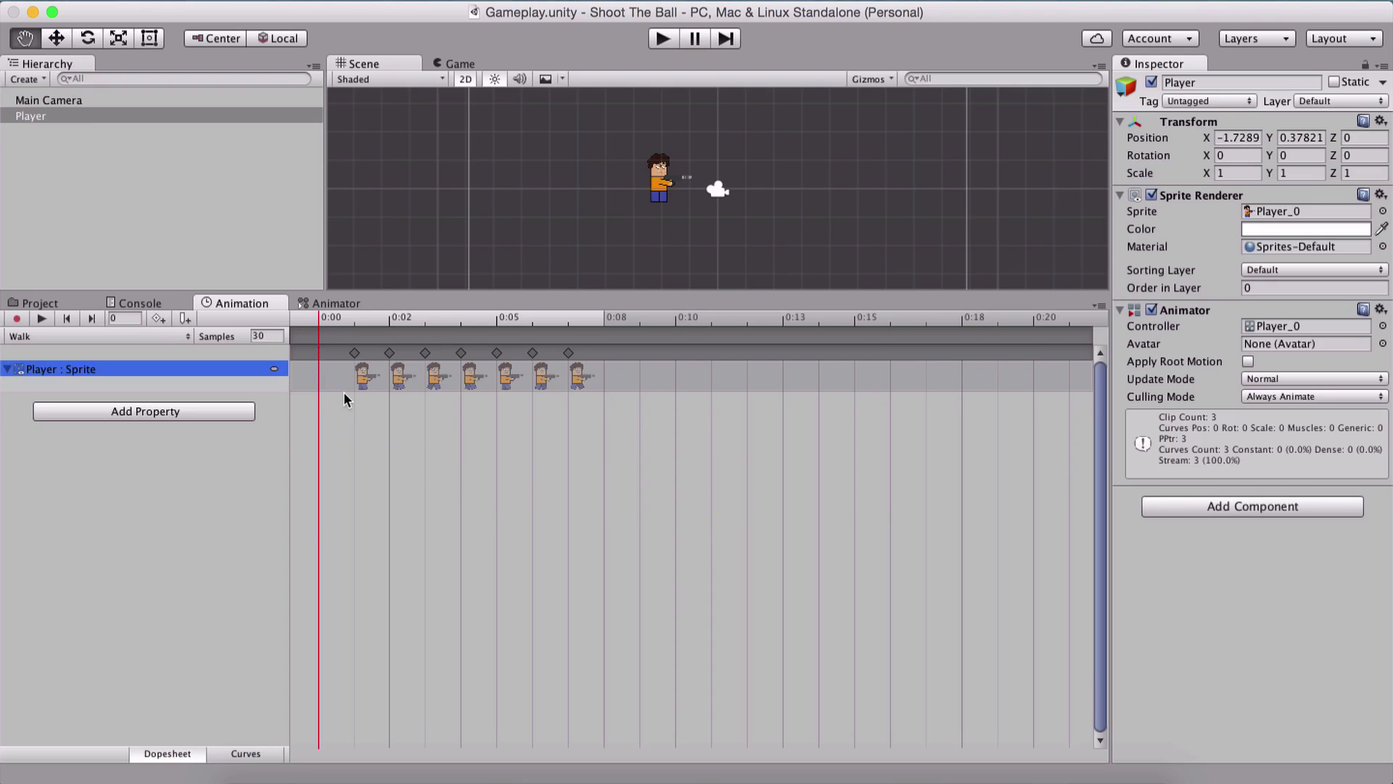
drag(640, 470, 302, 354)
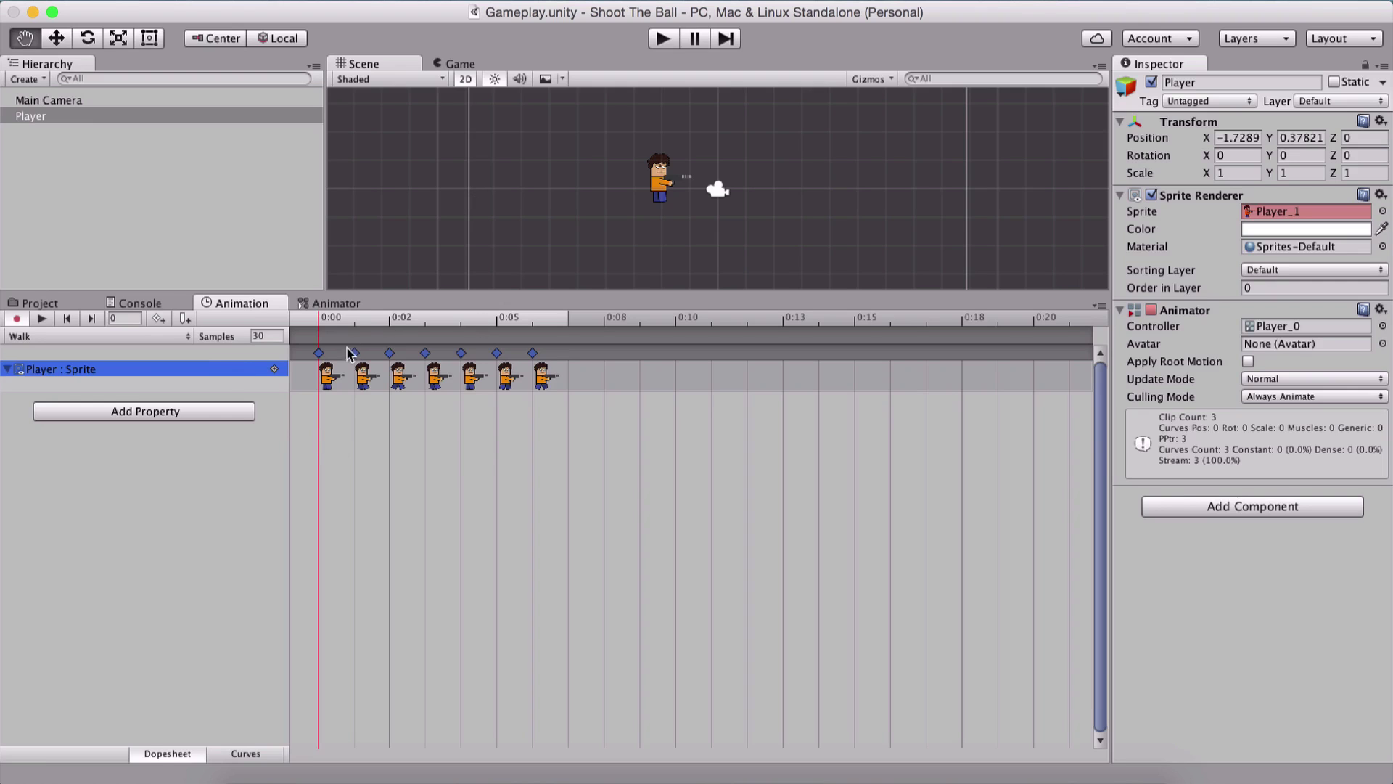
Step: Enlarge the scene area, play the game to preview the Walk animation, and stop it
drag(366, 294, 370, 540)
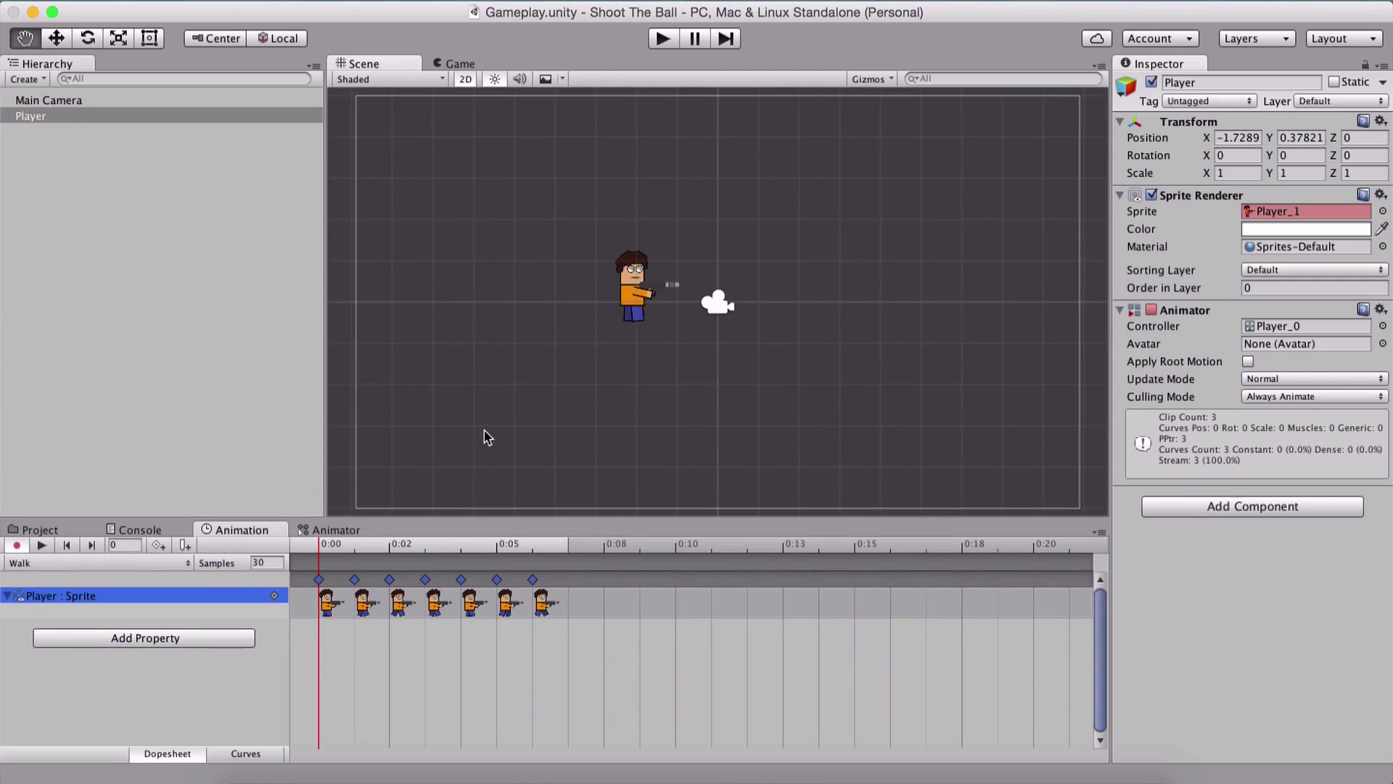
click(662, 38)
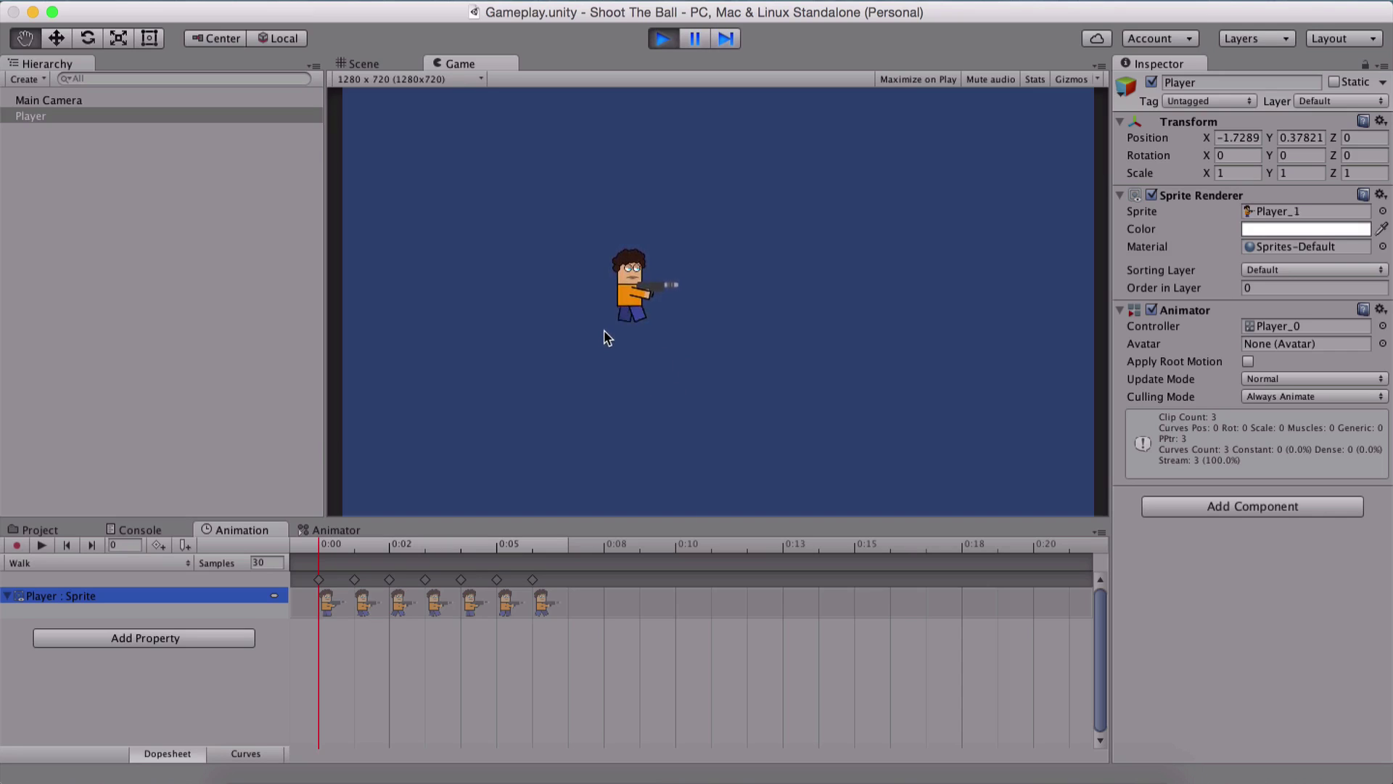
click(663, 39)
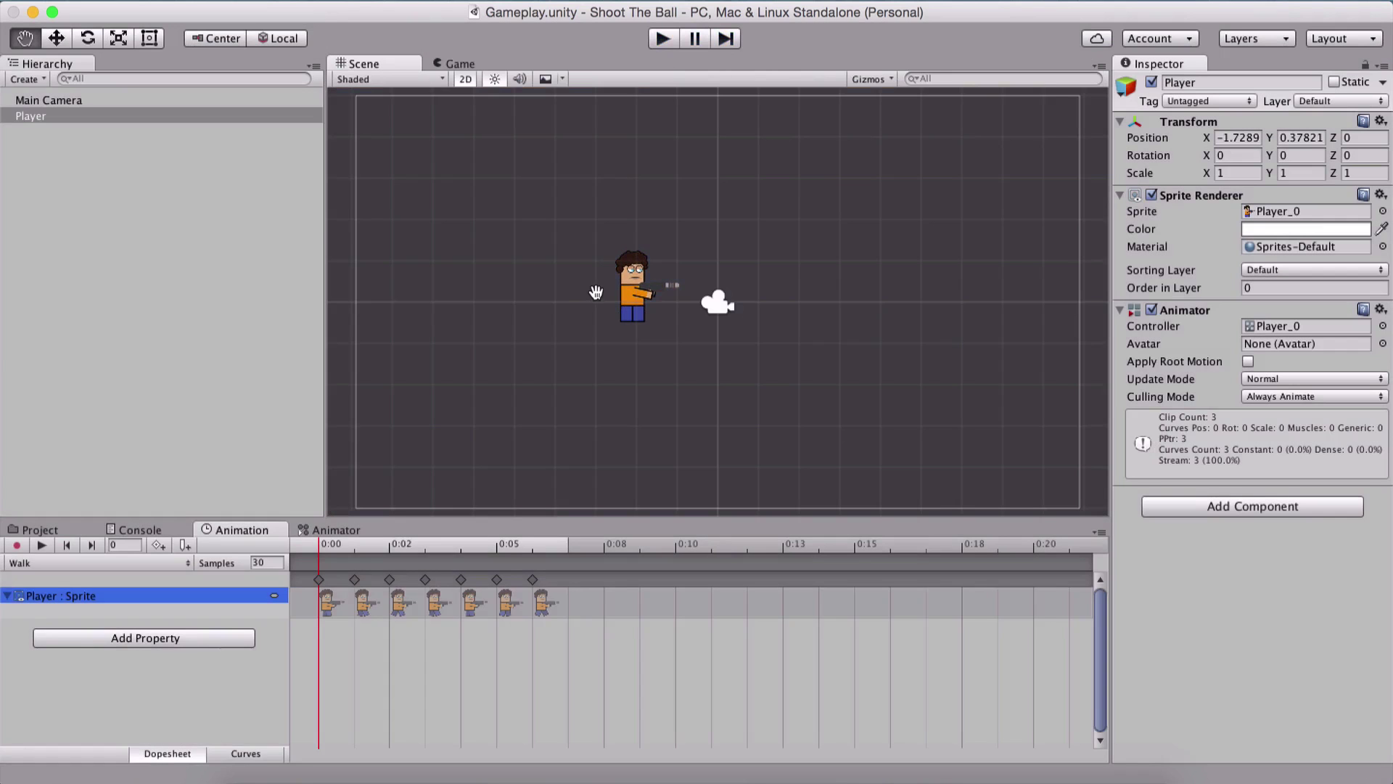
Step: Return to the Animator graph, enlarge its area, and move Entry and Player_ slightly further from the other states
click(330, 531)
drag(436, 521, 445, 404)
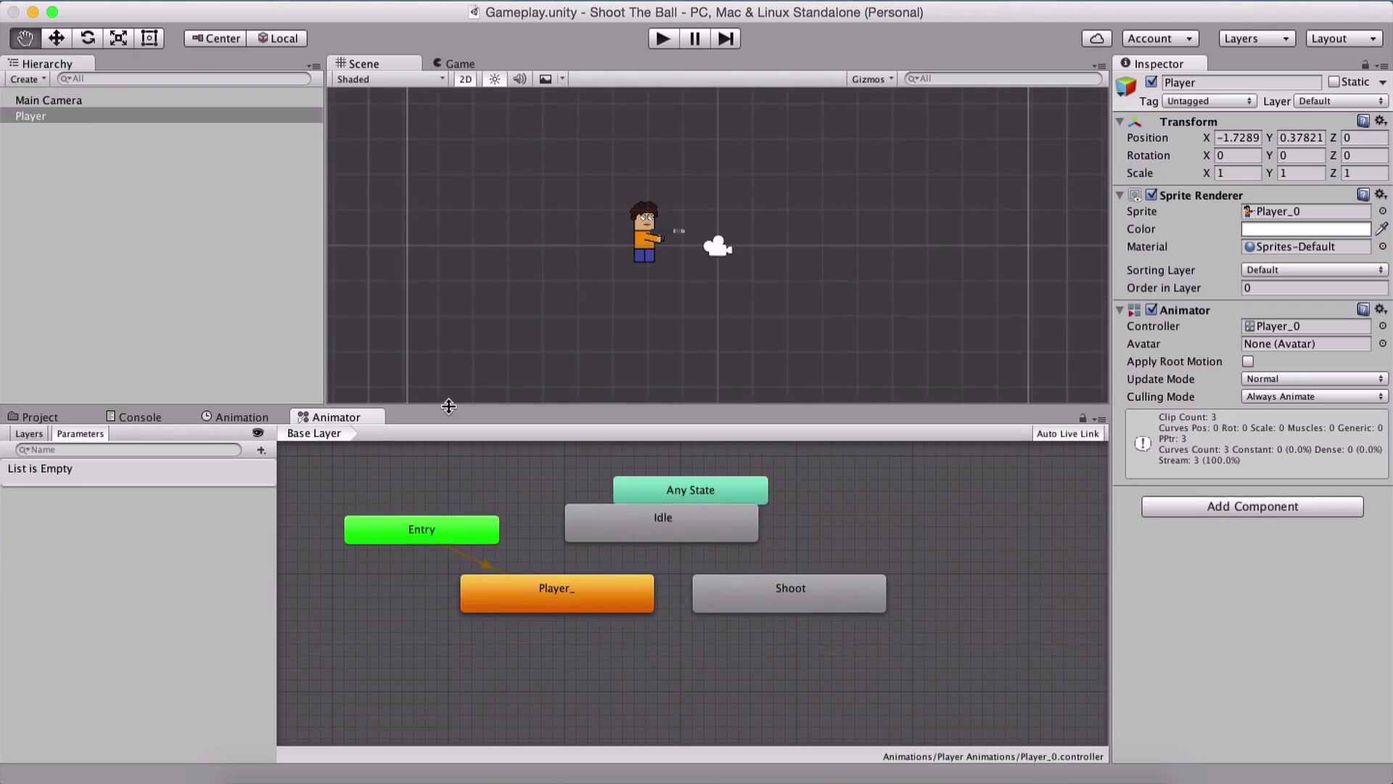
drag(433, 529, 398, 517)
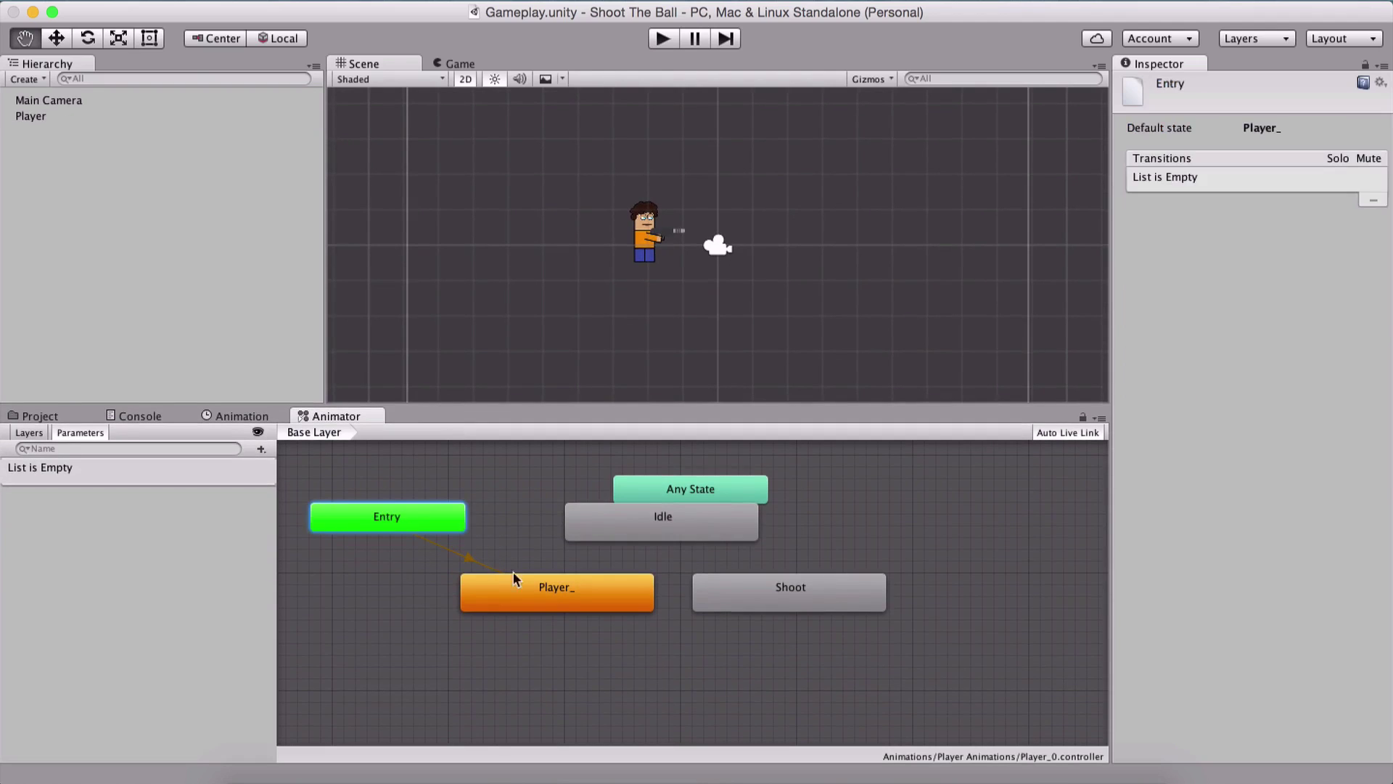
drag(549, 589, 537, 590)
Step: Rename the default Player_ state as Walk
click(711, 594)
click(536, 598)
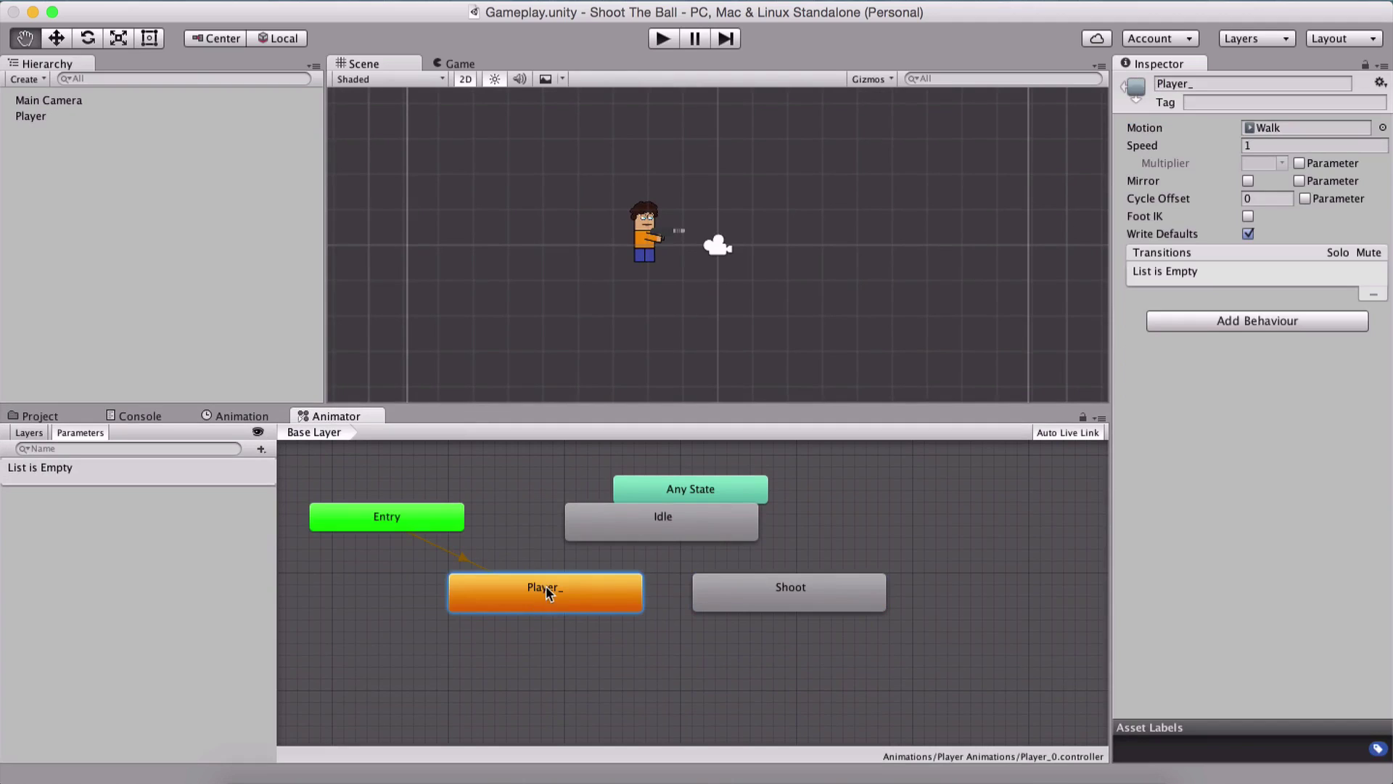
click(1169, 85)
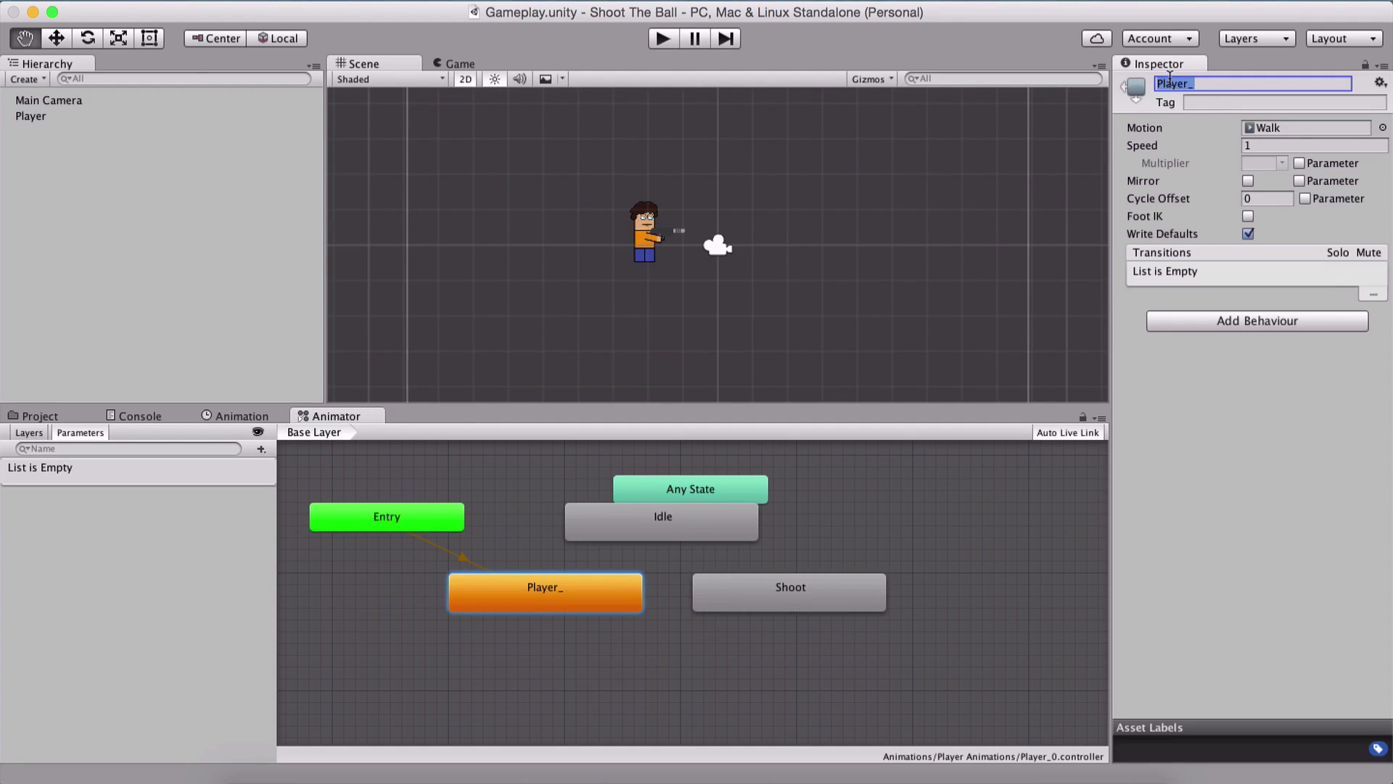
text(Walk)
middle_drag(684, 616, 659, 597)
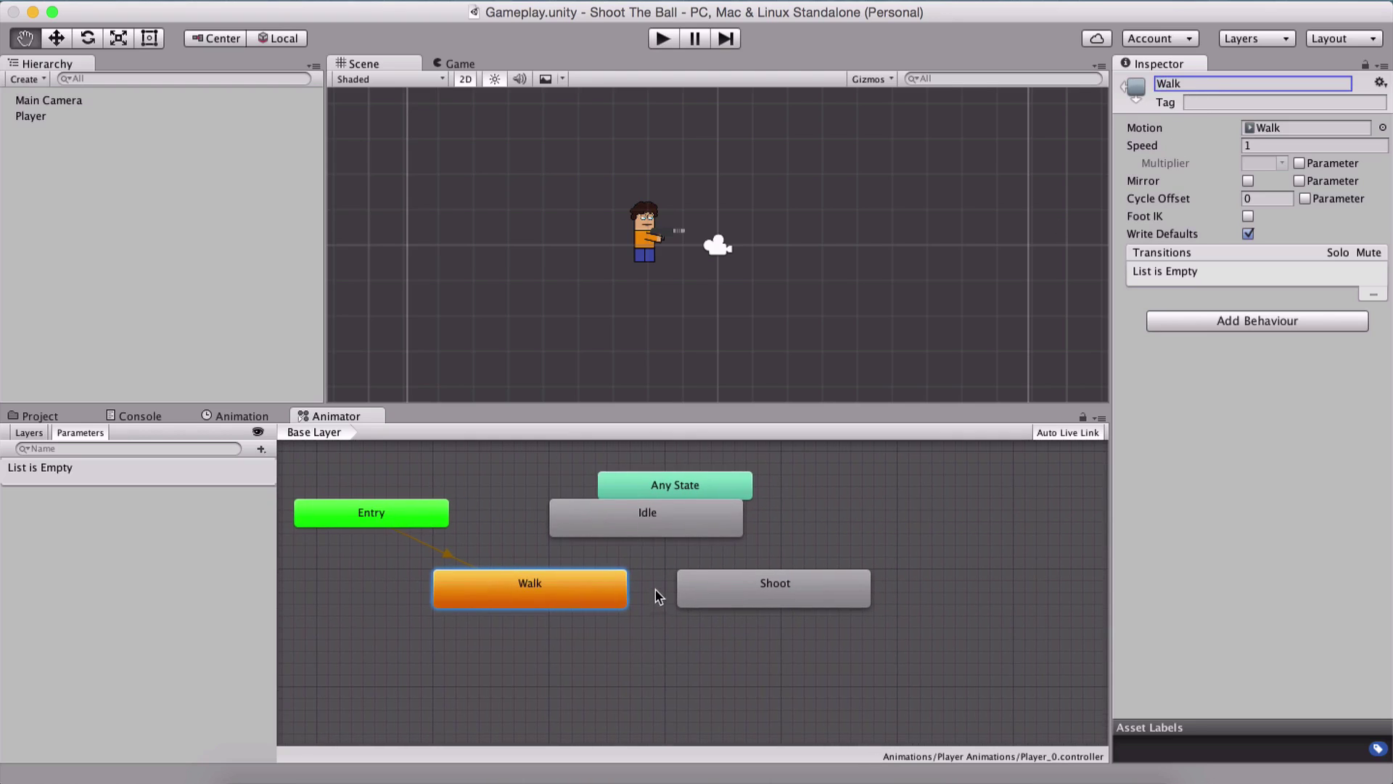
right_click(627, 524)
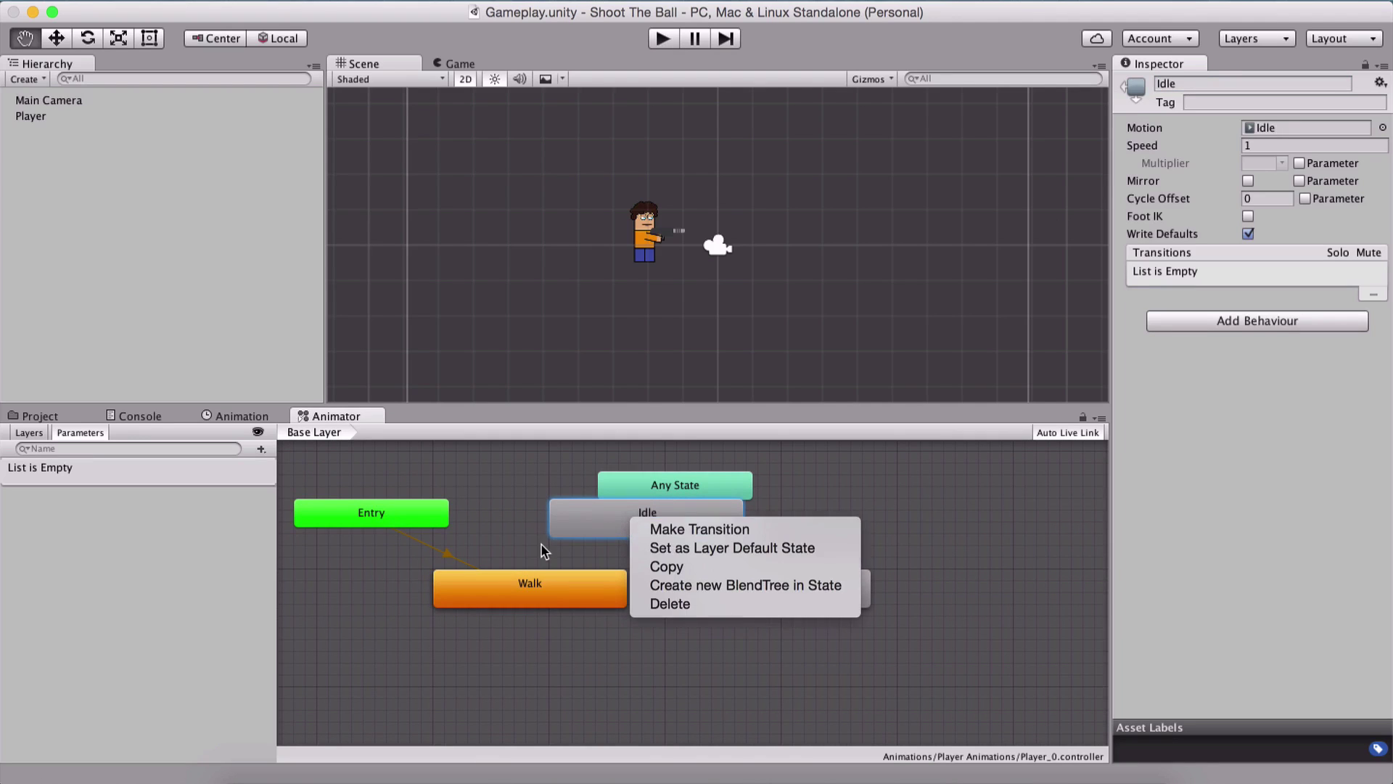
click(576, 533)
right_click(590, 516)
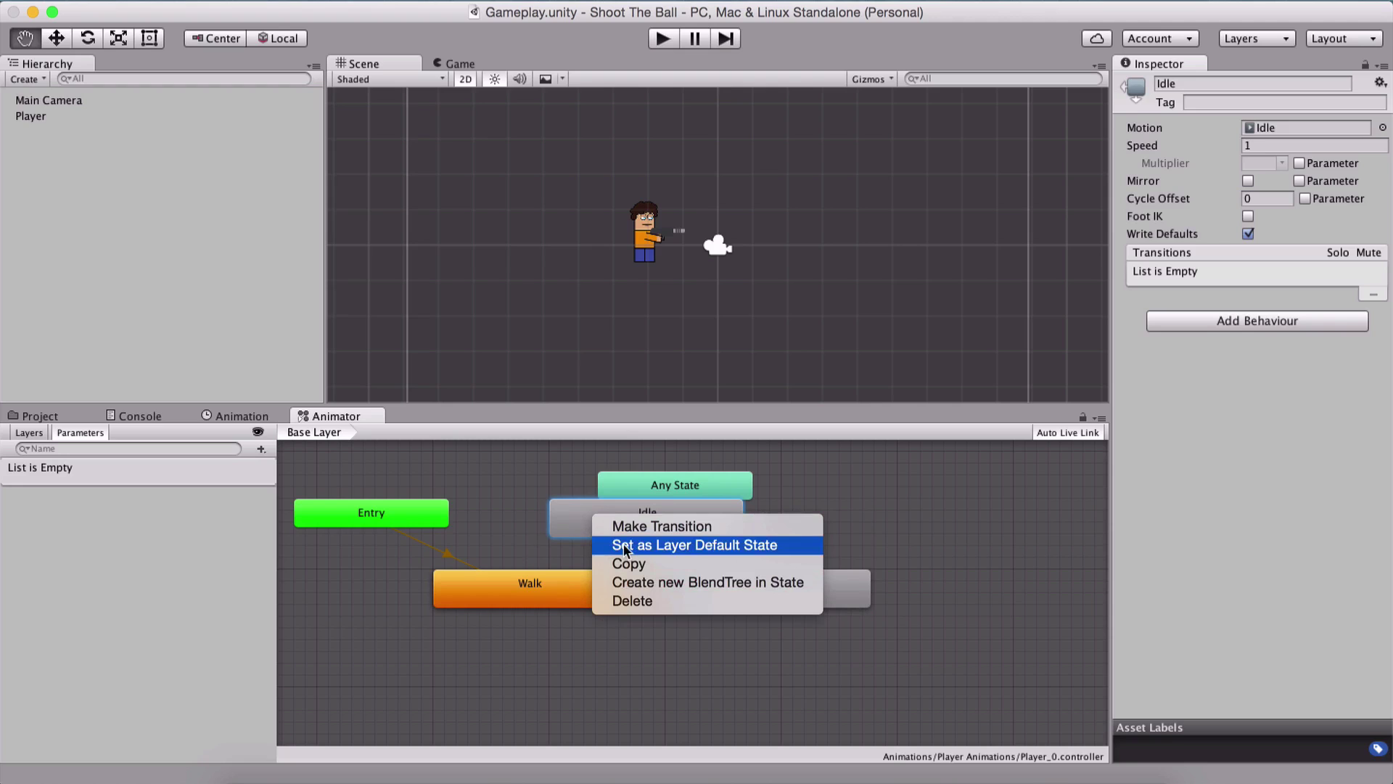
click(480, 498)
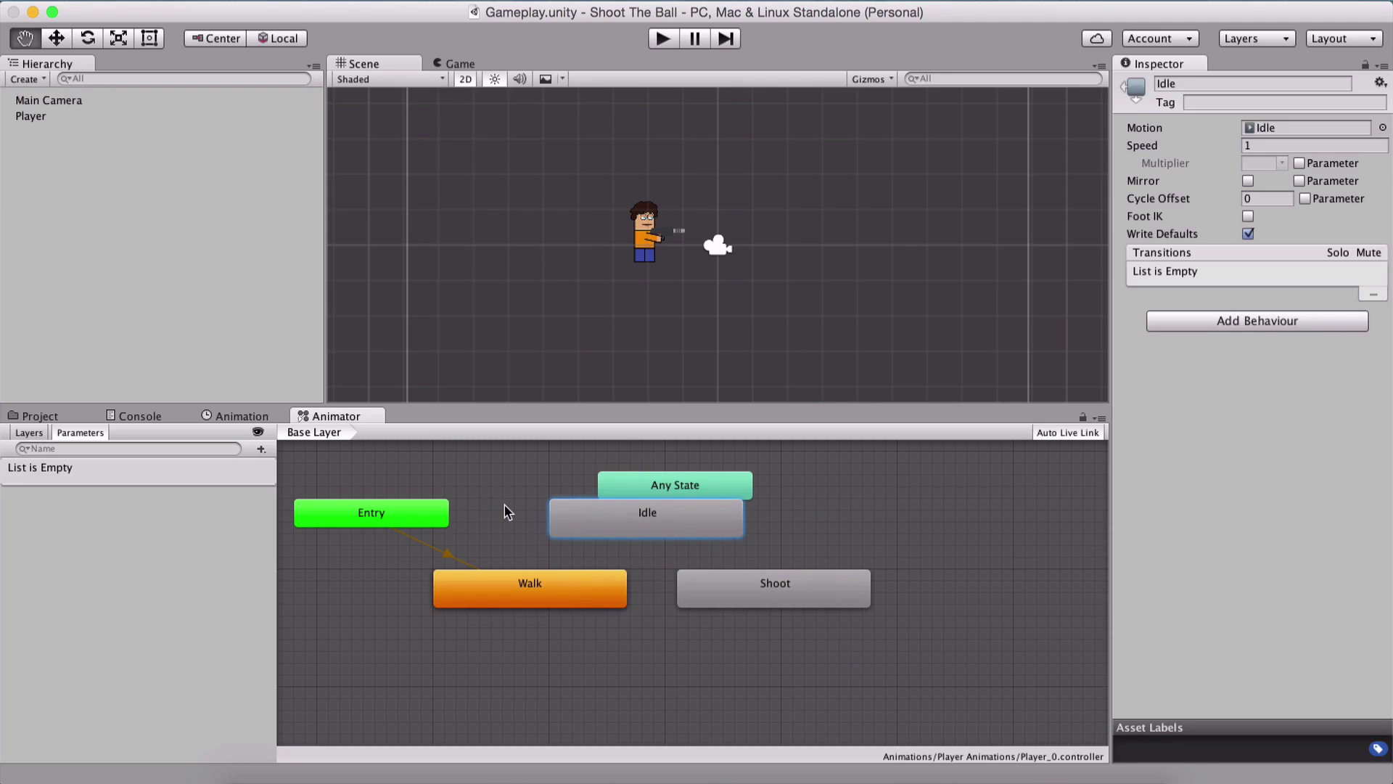
Step: Play the game to check which animation runs with Walk as the default state, and stop it
click(662, 39)
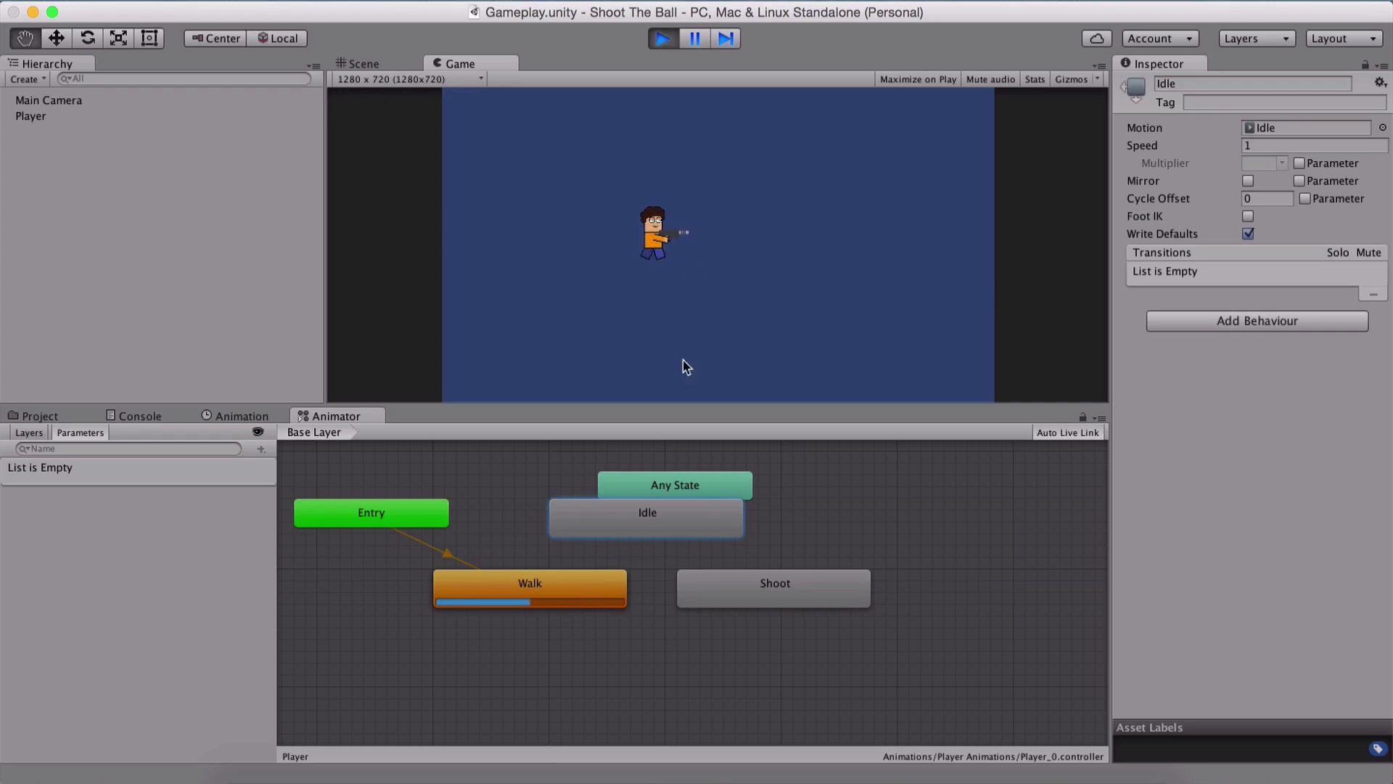
click(662, 40)
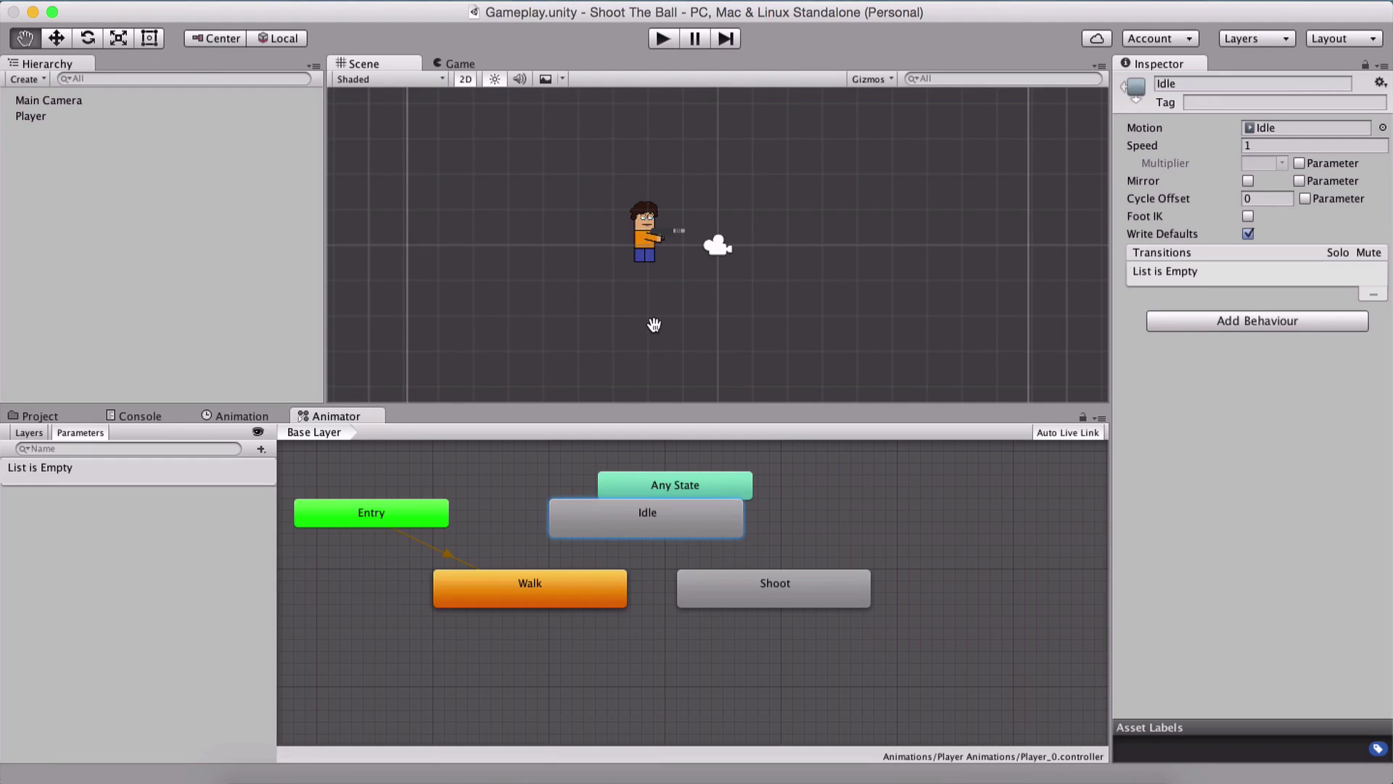
Step: Set the Idle state as the layer default state and play the game to test it
right_click(577, 518)
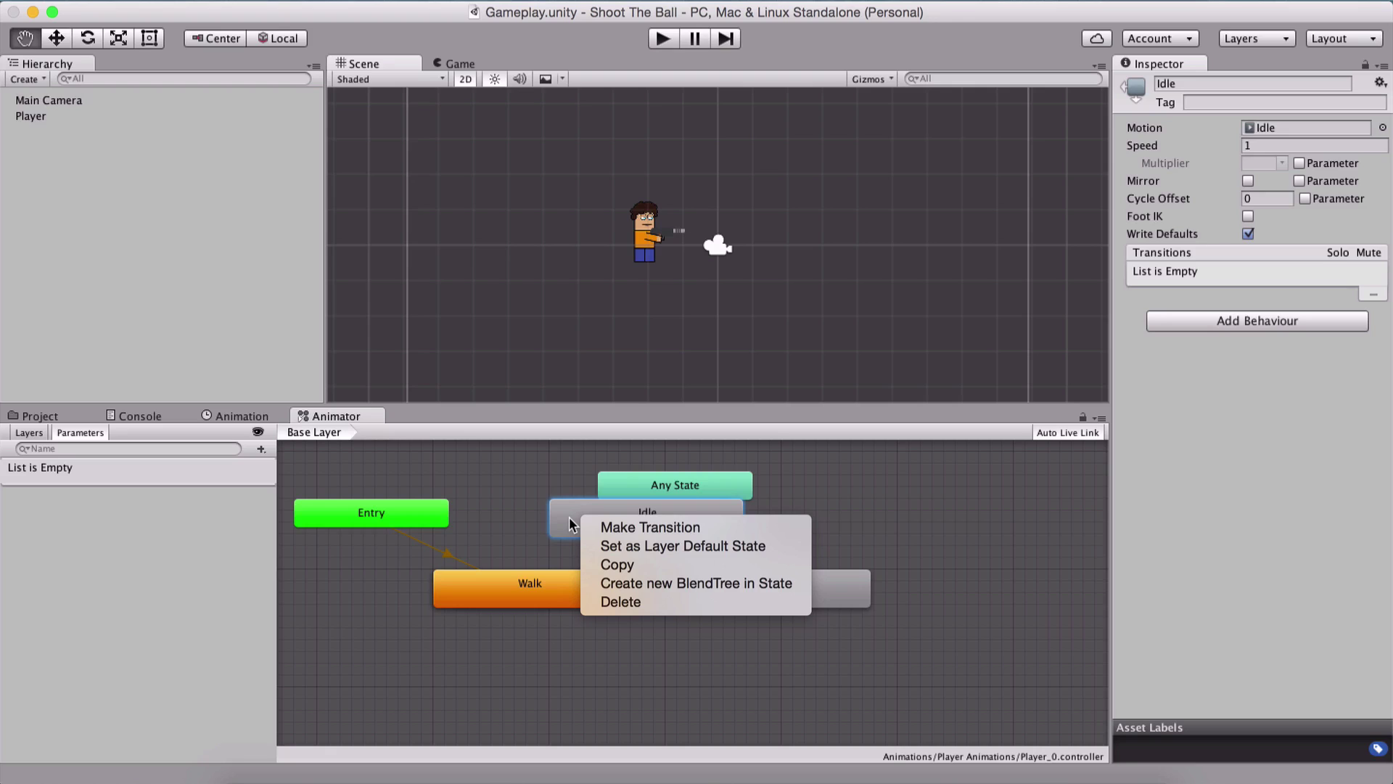
click(611, 545)
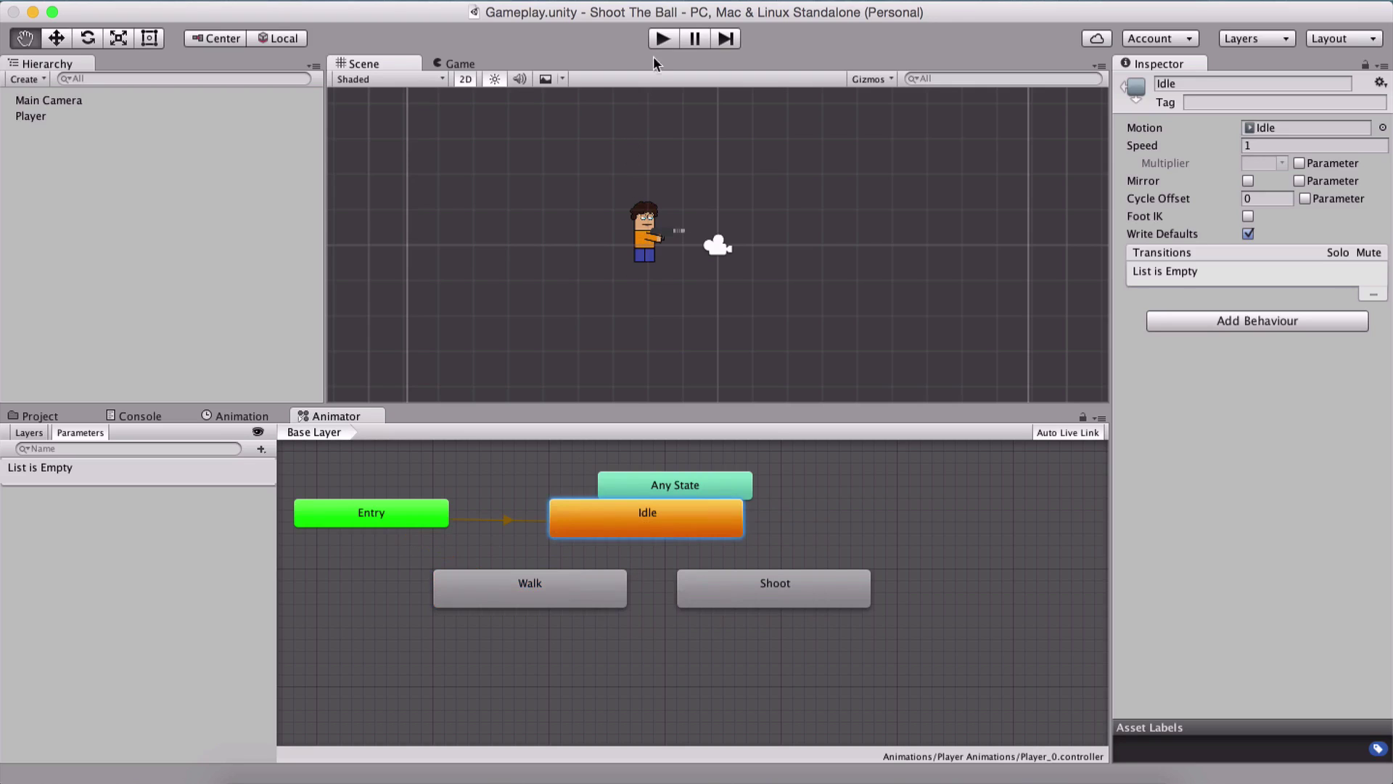
click(662, 39)
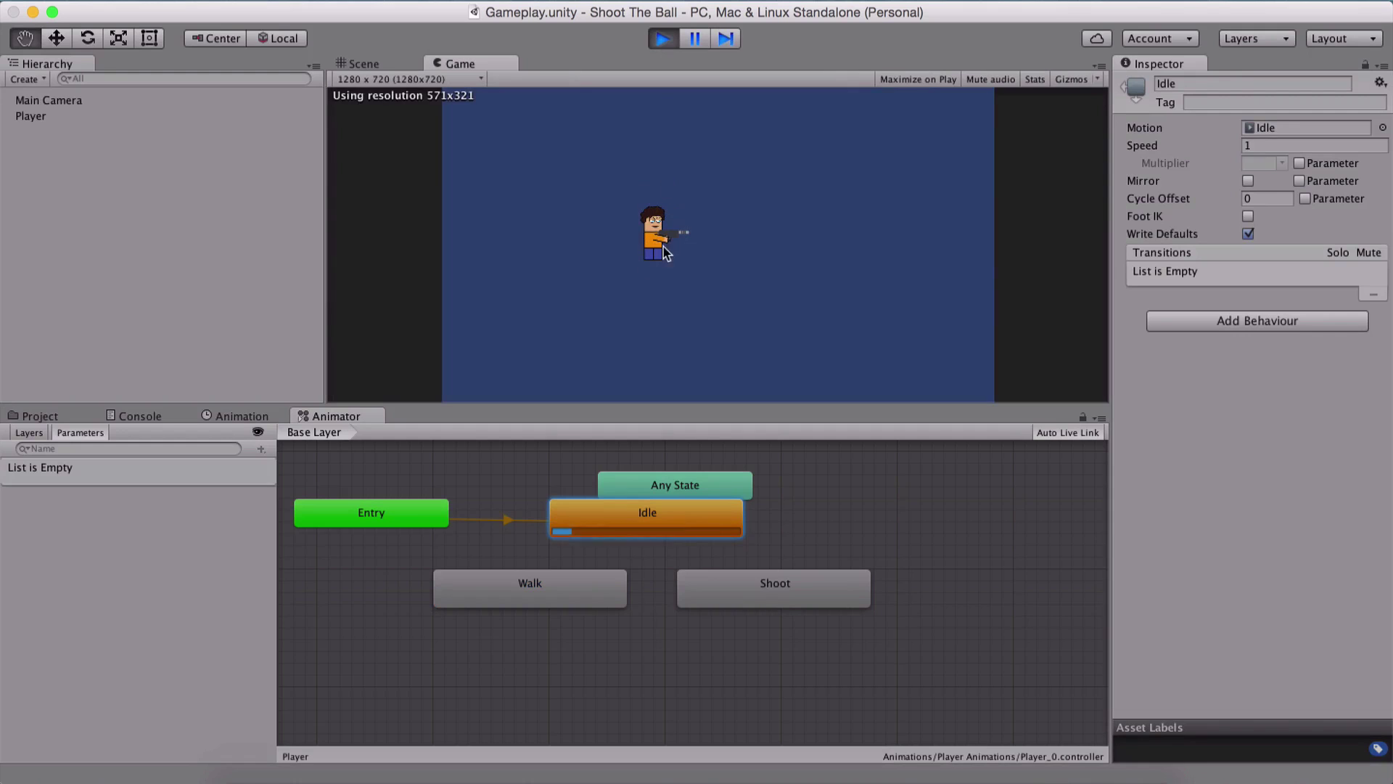
Step: Stop the game and move the Shoot and Walk states slightly lower in the Animator graph
click(662, 37)
drag(746, 603, 770, 626)
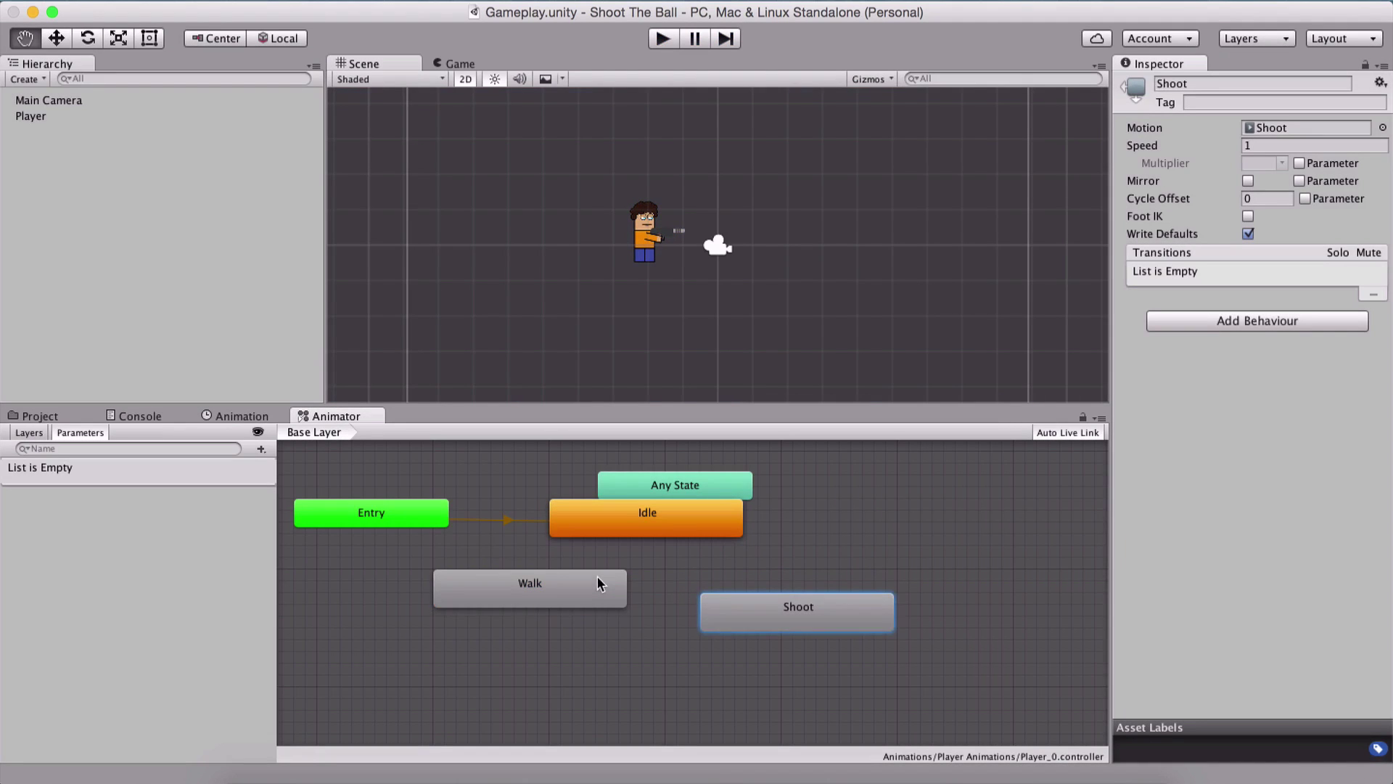
drag(598, 576, 598, 587)
scroll(610, 569, up, 2)
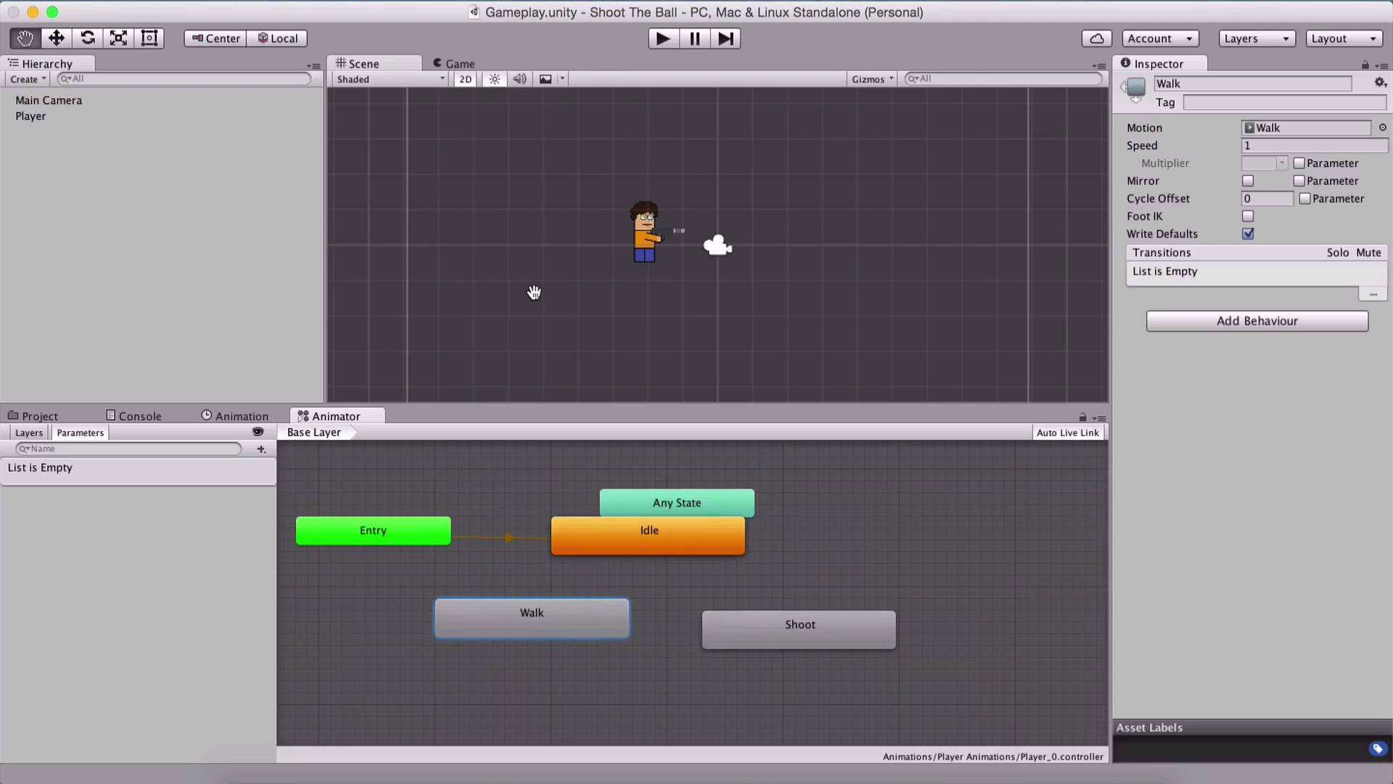
Step: Set the Walk state as the layer default state, play the game to check the walking animation, and stop it
right_click(512, 629)
click(546, 644)
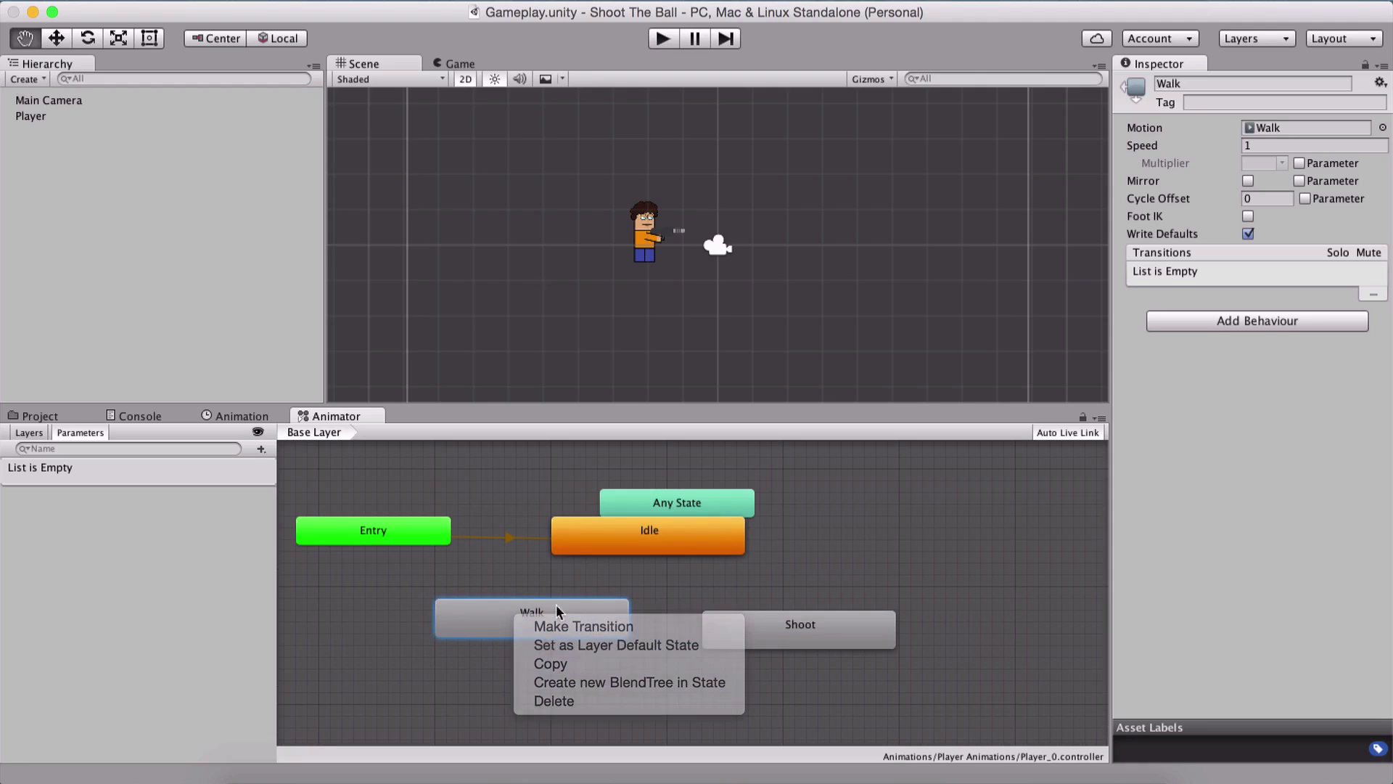
click(662, 39)
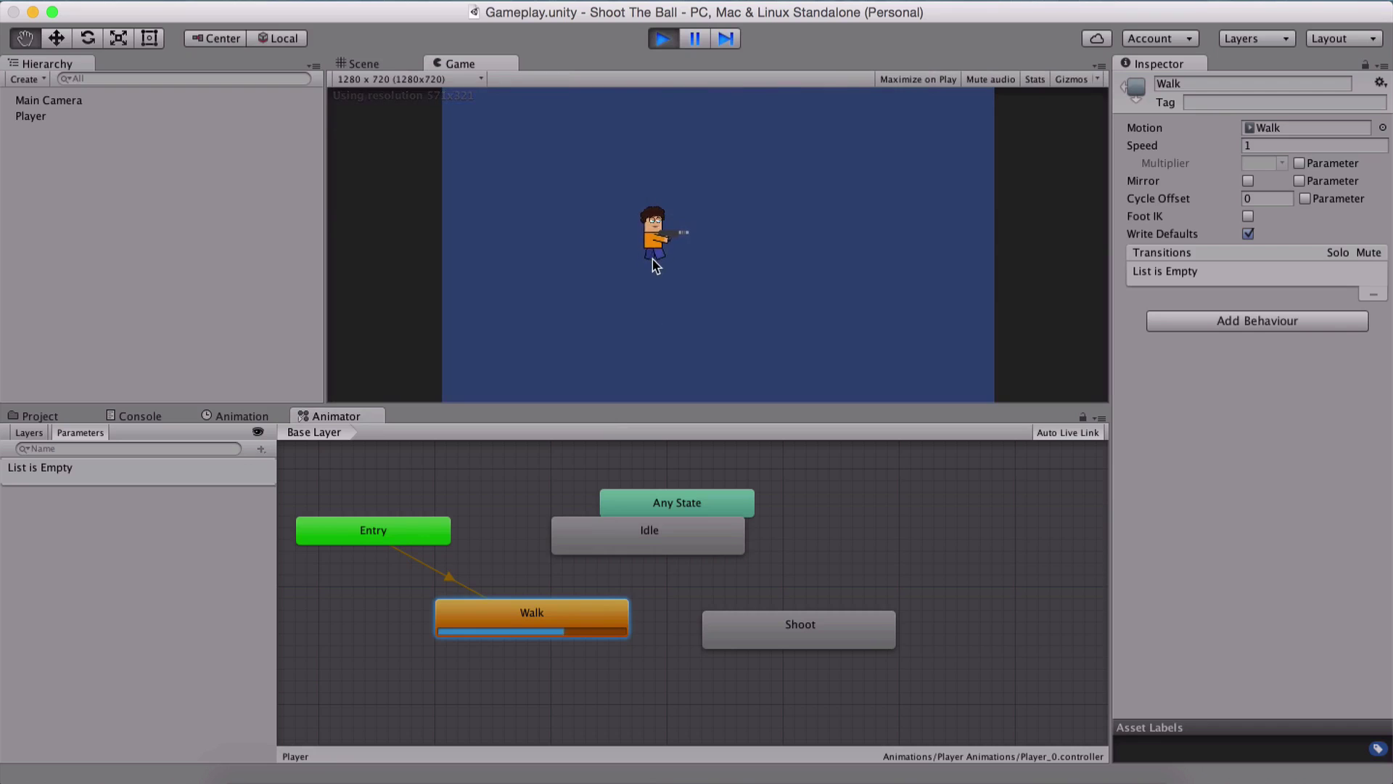
click(660, 40)
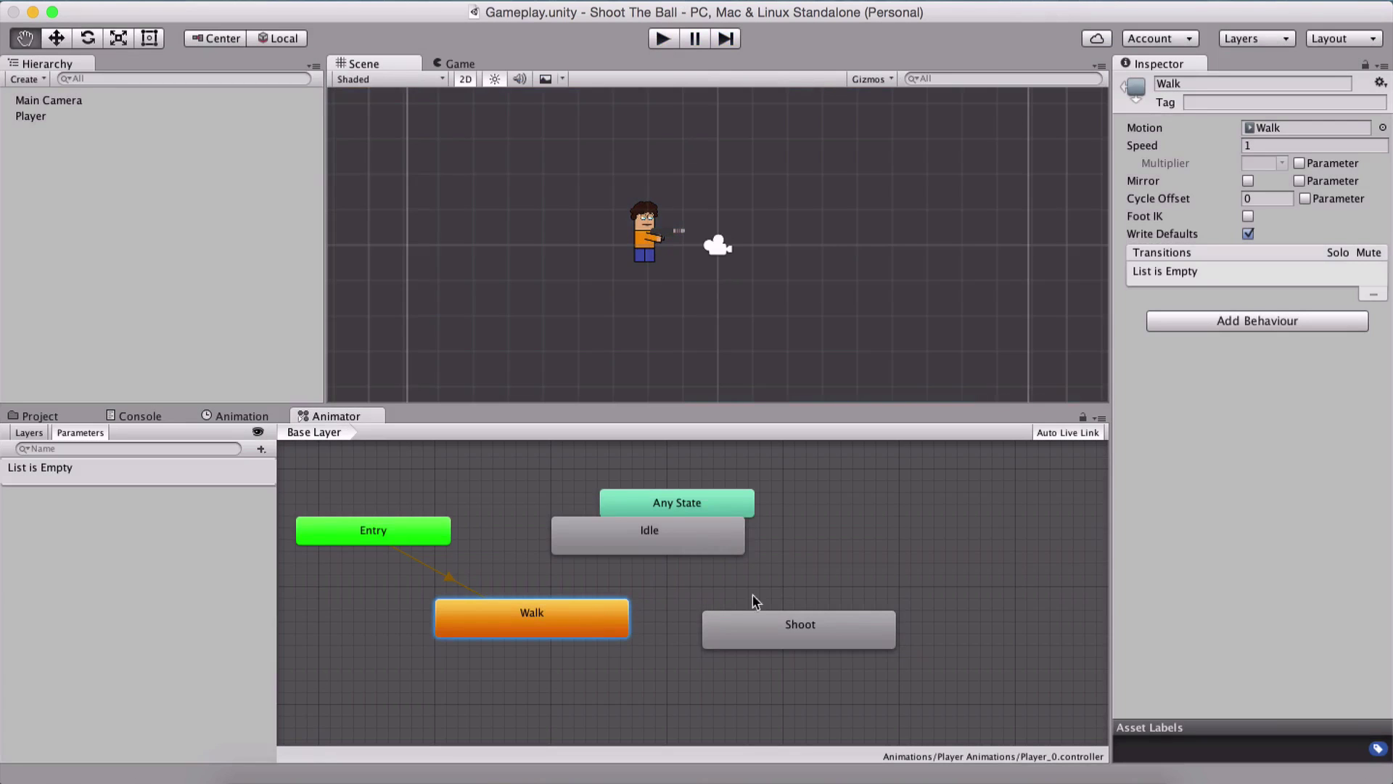
Step: Set the Walk state's speed to 0.5
click(1279, 147)
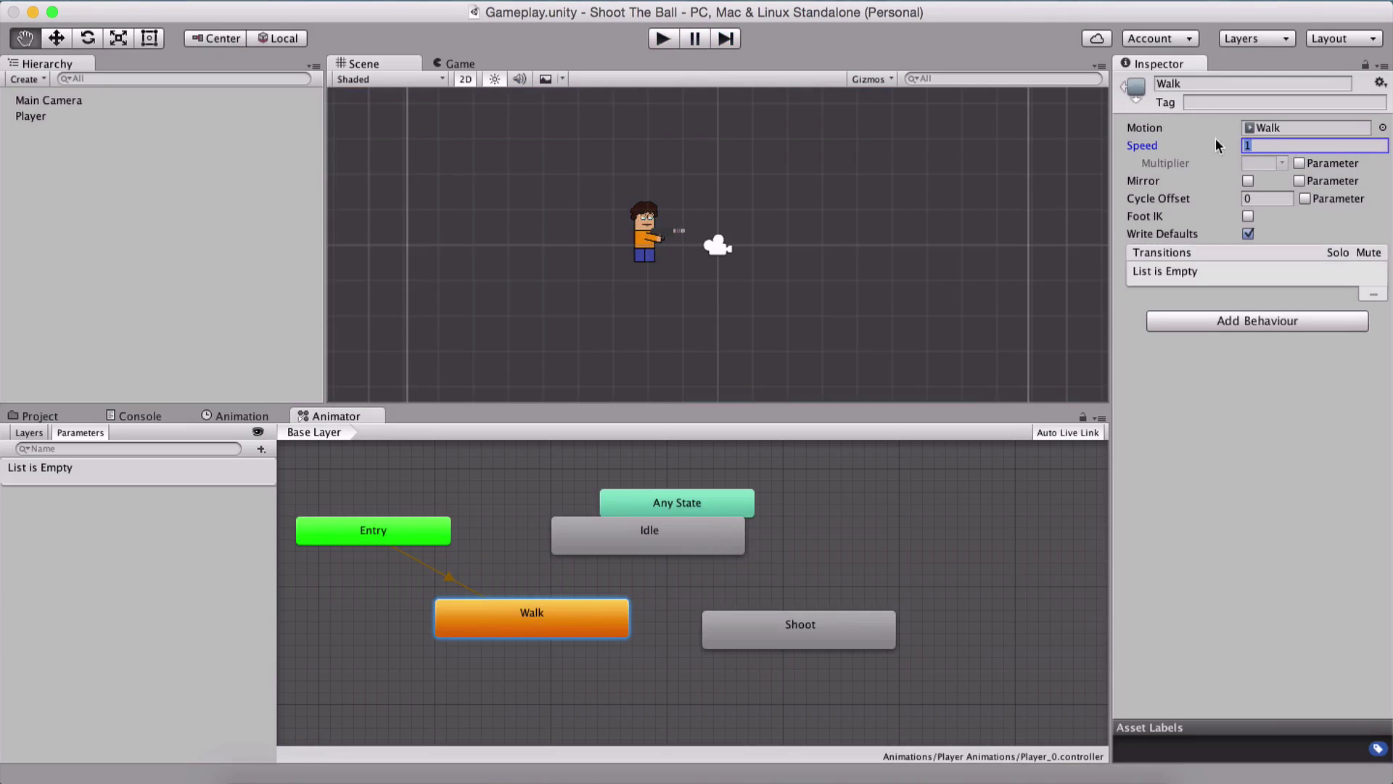
click(1285, 143)
text(.5)
click(1213, 439)
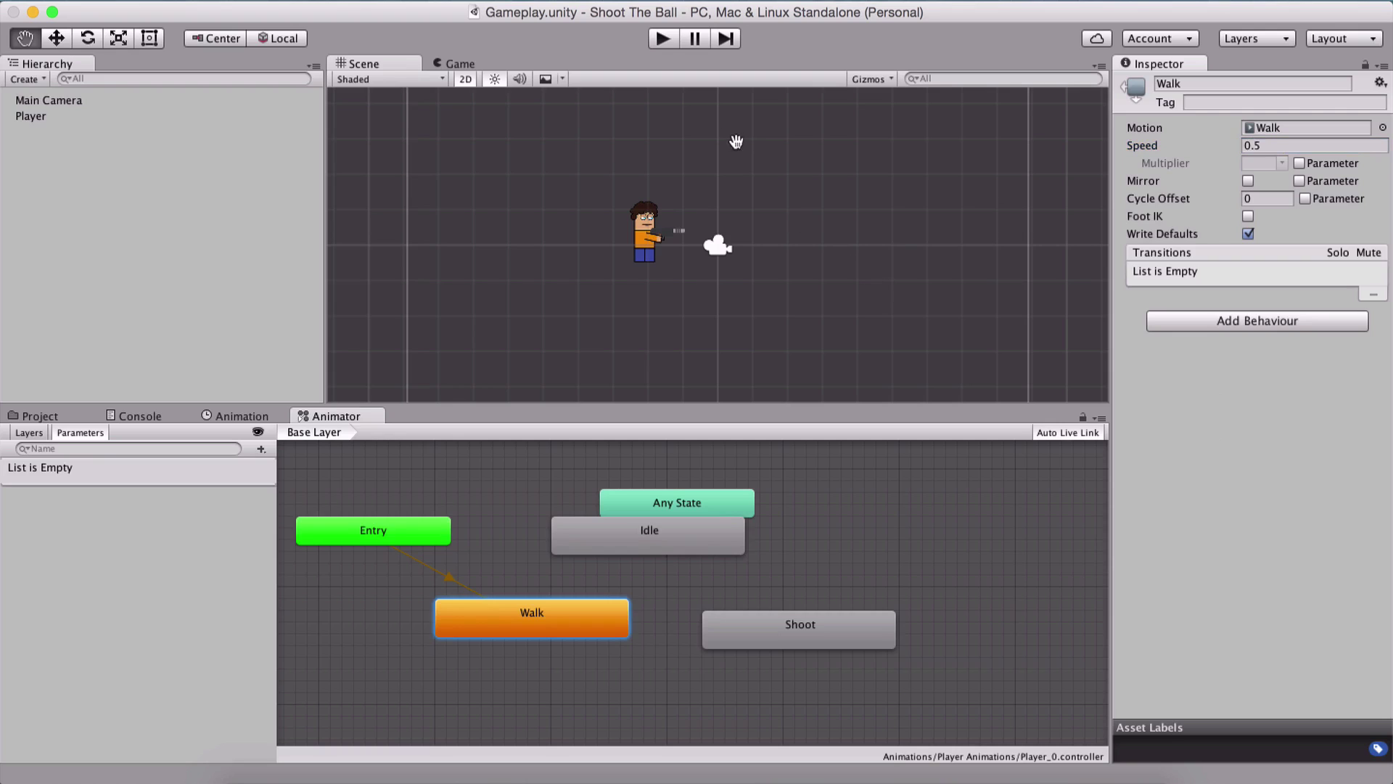
click(1272, 145)
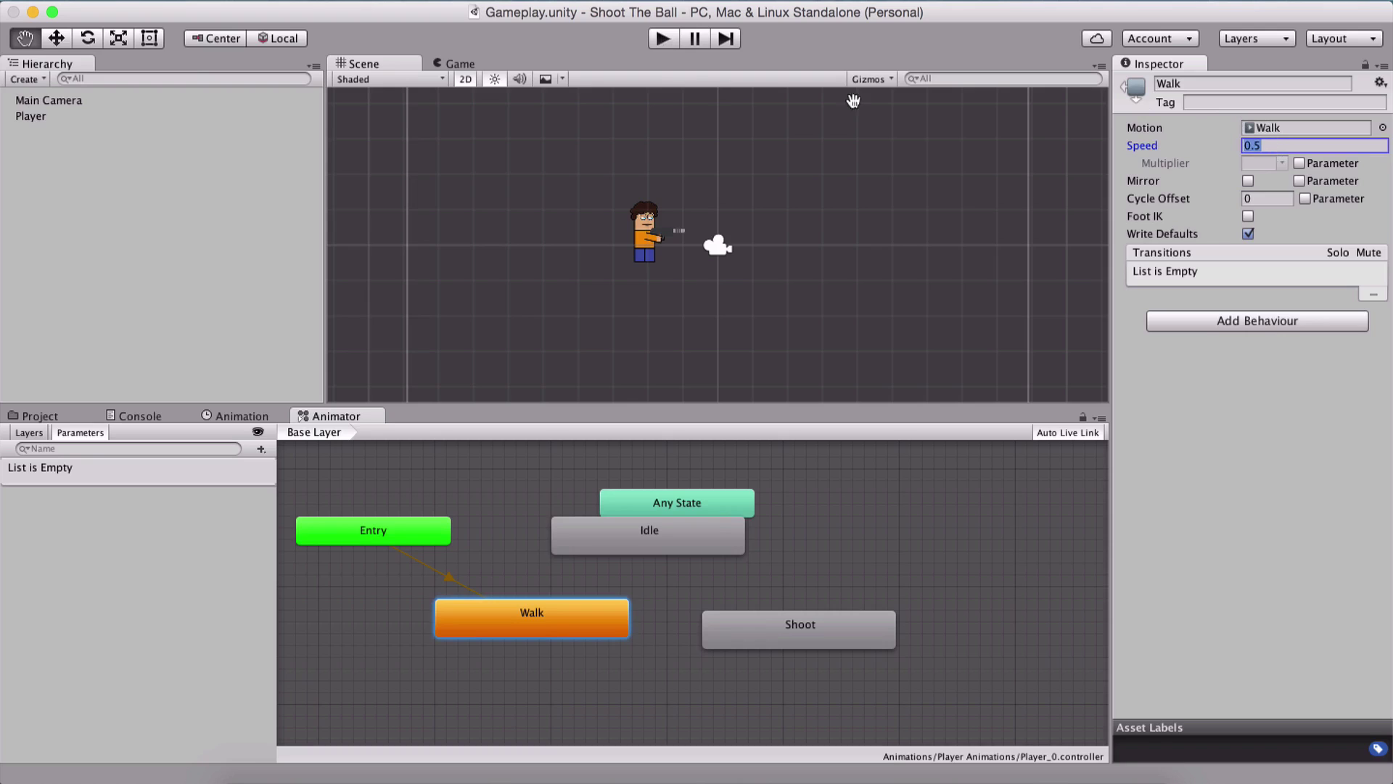
Step: Play the game, try a Walk state speed of 3.18 while it runs, and stop it
click(662, 37)
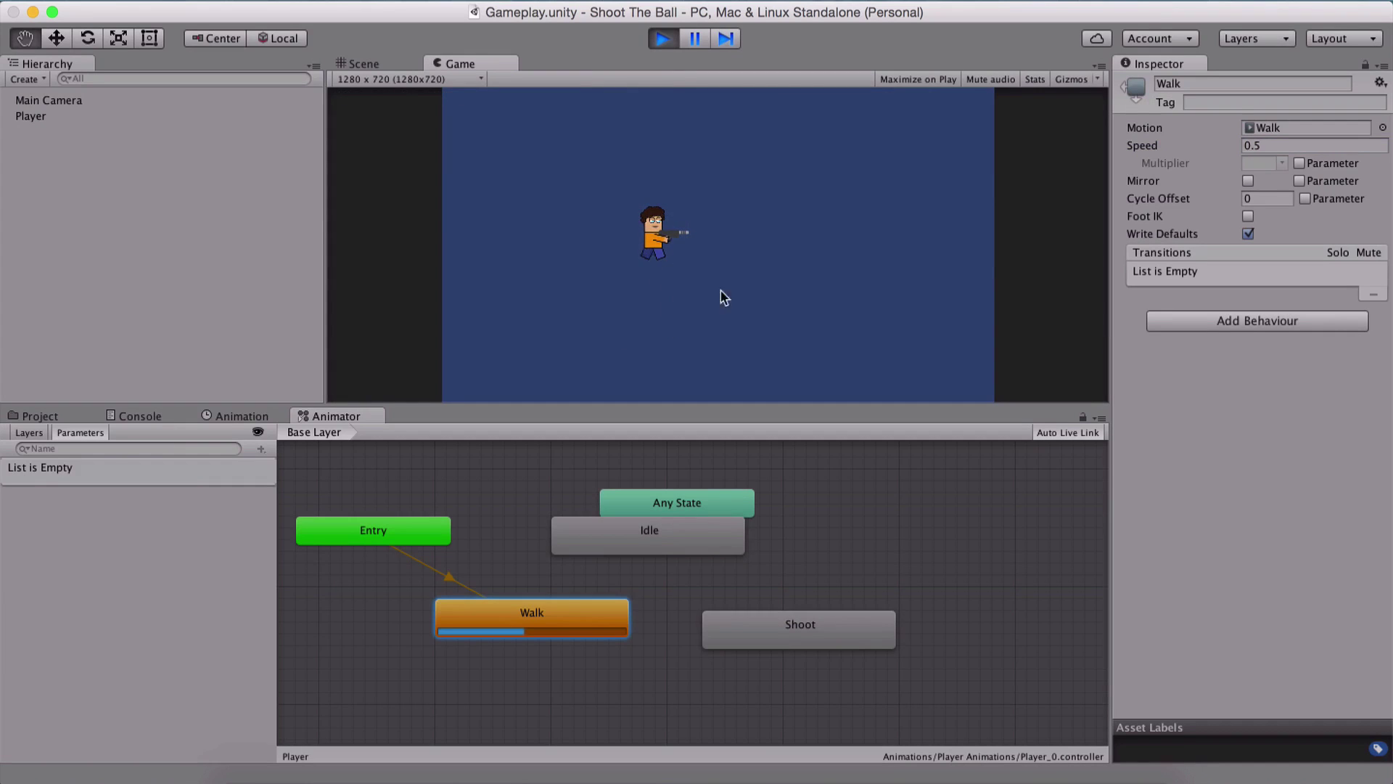
drag(1187, 145, 1204, 146)
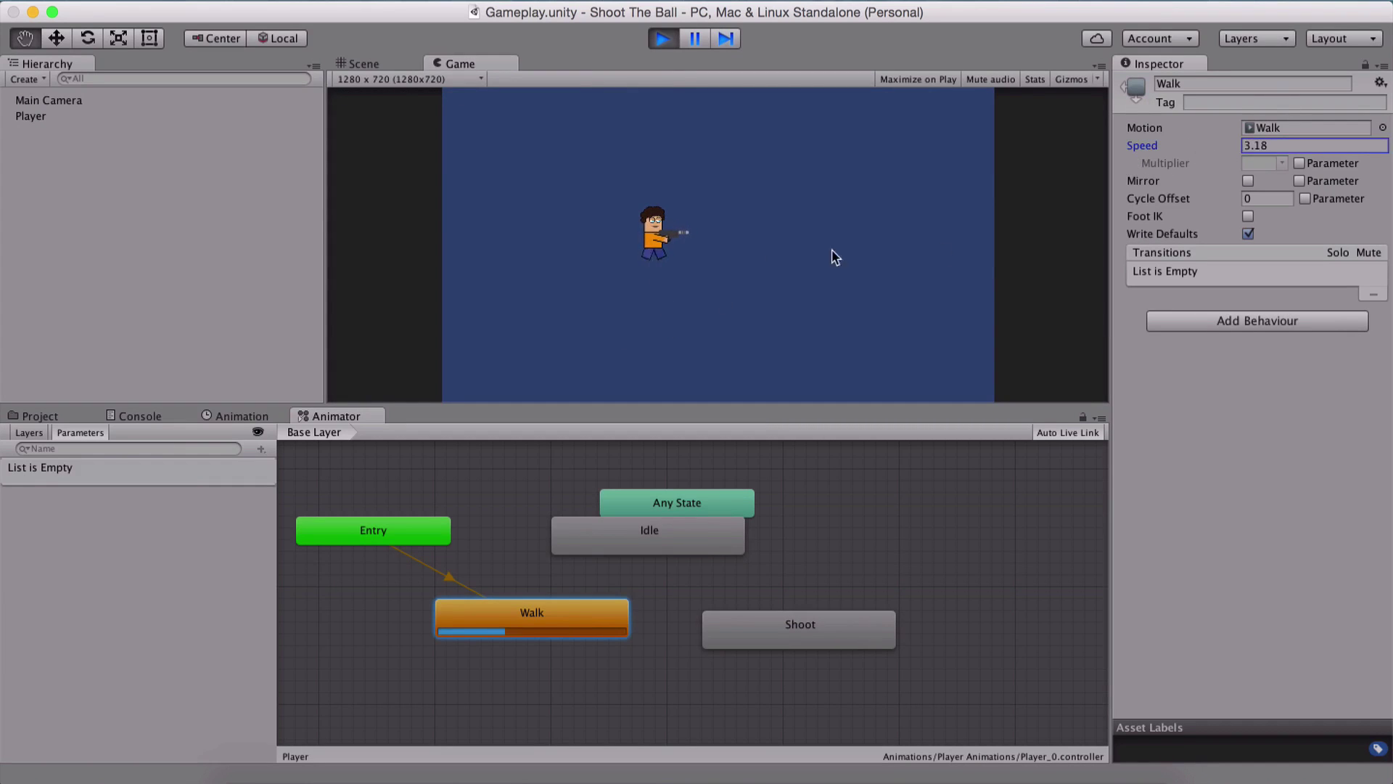
click(662, 40)
Step: Restore the Walk state's speed to 0.5
click(1291, 146)
key(BackSpace)
text(.5)
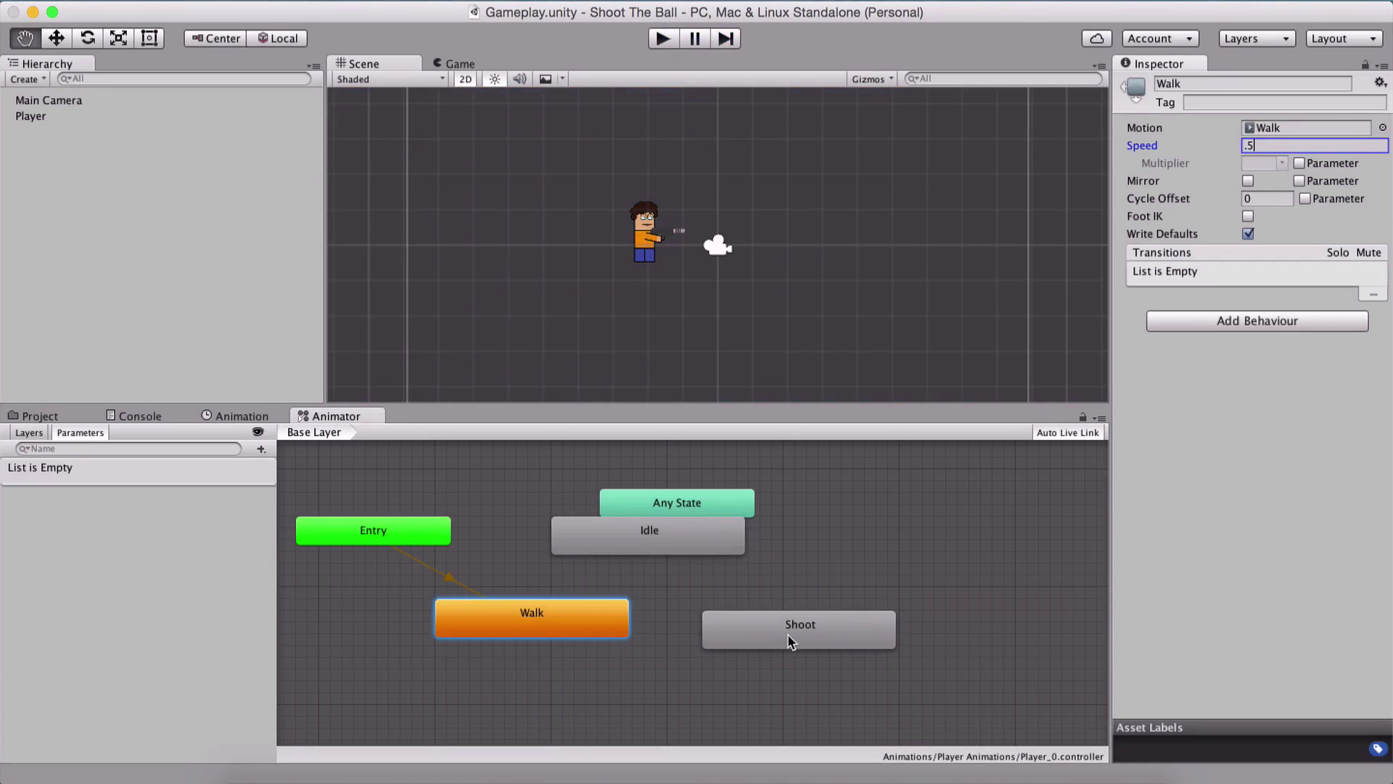
Step: Align the Shoot state with the Walk state in the graph and set its speed to 1.7
drag(788, 635, 766, 619)
click(1261, 144)
text(1.7)
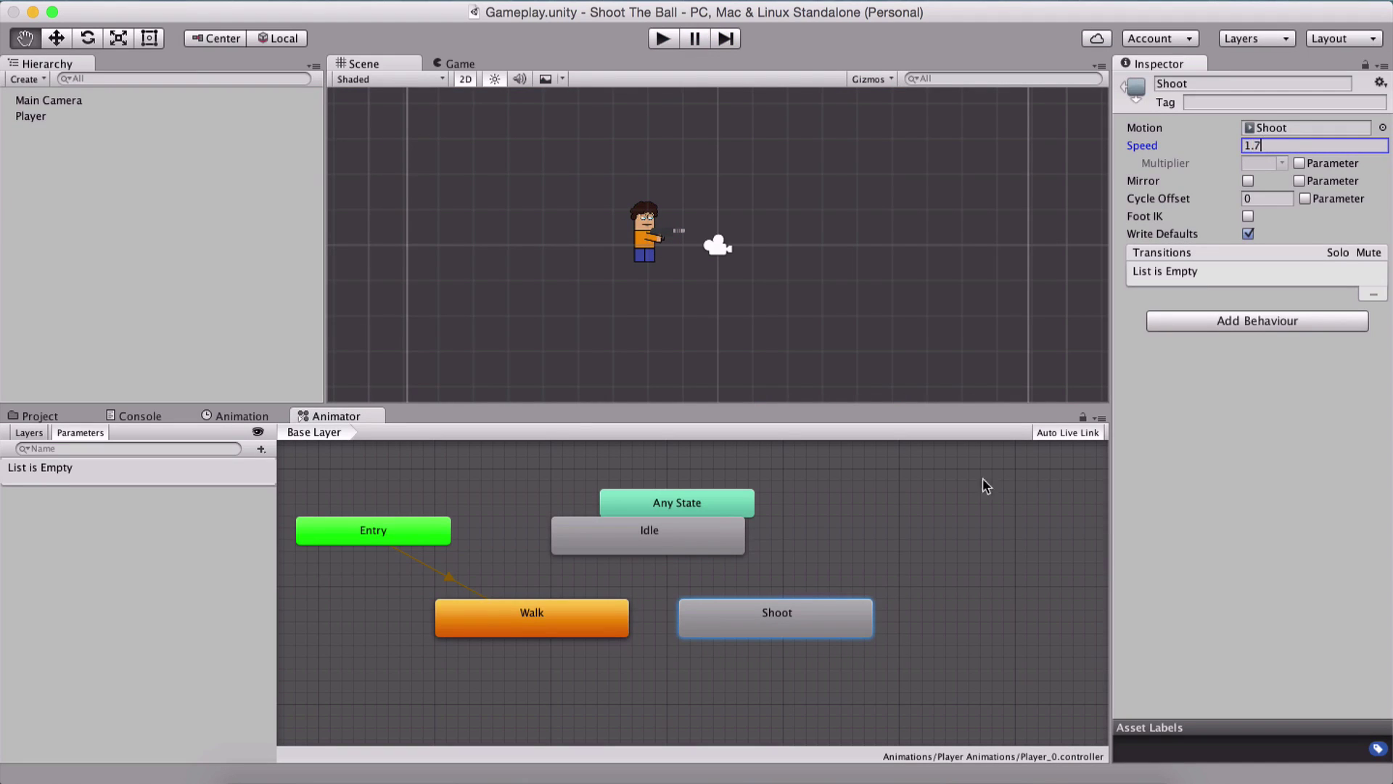
Step: Set the Idle state as the layer default state again and shift the Shoot state slightly away from Walk
right_click(679, 541)
click(687, 563)
mouse_move(819, 557)
middle_down()
mouse_move(858, 564)
mouse_move(832, 558)
middle_up()
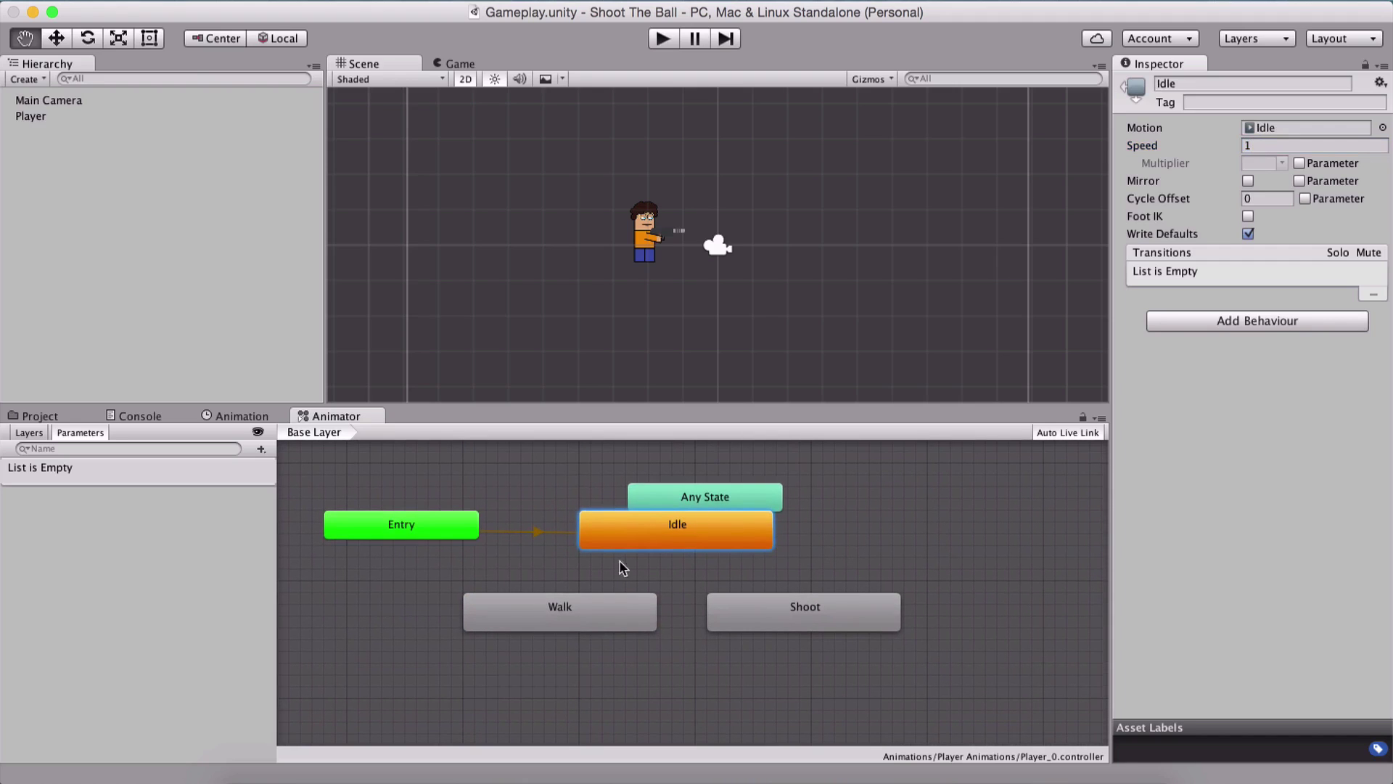
drag(722, 608, 733, 608)
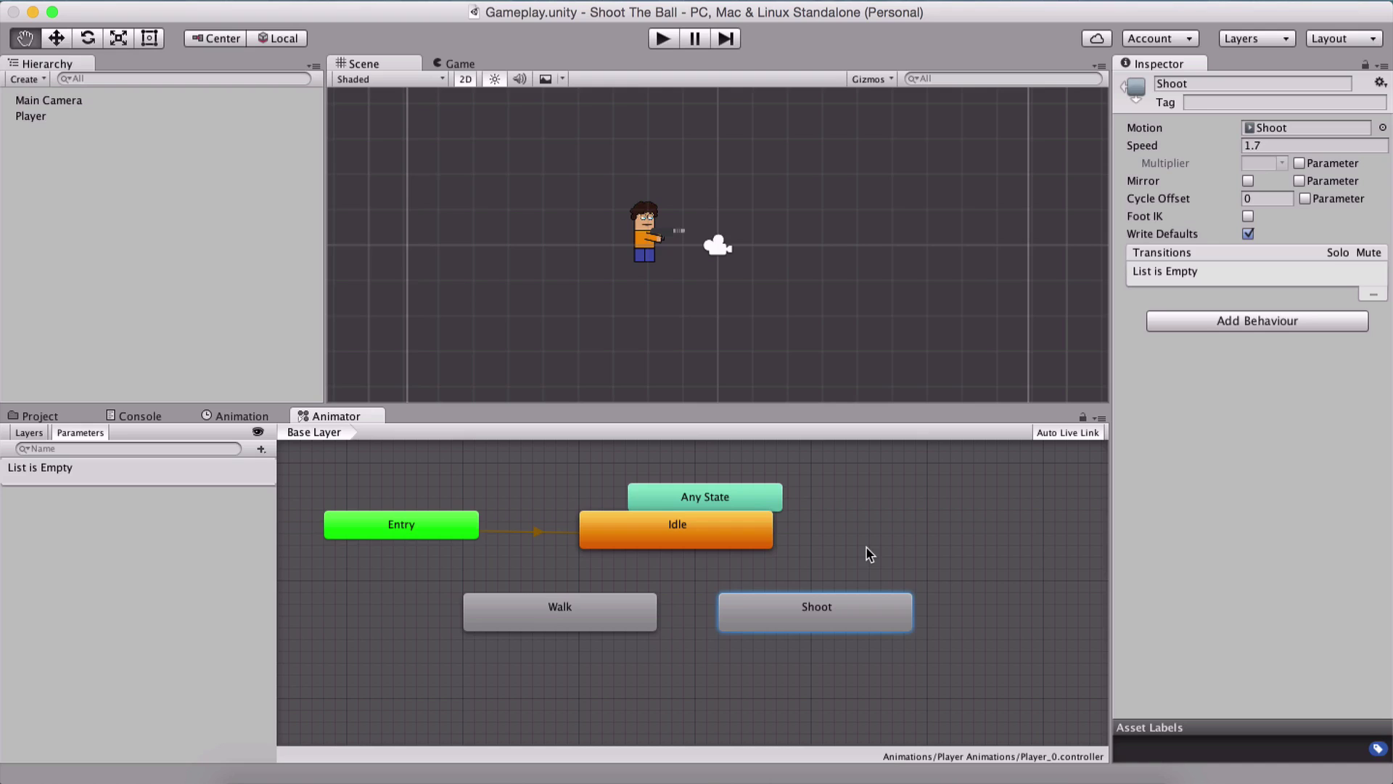
Step: Check the Animator's layers, and add a Bool parameter named Walk
click(28, 433)
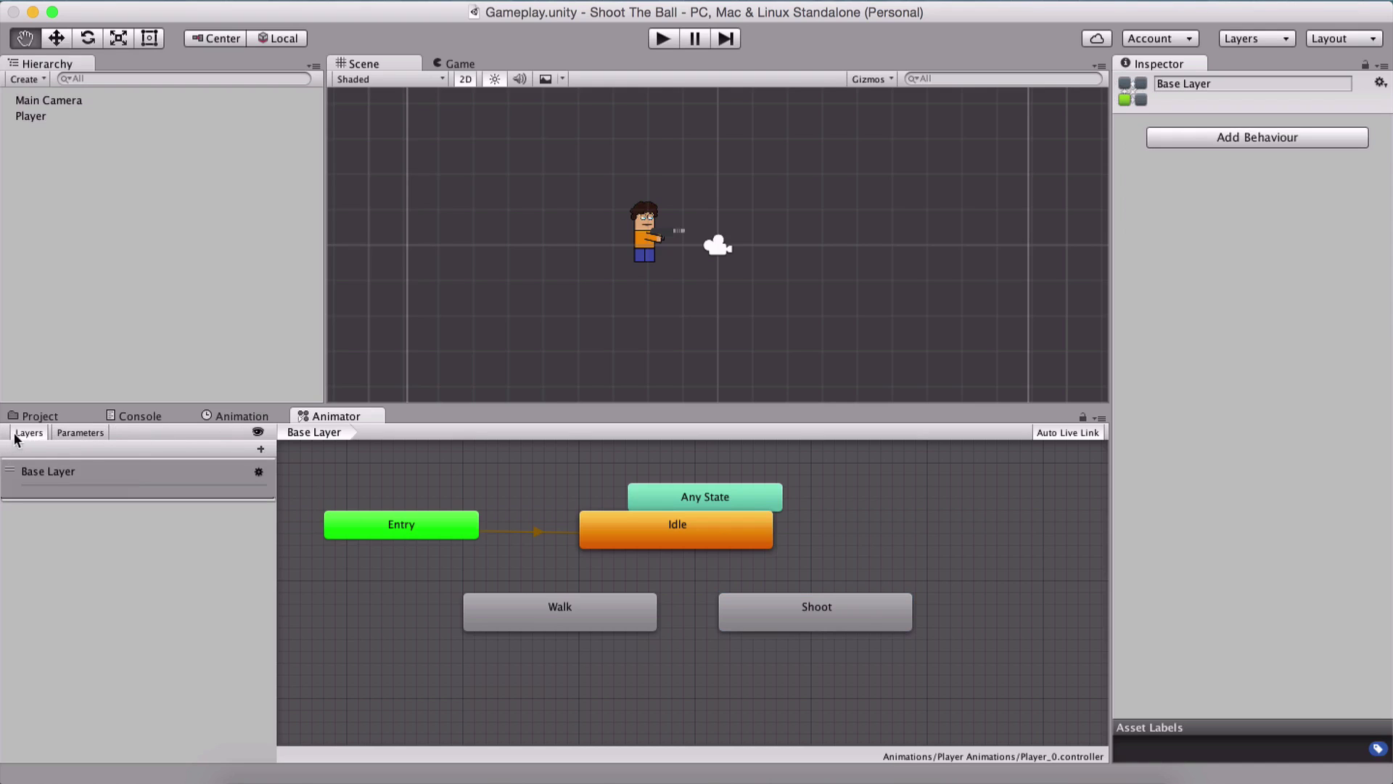
click(71, 435)
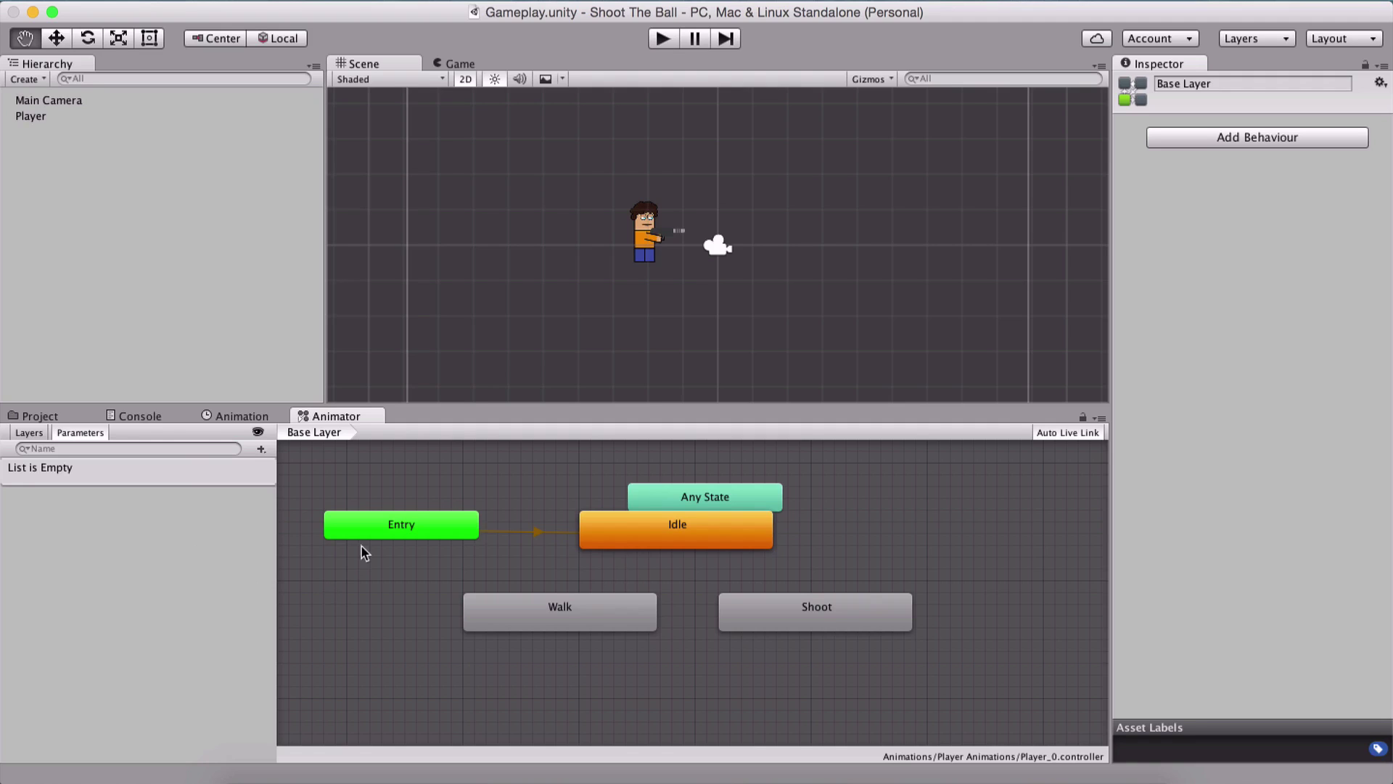
click(260, 450)
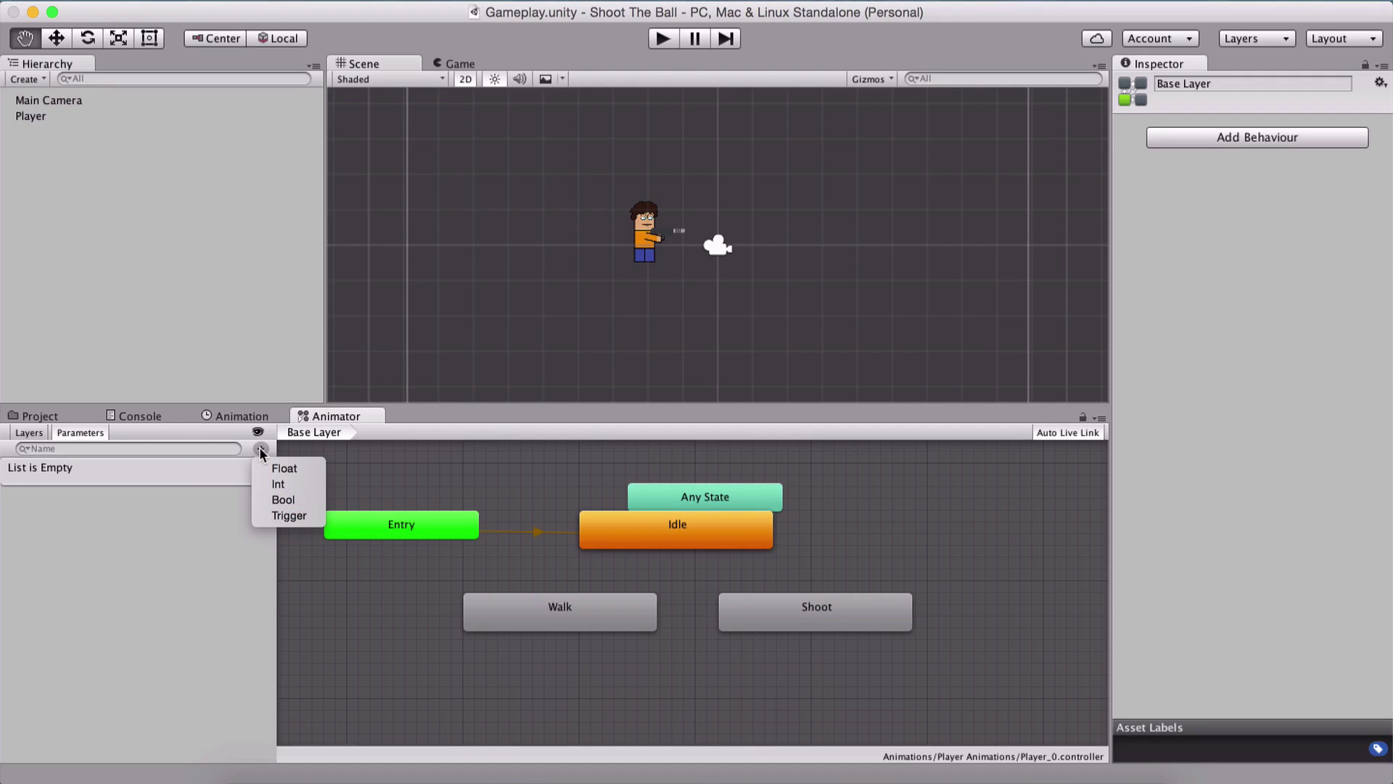
click(283, 499)
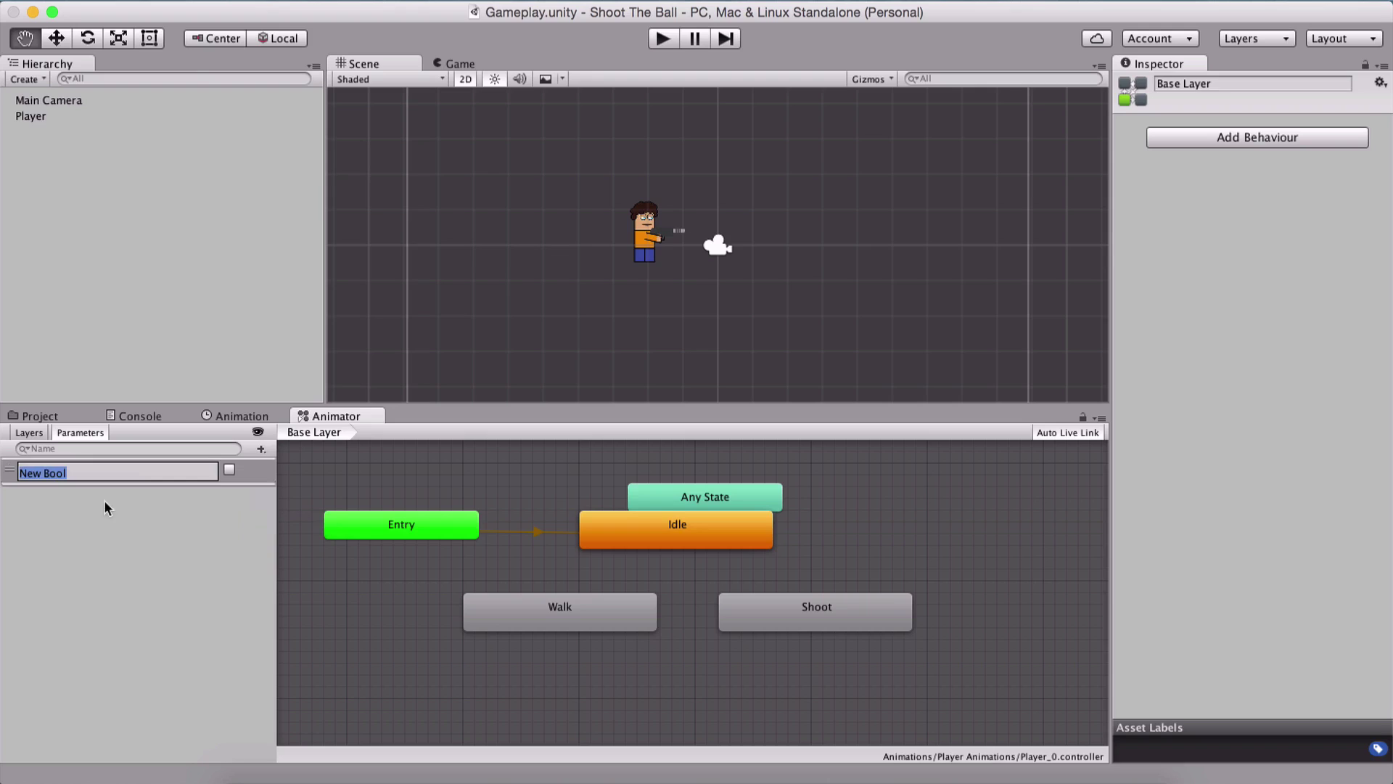
text(Walk)
key(Return)
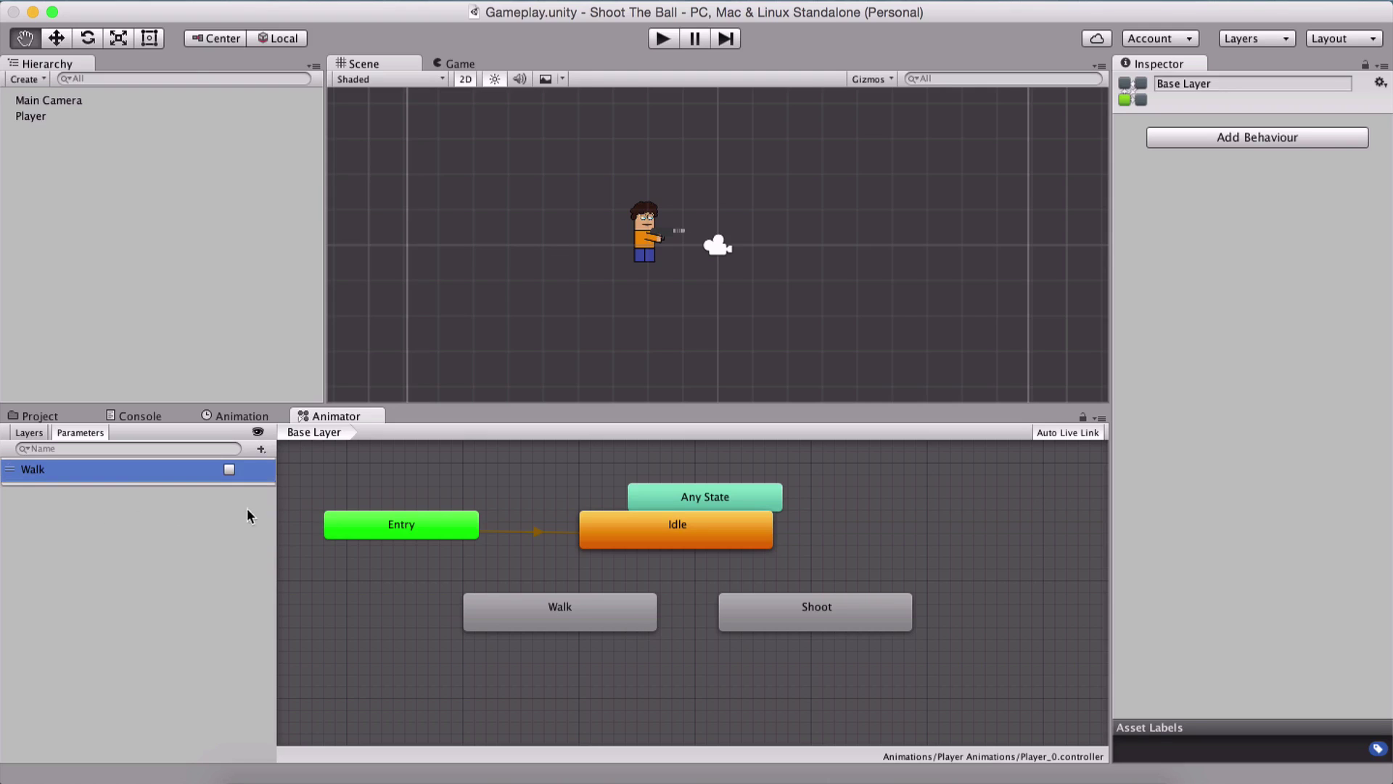
Step: Add a second Bool parameter named Shoot to the Animator
click(262, 447)
click(271, 496)
text(Shoot)
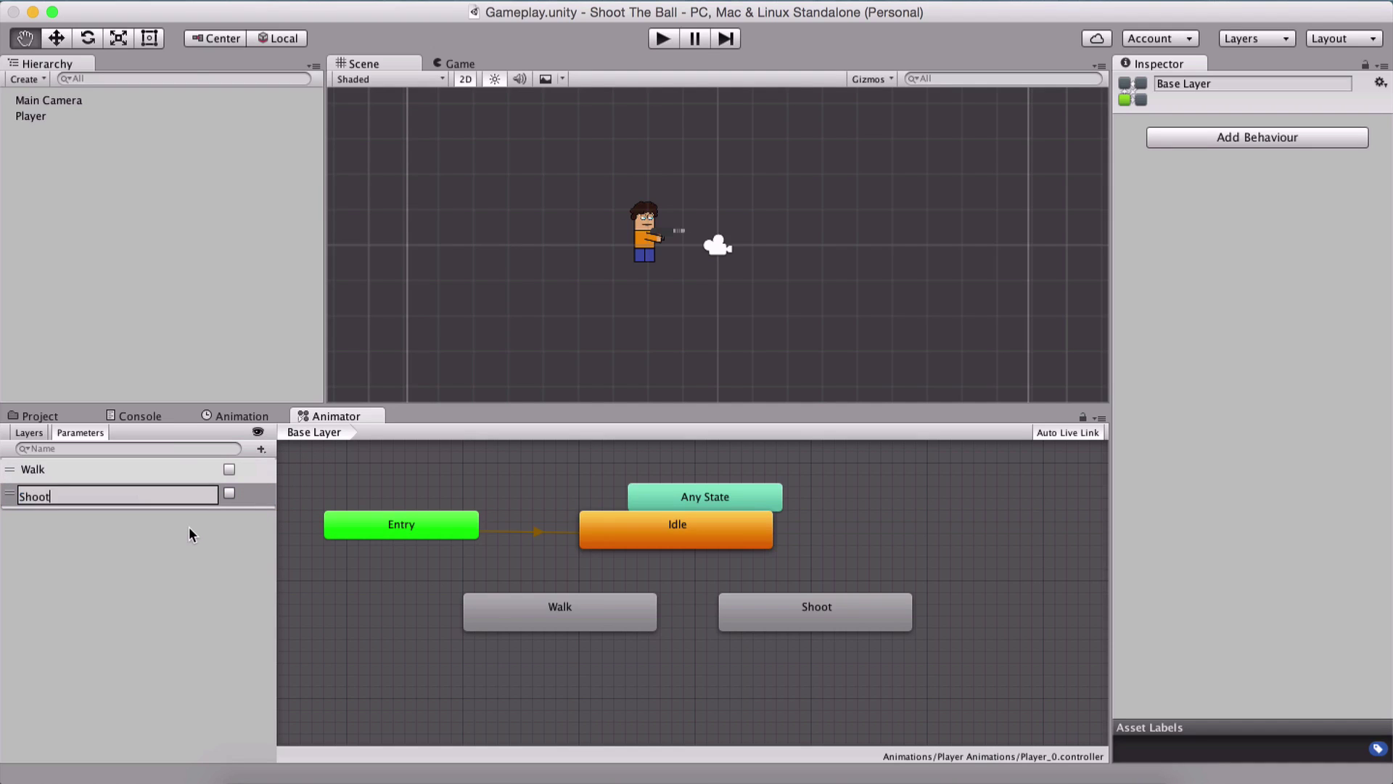
key(Return)
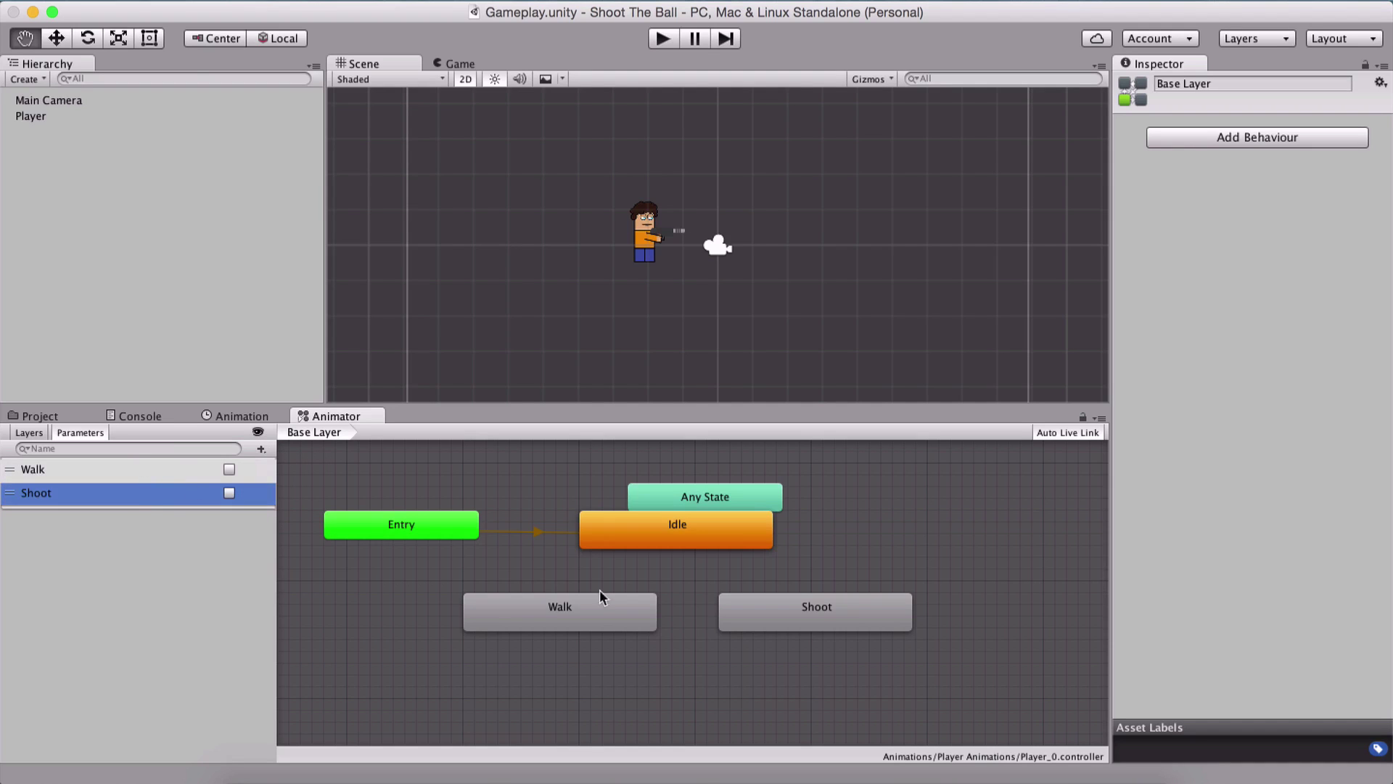
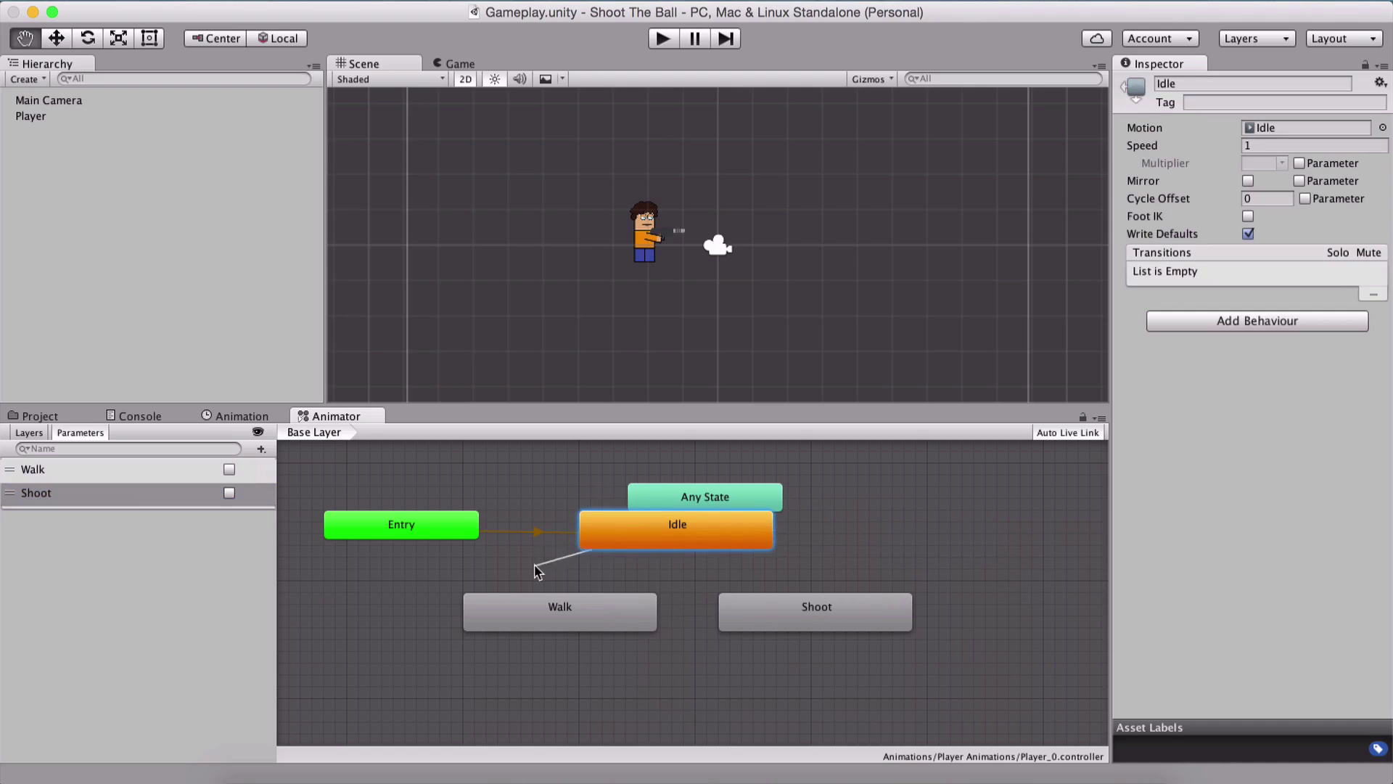
Step: Create transitions from Idle to Walk and from Walk back to Idle, shifting the Walk and Shoot states slightly
click(532, 602)
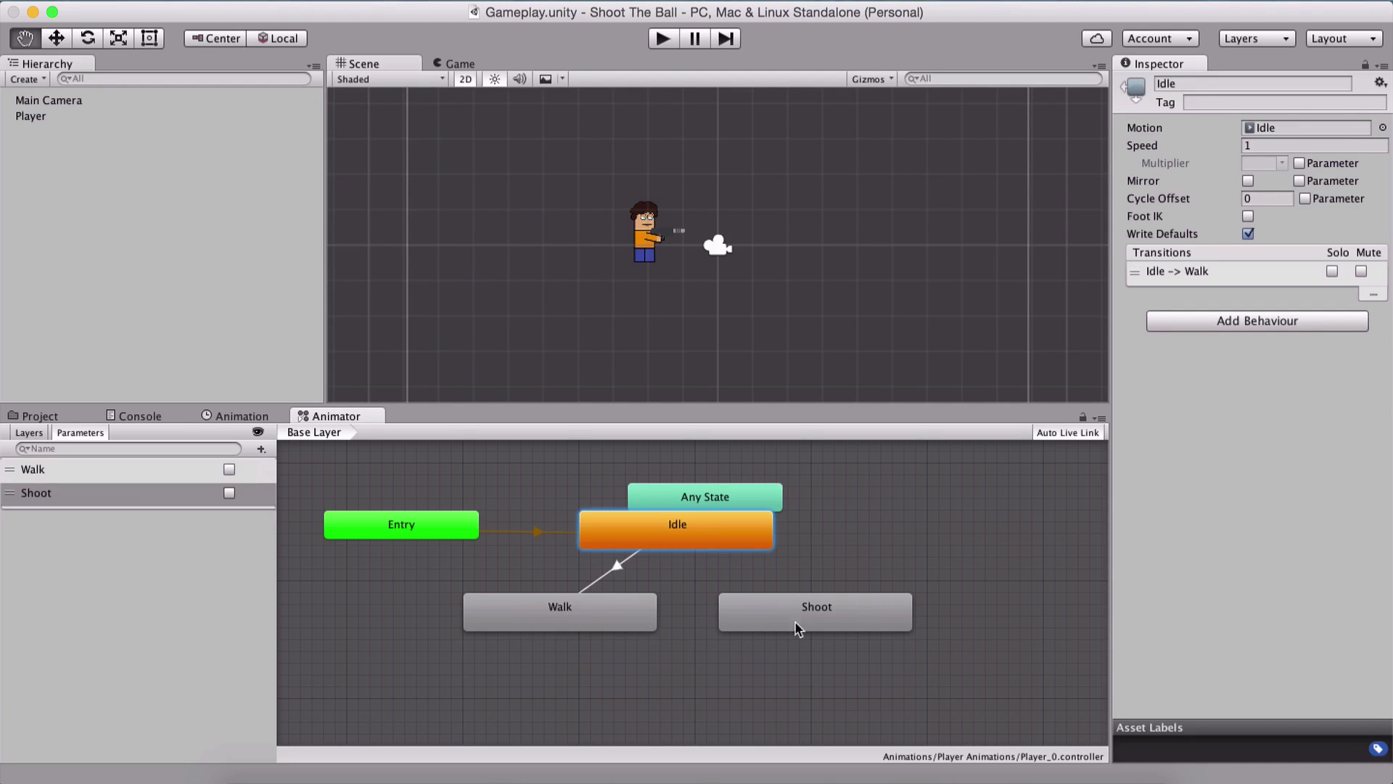
drag(794, 622, 806, 632)
drag(629, 610, 634, 621)
right_click(634, 621)
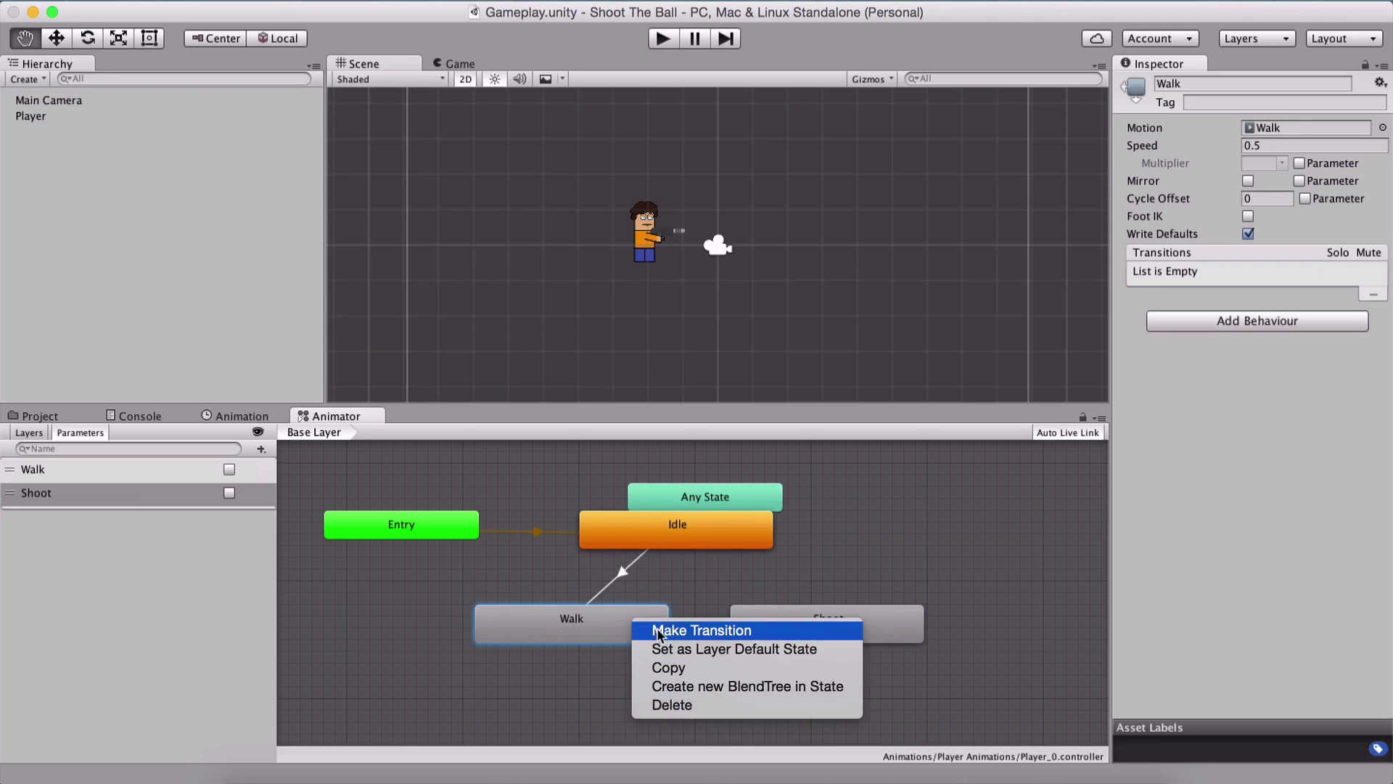
click(657, 630)
click(700, 541)
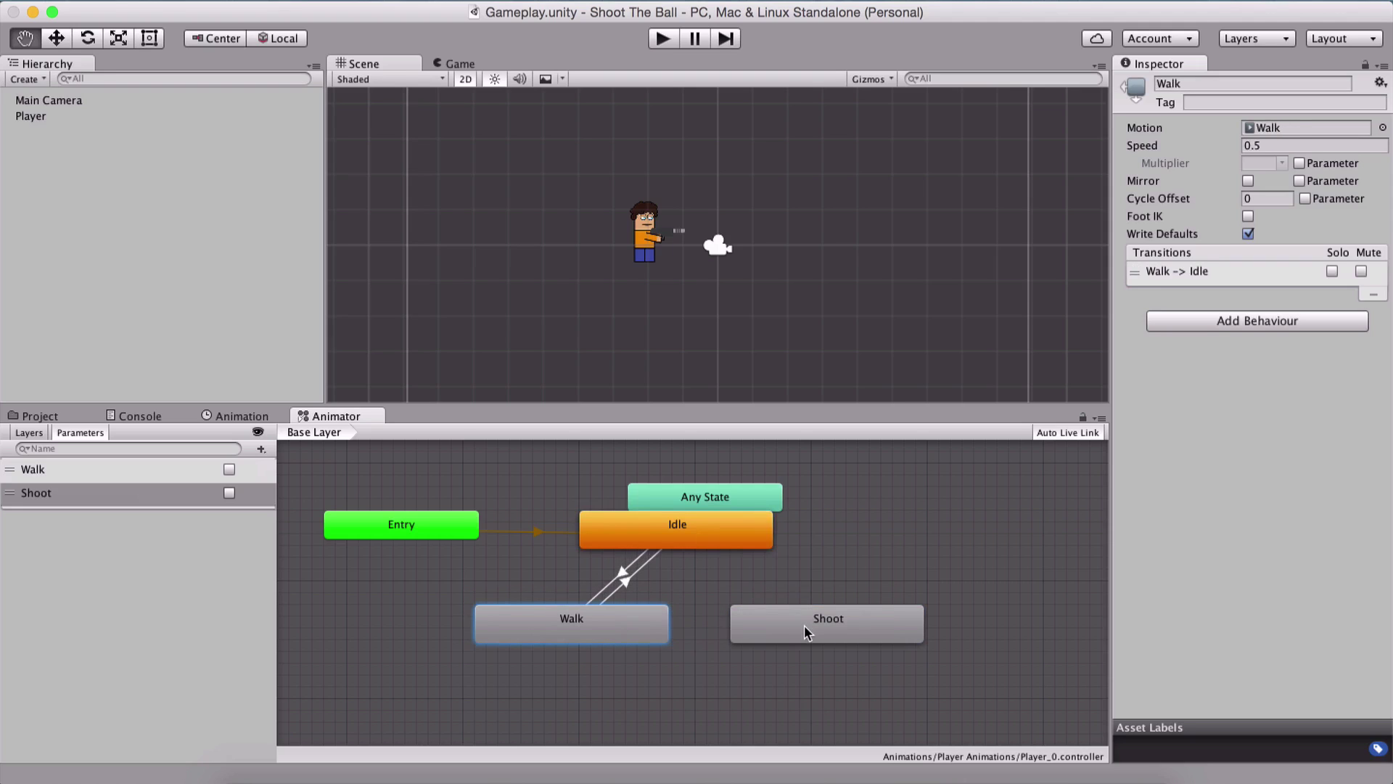
Step: Create a transition from the Shoot state to the Idle state
right_click(804, 625)
click(834, 635)
click(725, 542)
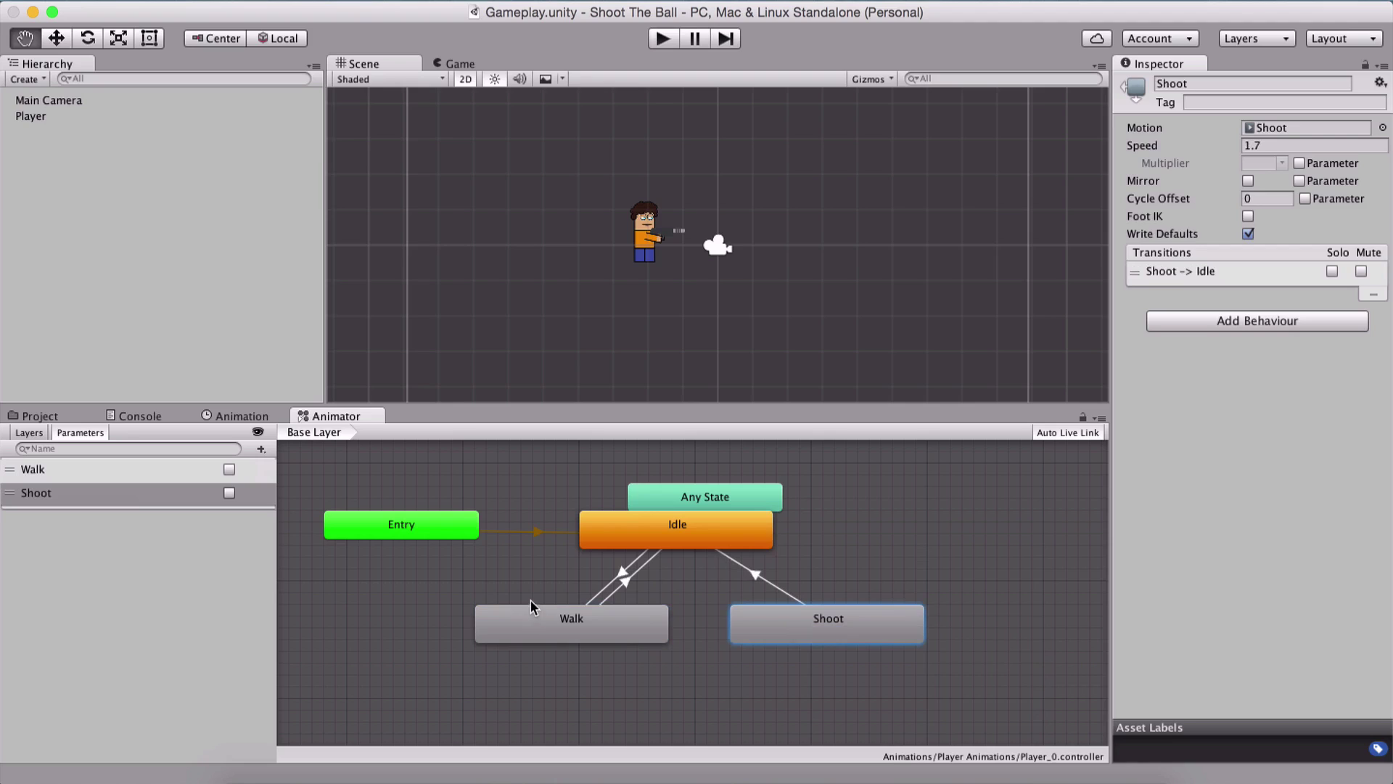
Step: Add a condition to the Idle to Walk transition that requires the Walk parameter to be true
click(621, 569)
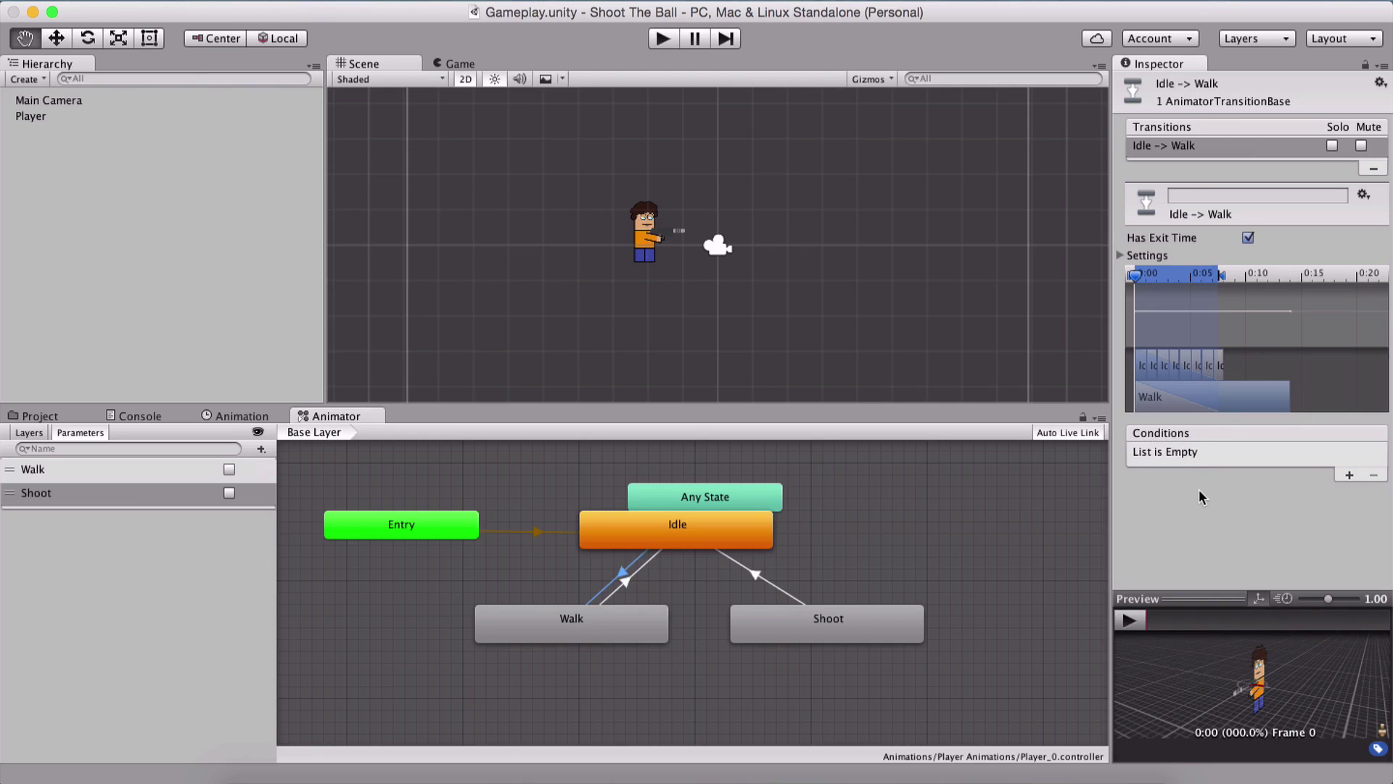
click(1348, 474)
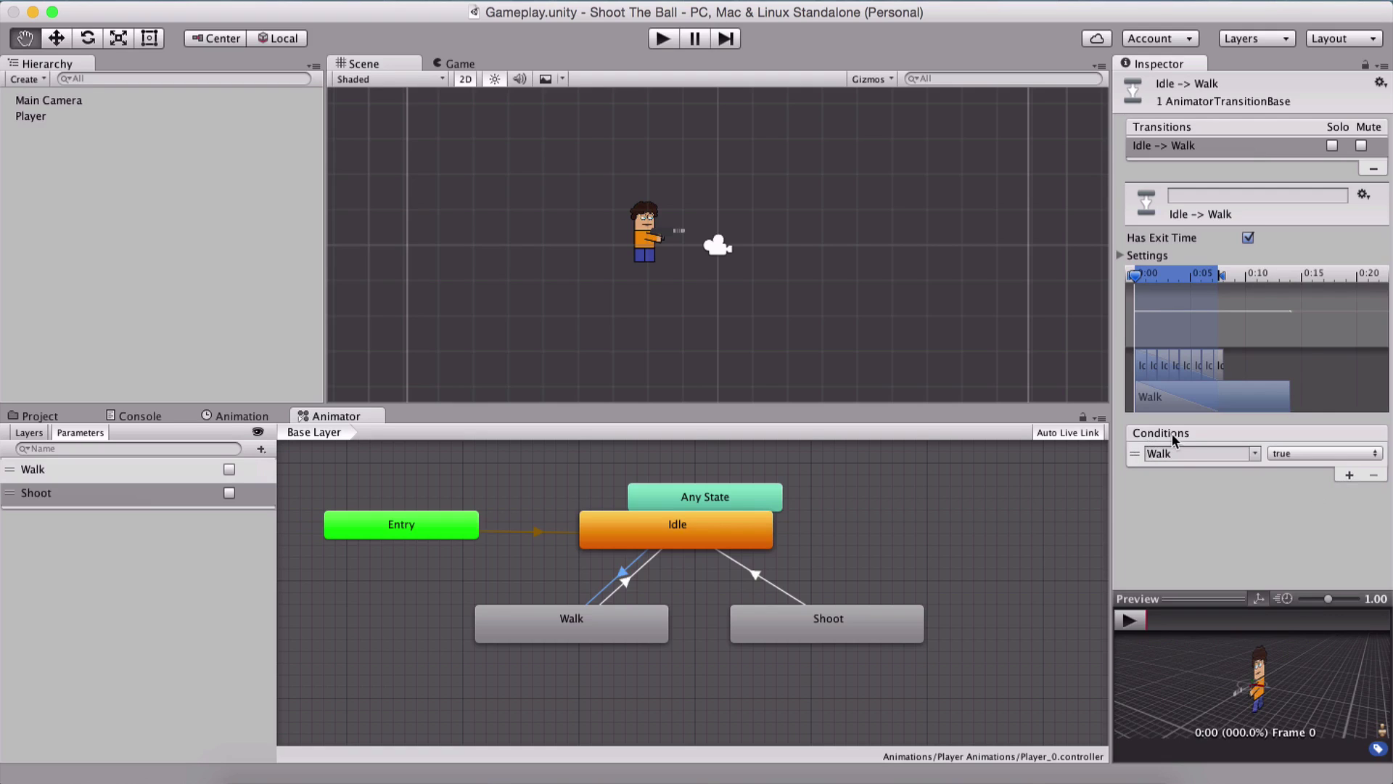
click(1241, 454)
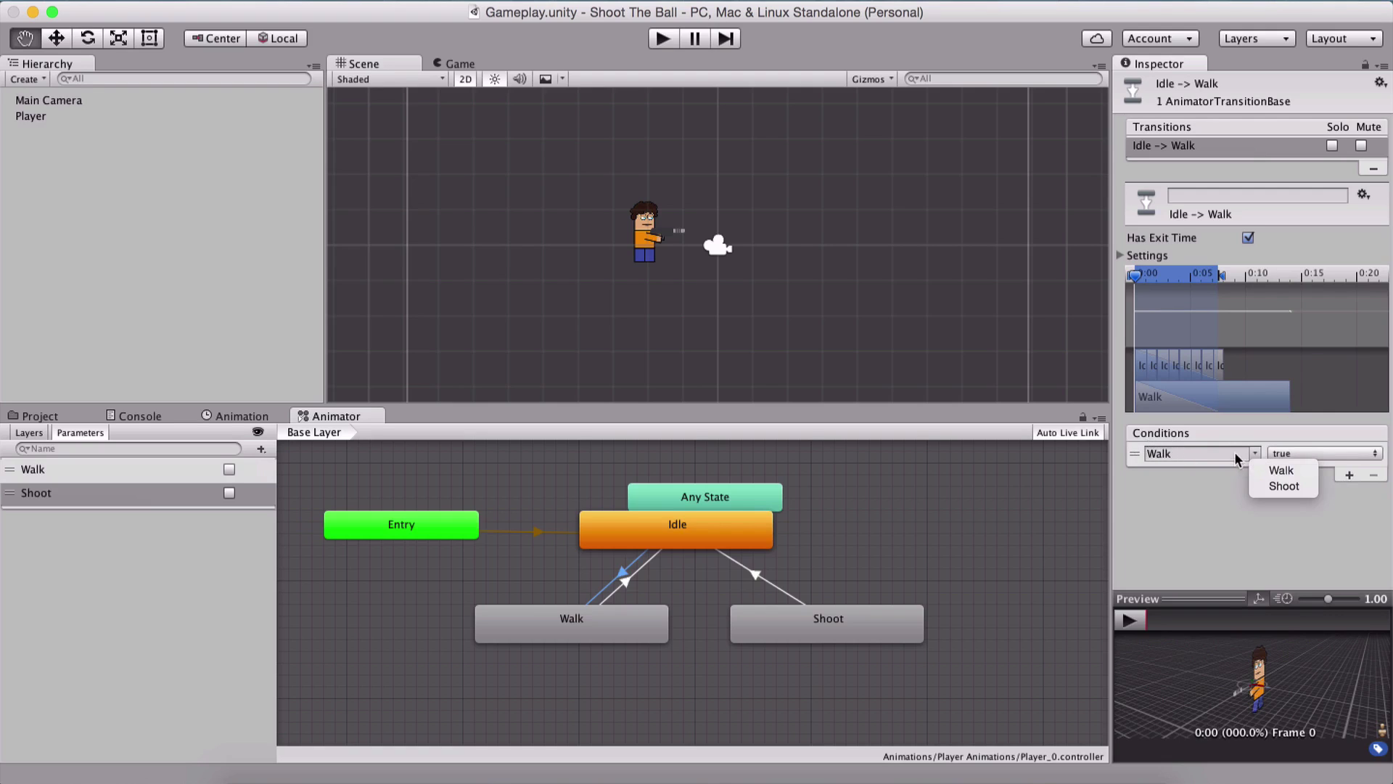
click(1216, 498)
click(1286, 454)
click(1313, 457)
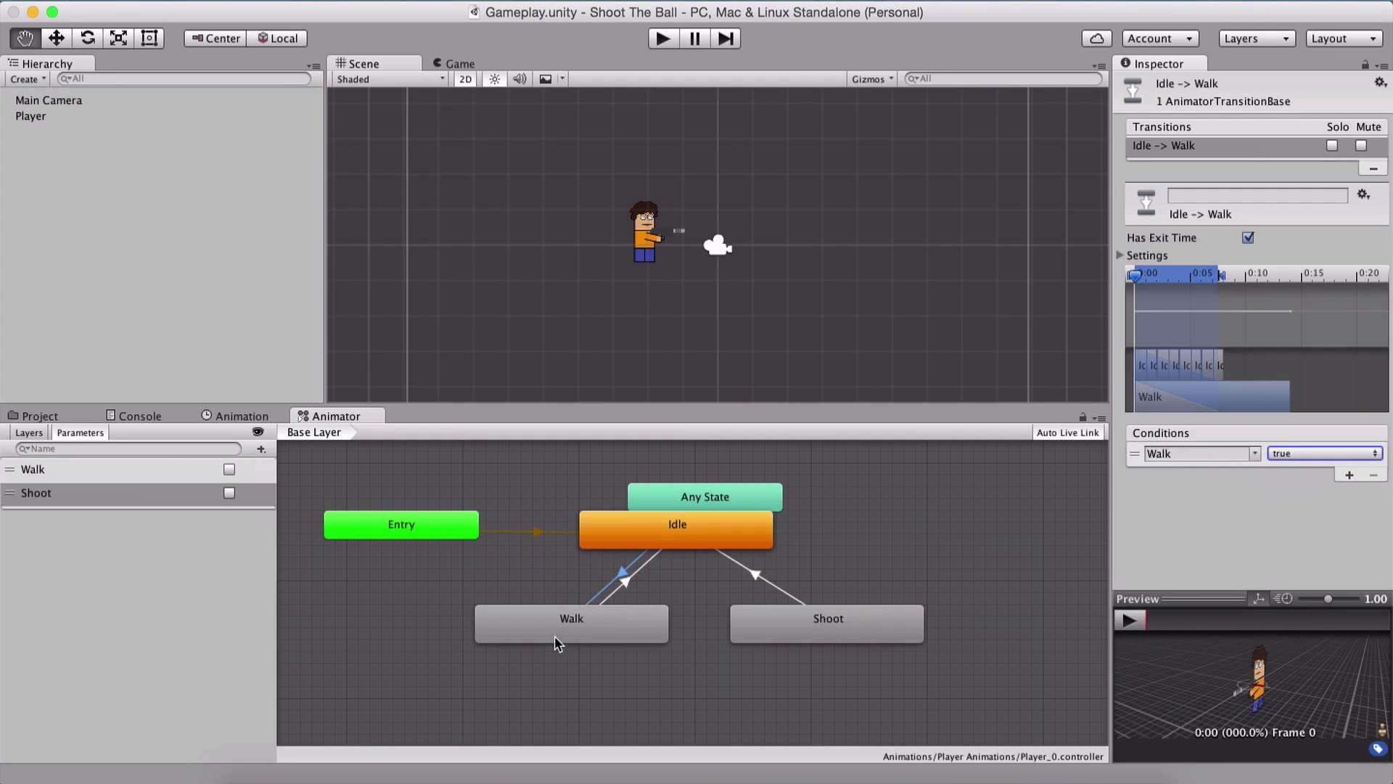
Step: Add a condition of Walk false to the Walk to Idle transition, and review the Idle to Walk transition
click(625, 582)
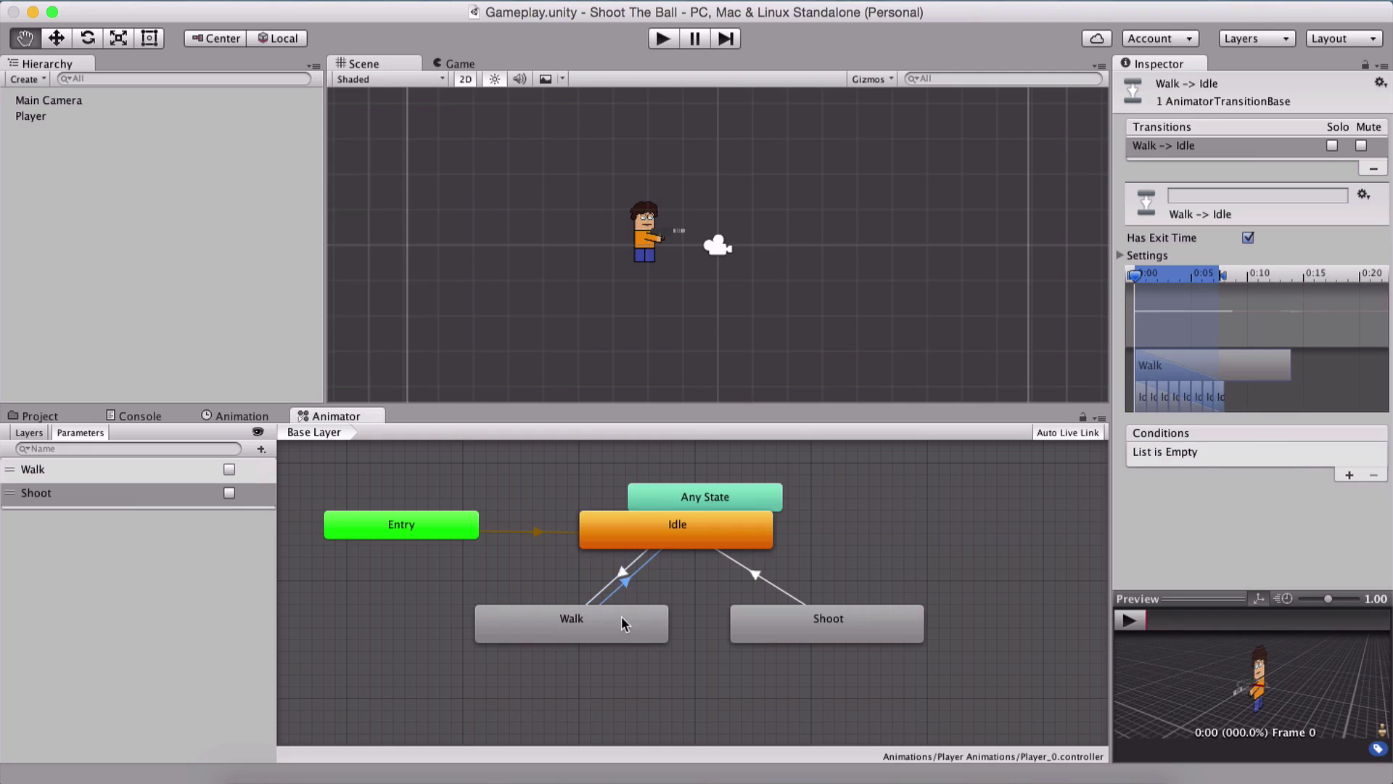
click(1350, 475)
click(1287, 456)
click(1296, 470)
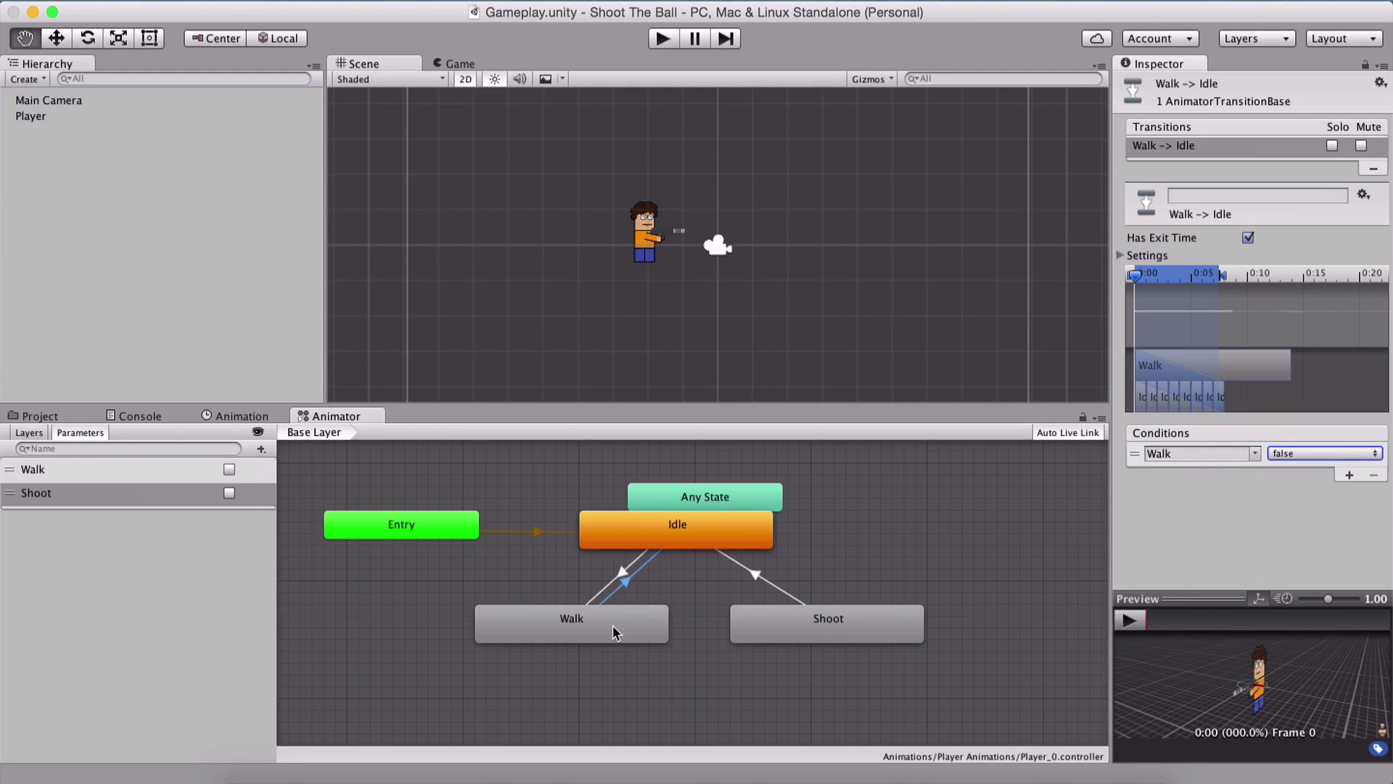
click(620, 574)
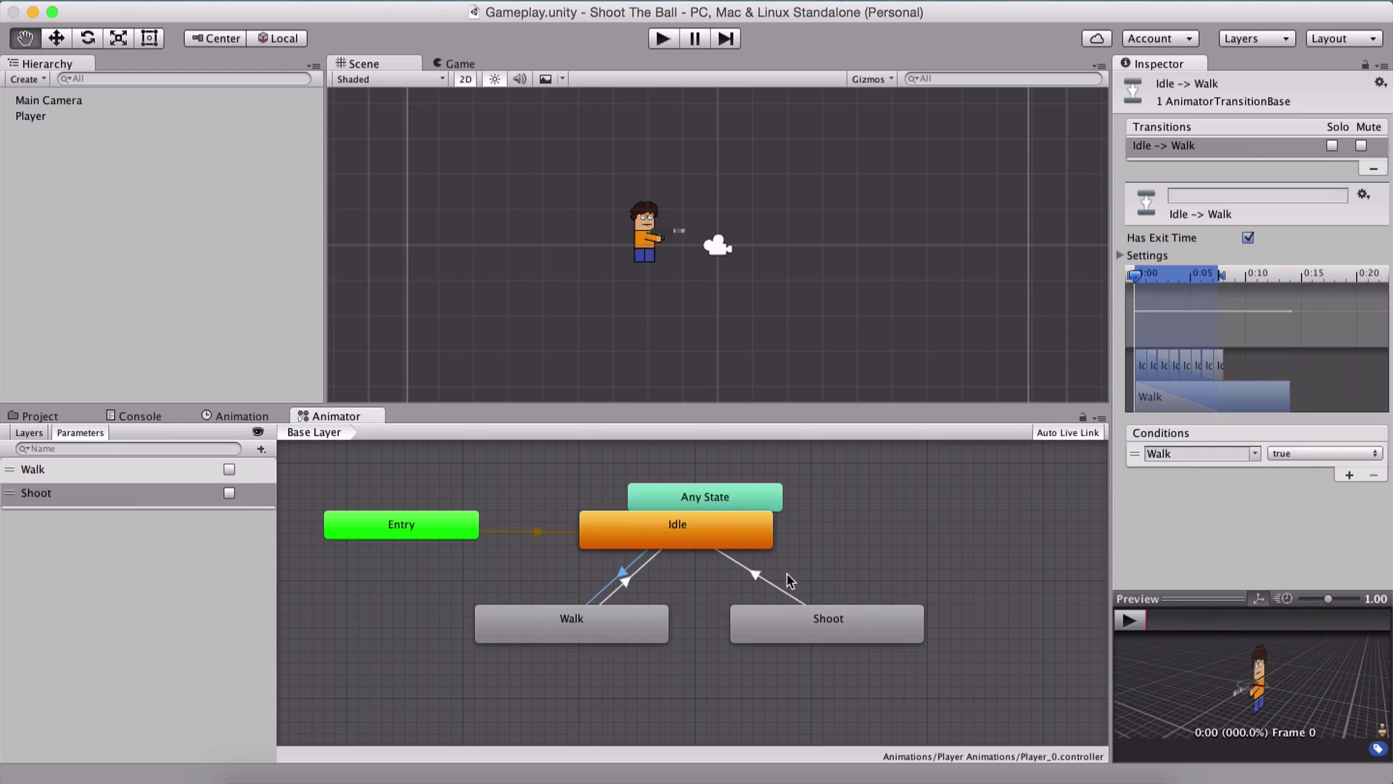
Step: Add a condition to the Shoot to Idle transition that requires the Shoot parameter to be false
click(751, 575)
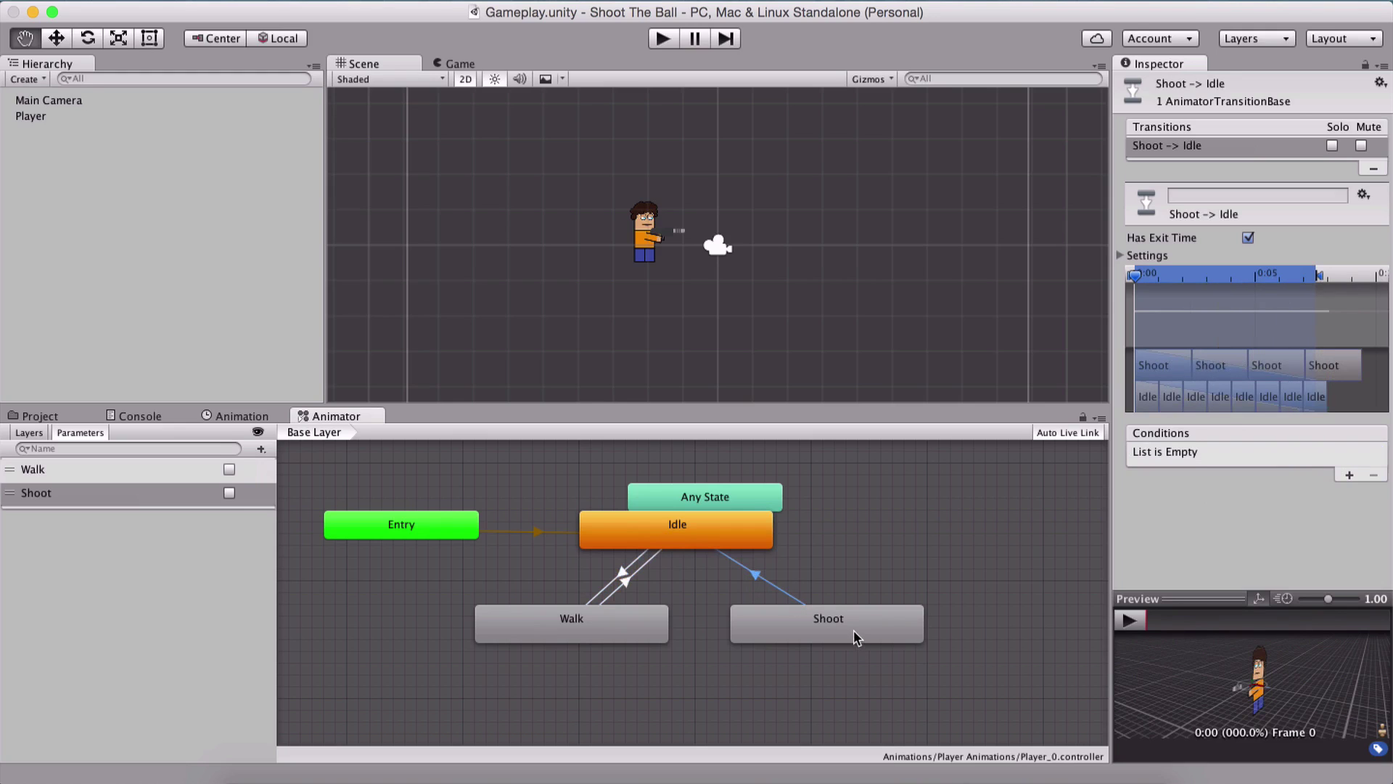
click(1349, 475)
click(1251, 455)
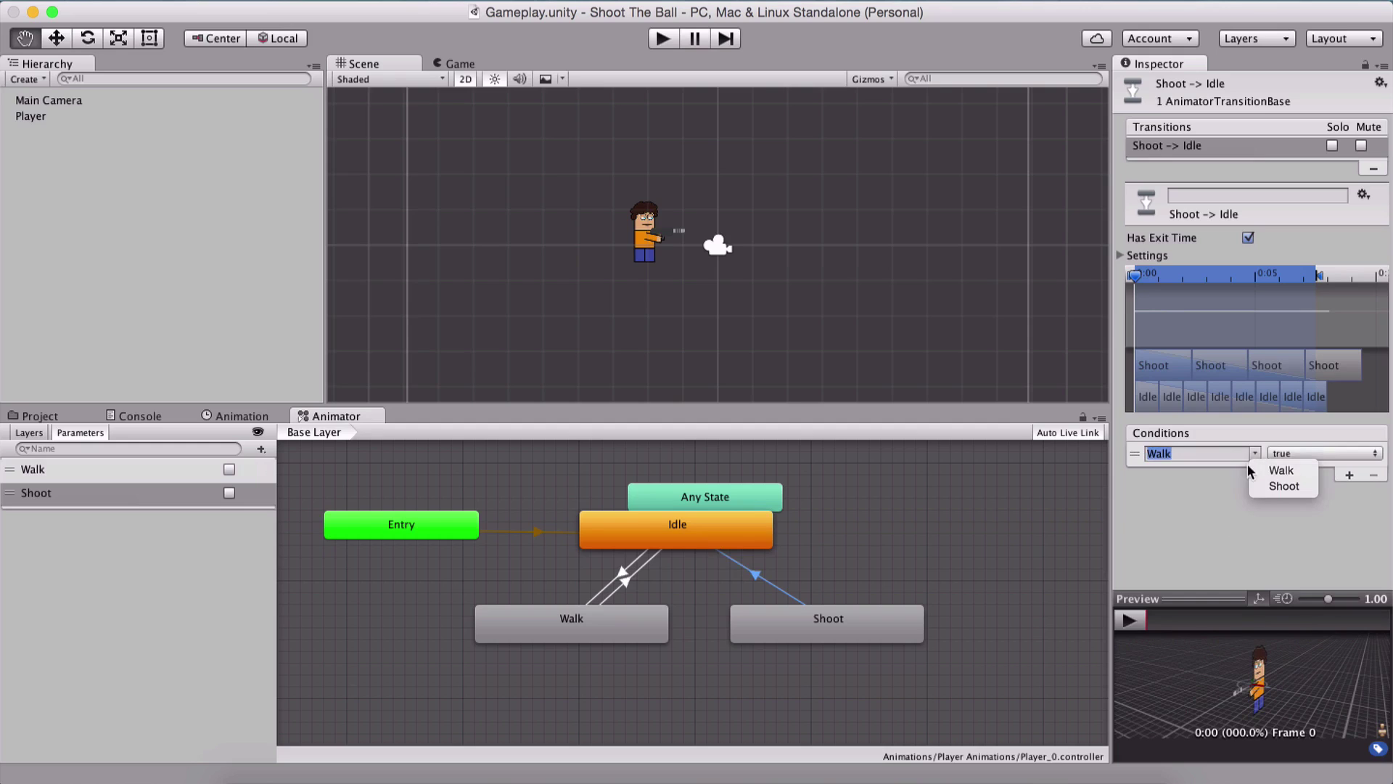
click(1261, 485)
click(1300, 461)
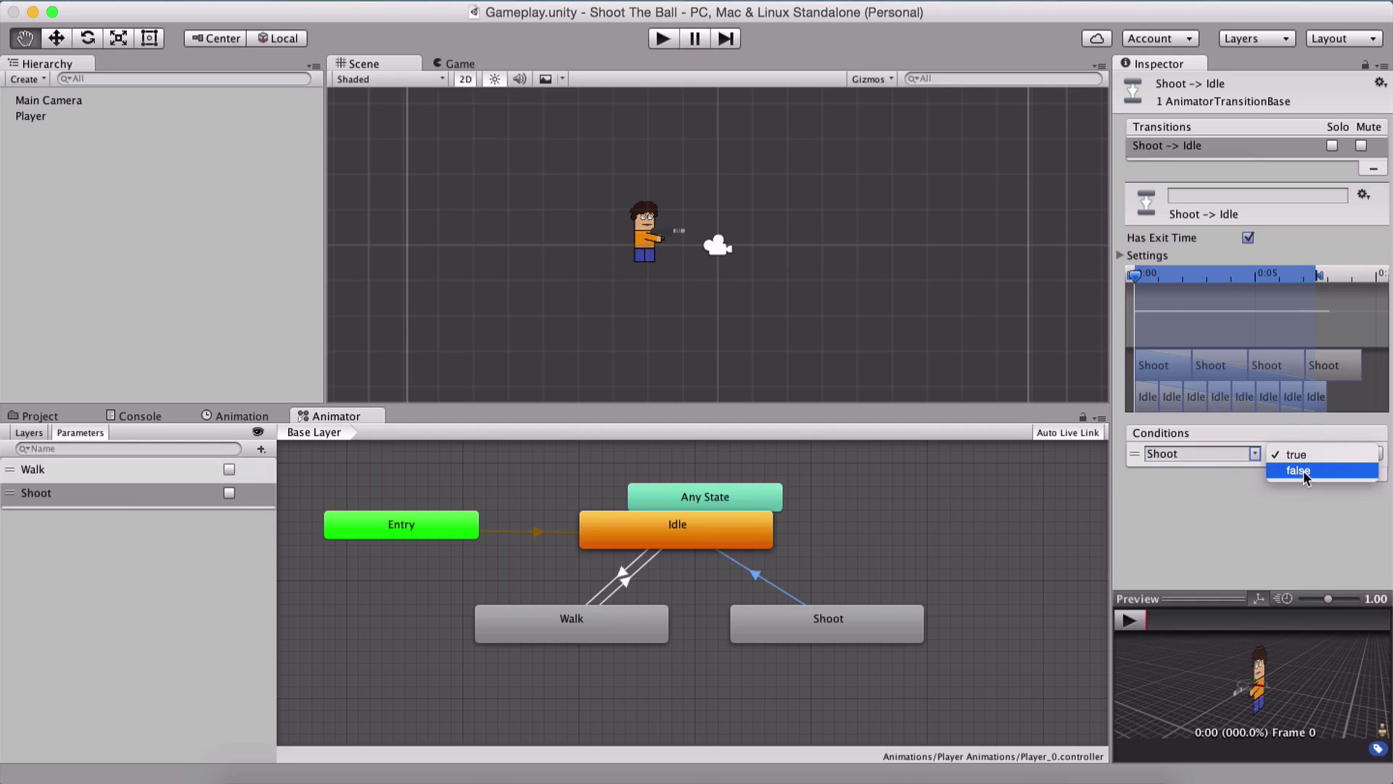
click(1303, 470)
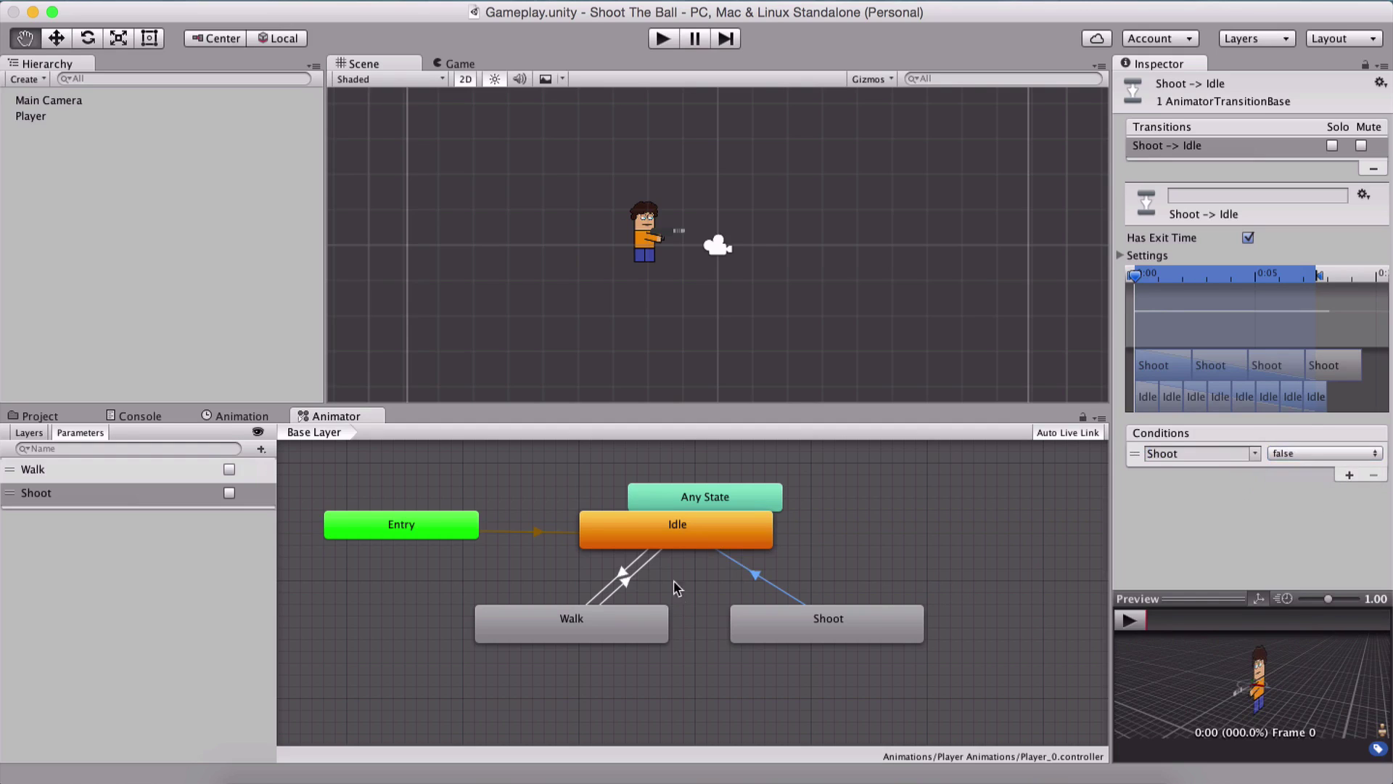
Step: Review the conditions set on the Shoot to Idle, Walk to Idle and Idle to Walk transitions
right_click(668, 534)
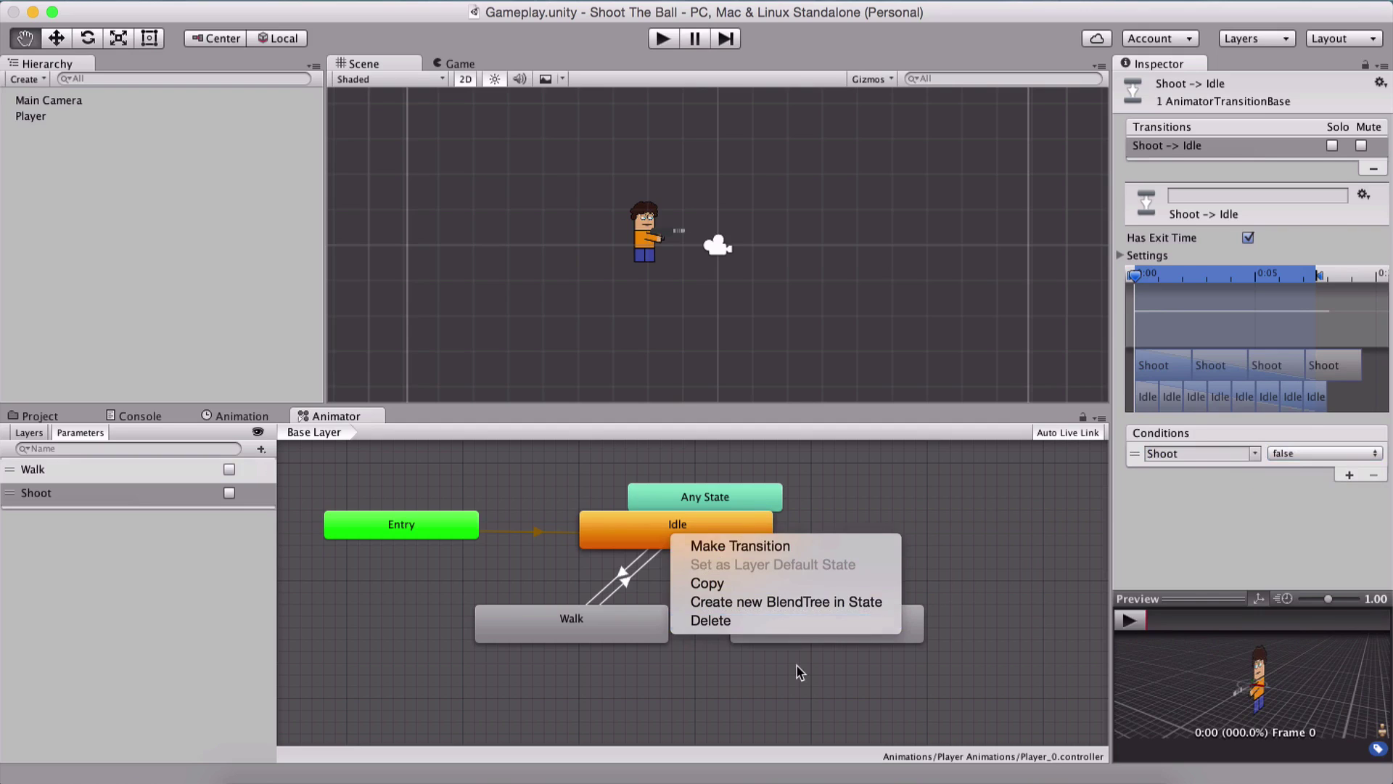
key(Escape)
click(786, 596)
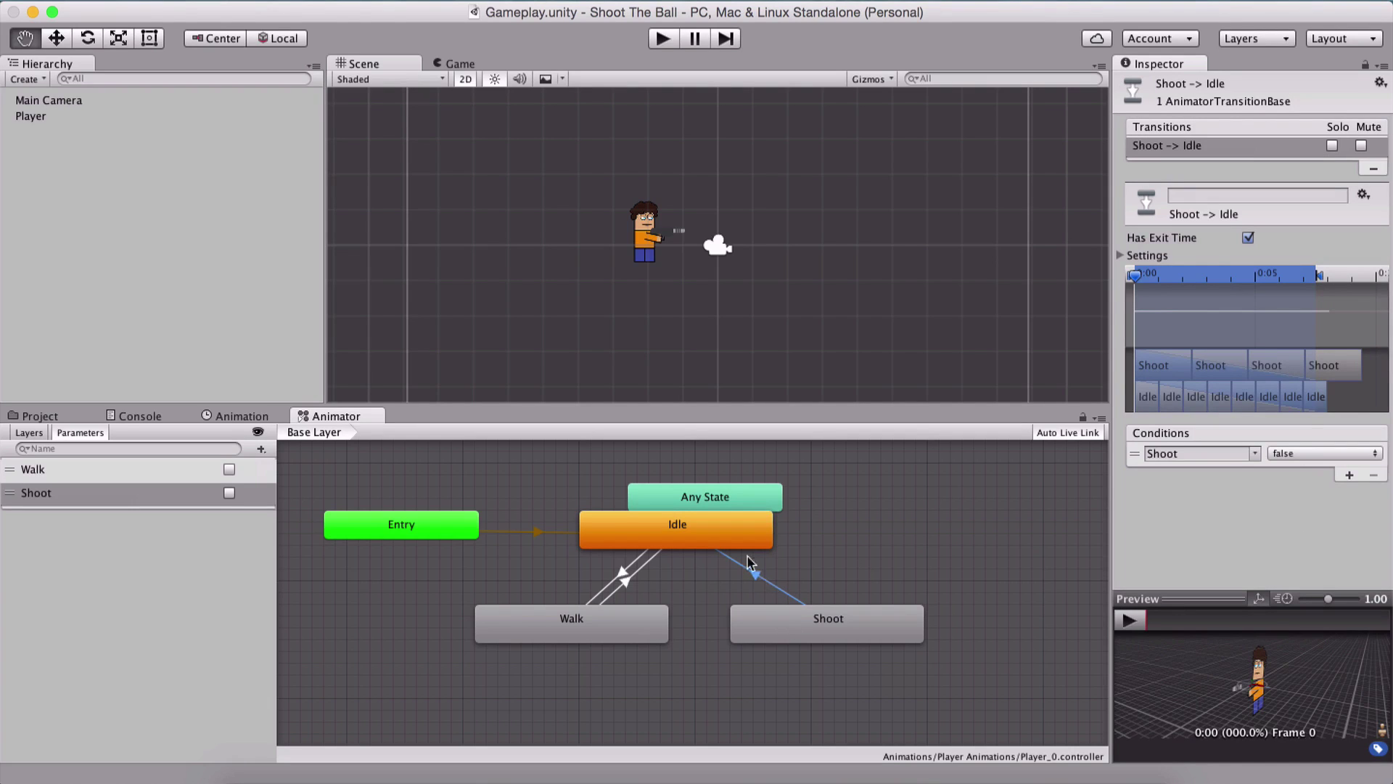
click(1299, 453)
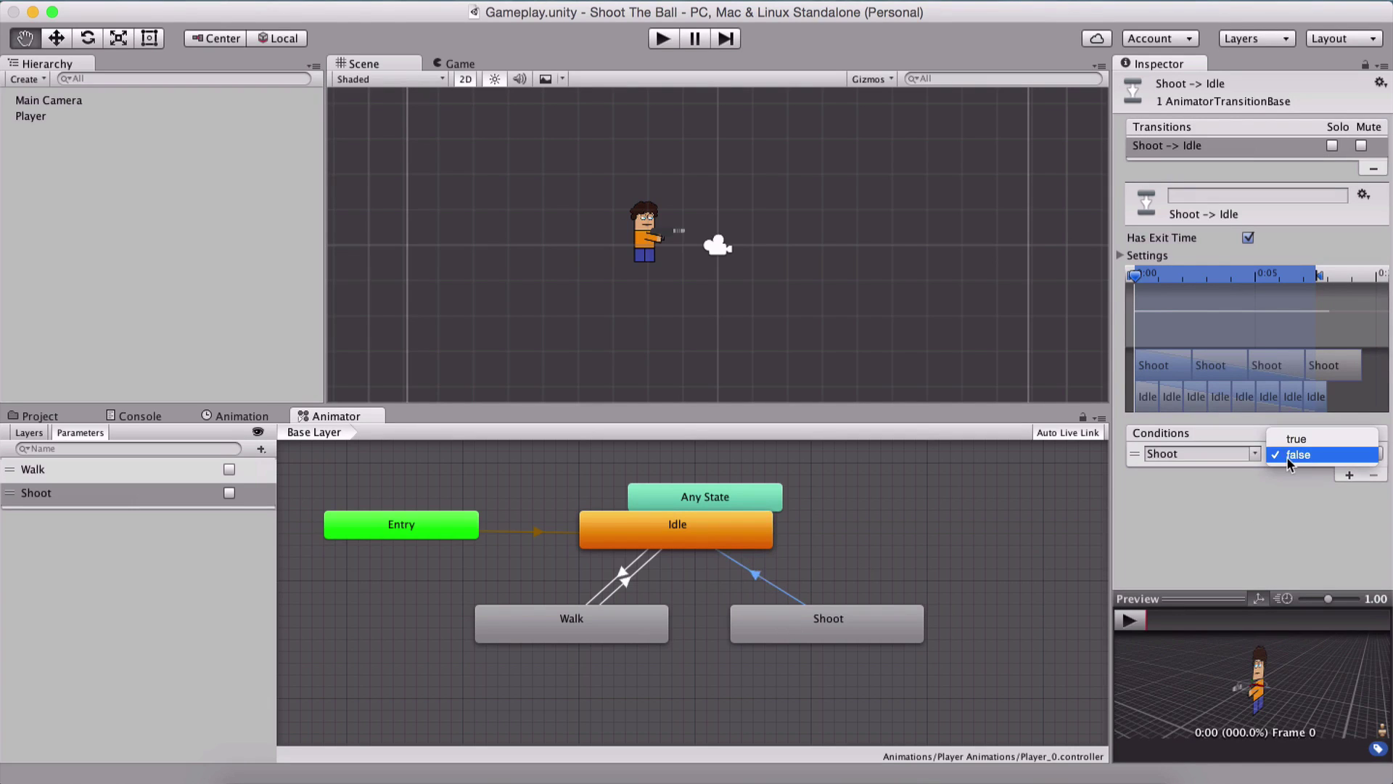
click(1348, 467)
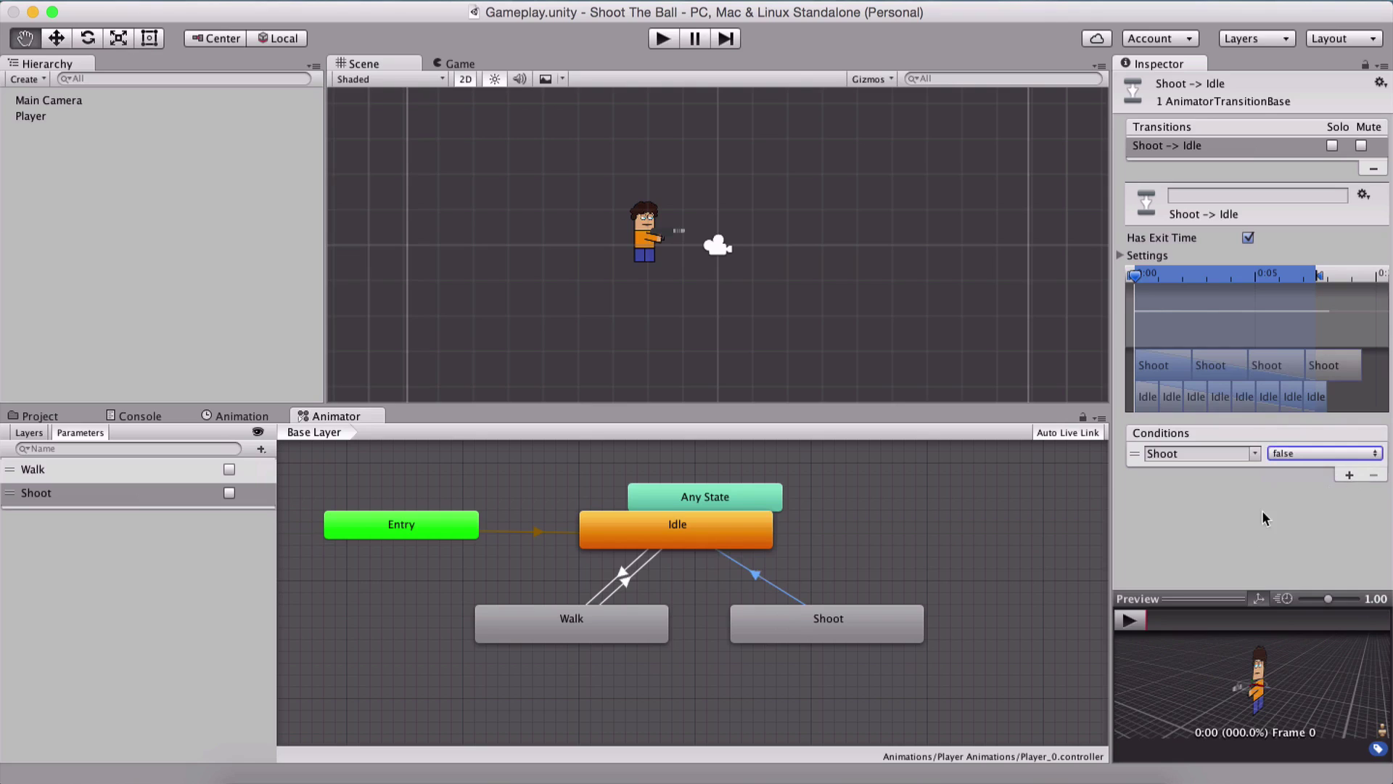
click(626, 582)
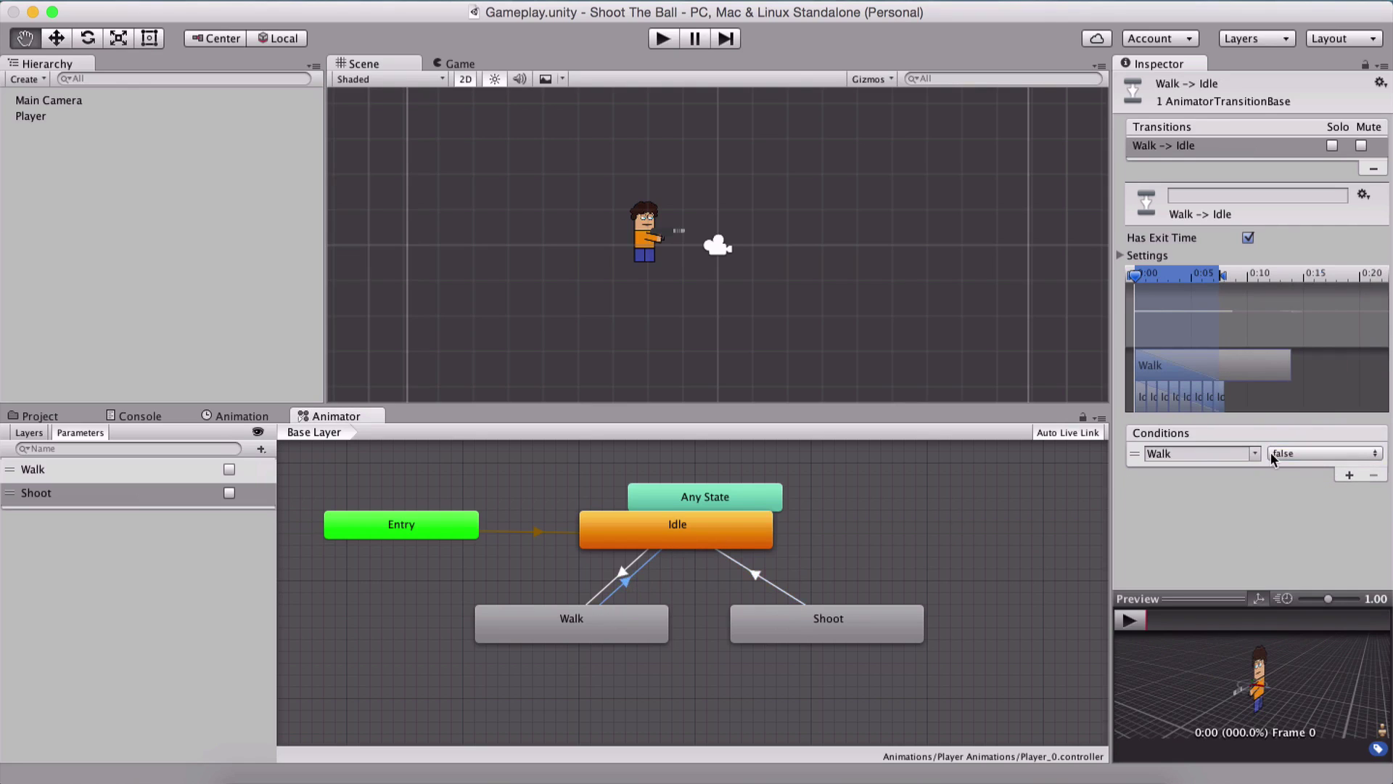
click(628, 570)
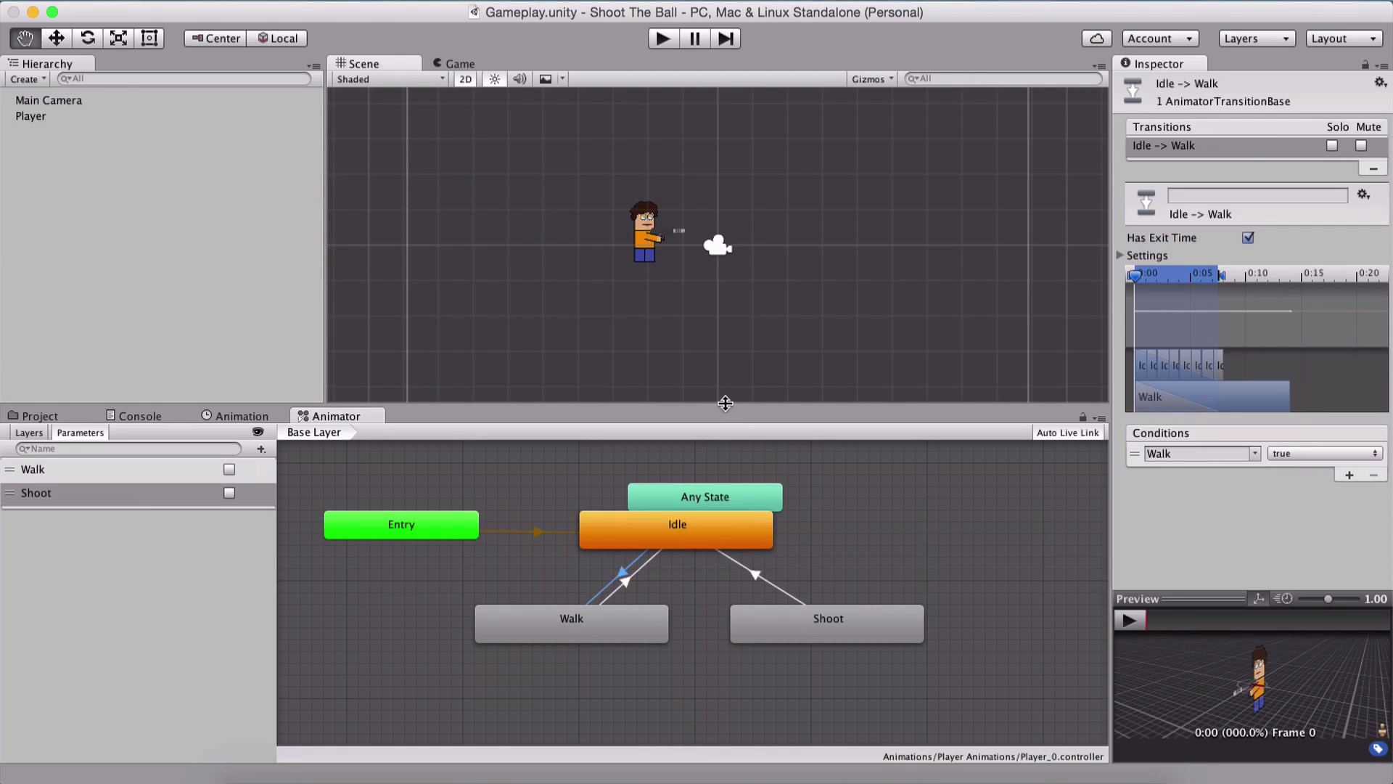
Step: Enlarge the Scene view slightly and expand the Player sprite sheet in the project's Sprites folder
drag(718, 405, 714, 448)
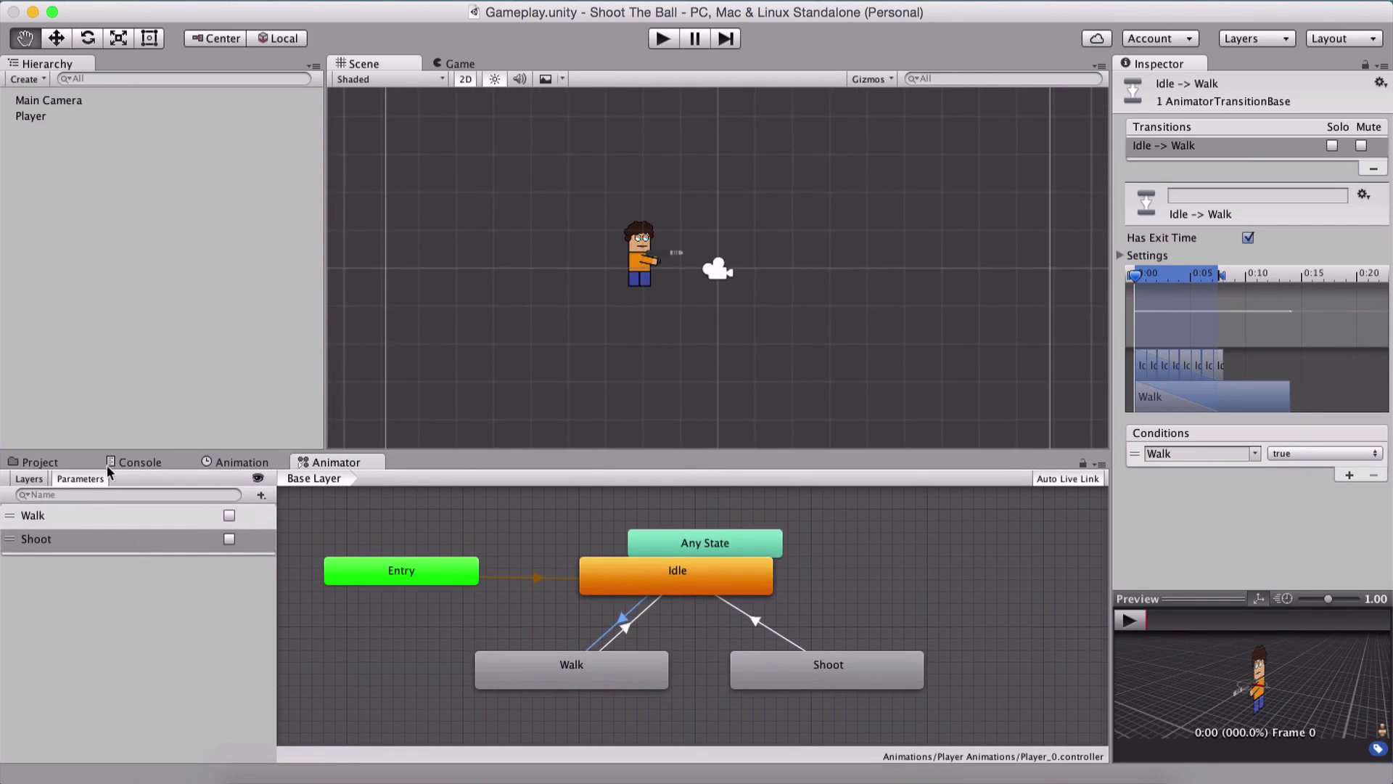
click(75, 458)
click(228, 544)
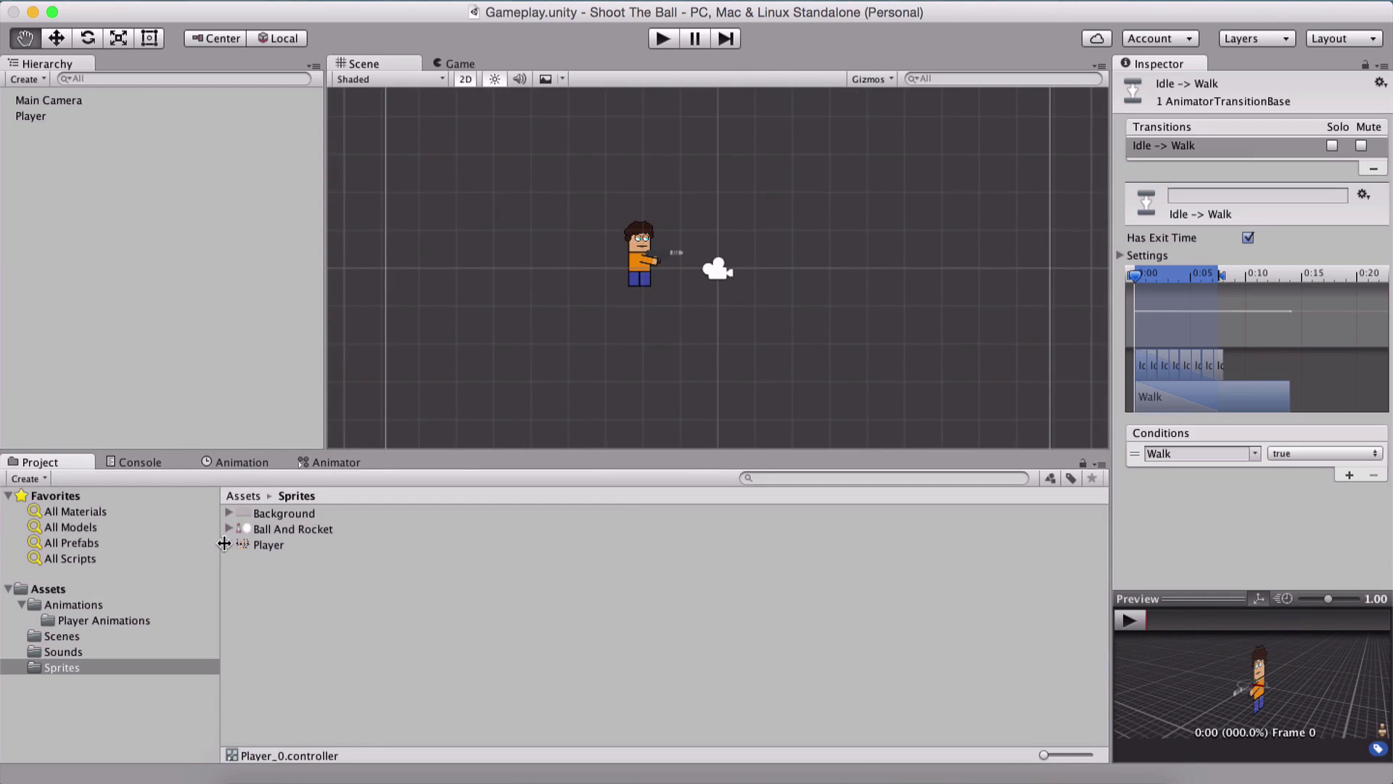
click(227, 545)
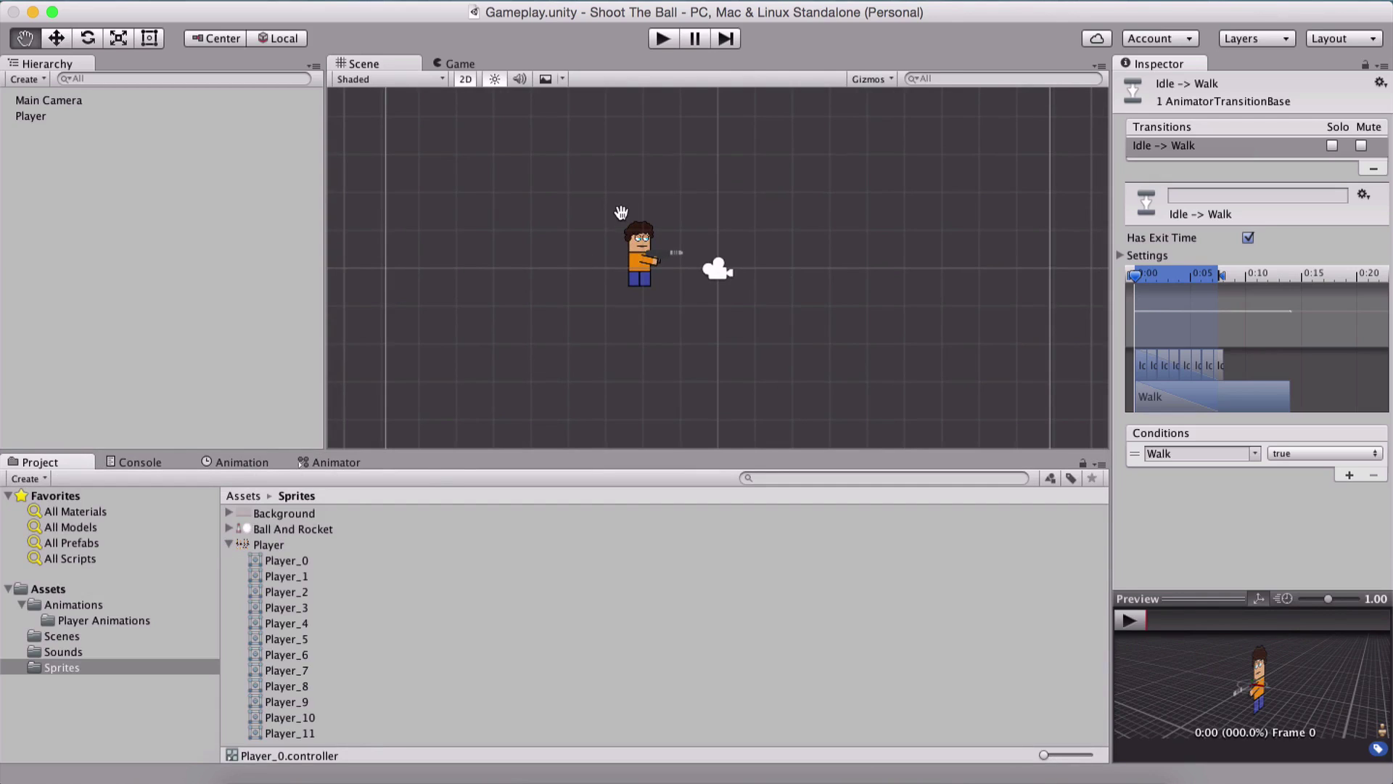